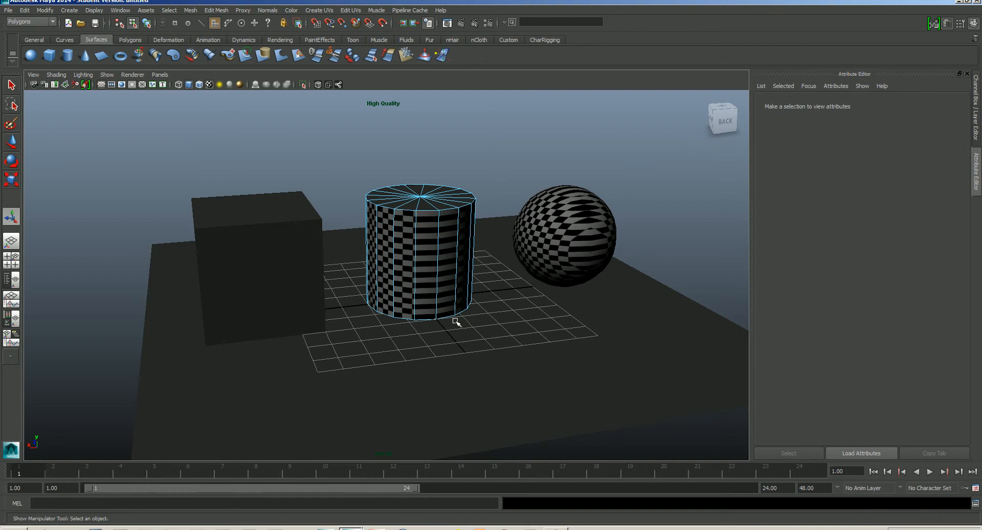
- Switch the cylinder's selection mode back to Object Mode
alt+drag(473, 311, 453, 262)
right_click(452, 262)
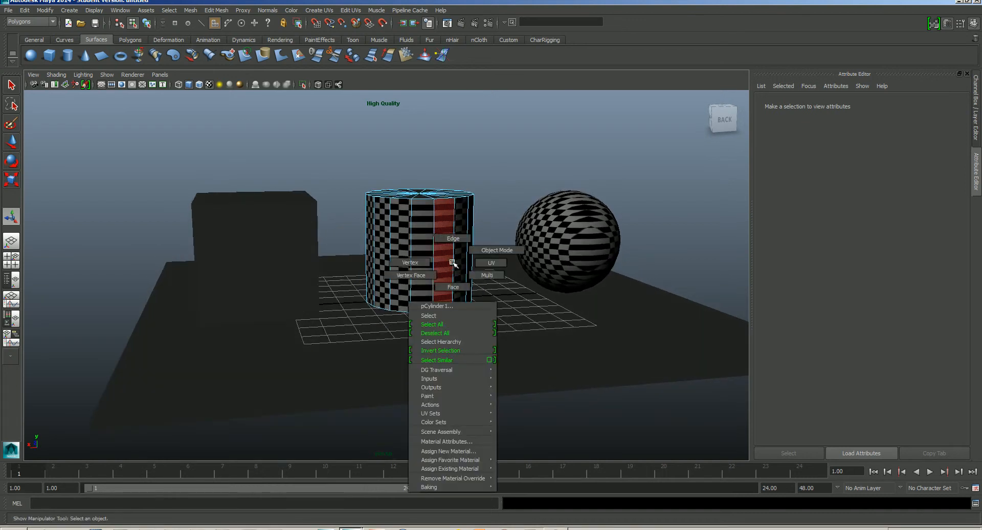
click(495, 250)
- Orbit and zoom around the scene to examine the checkered cube, cylinder and sphere
alt+drag(500, 228, 477, 331)
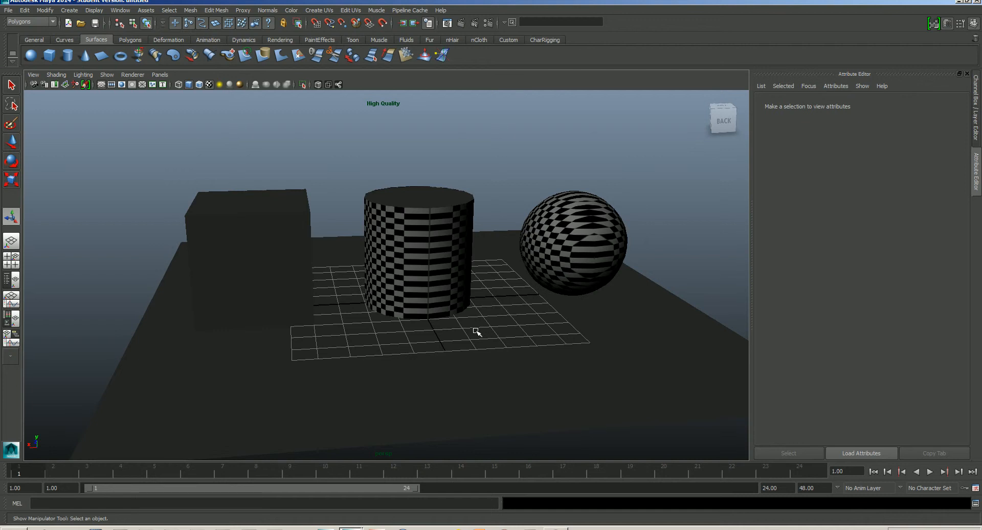
alt+drag(476, 332, 379, 302)
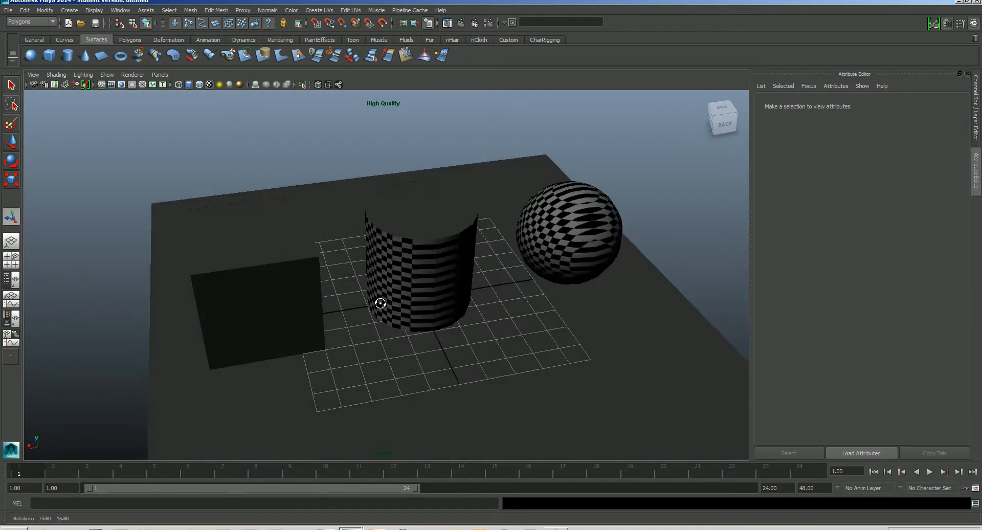
alt+middle_drag(379, 302, 436, 303)
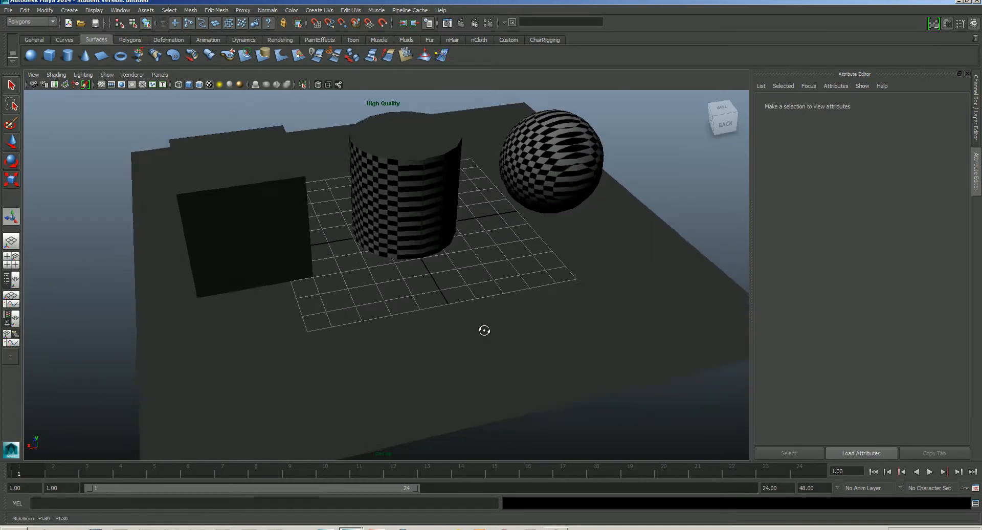
alt+drag(482, 331, 448, 246)
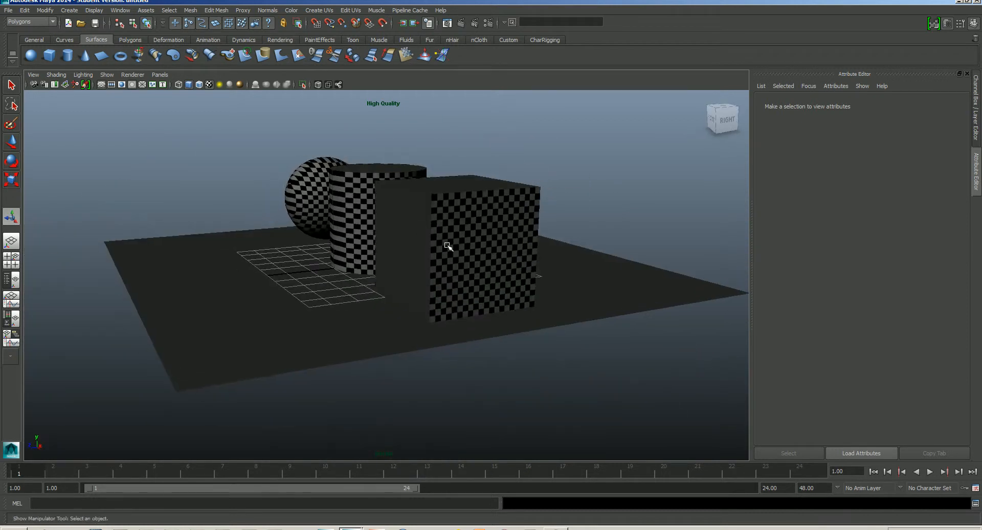
alt+drag(460, 304, 397, 254)
click(327, 241)
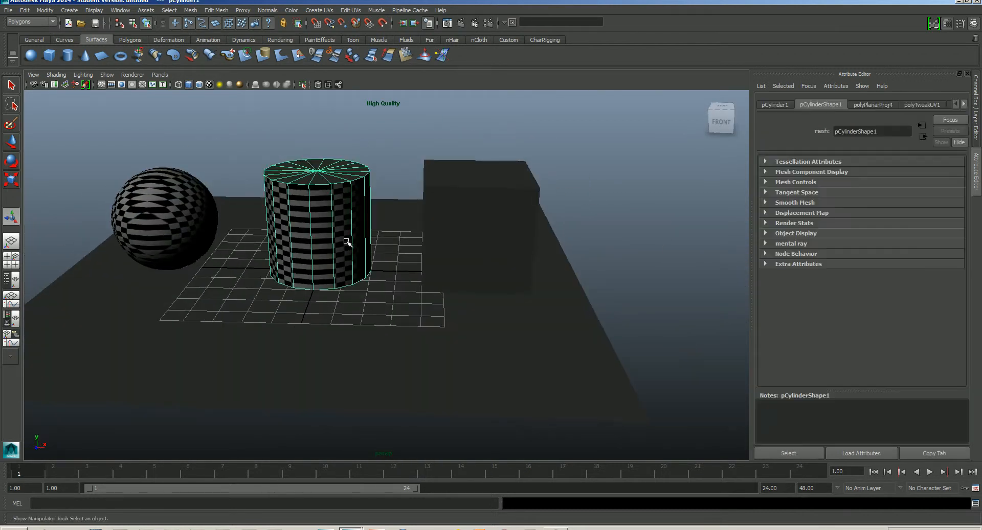
alt+drag(327, 240, 491, 252)
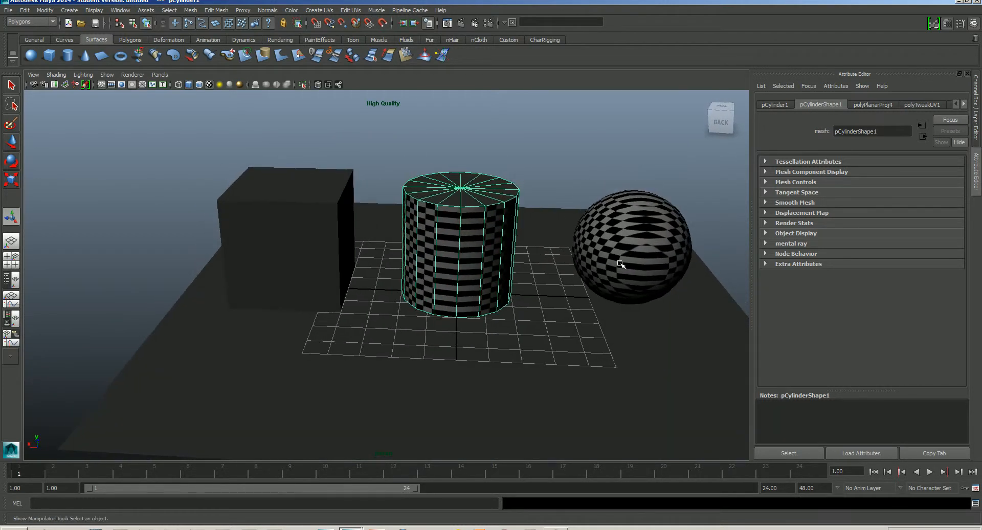
alt+drag(623, 263, 526, 289)
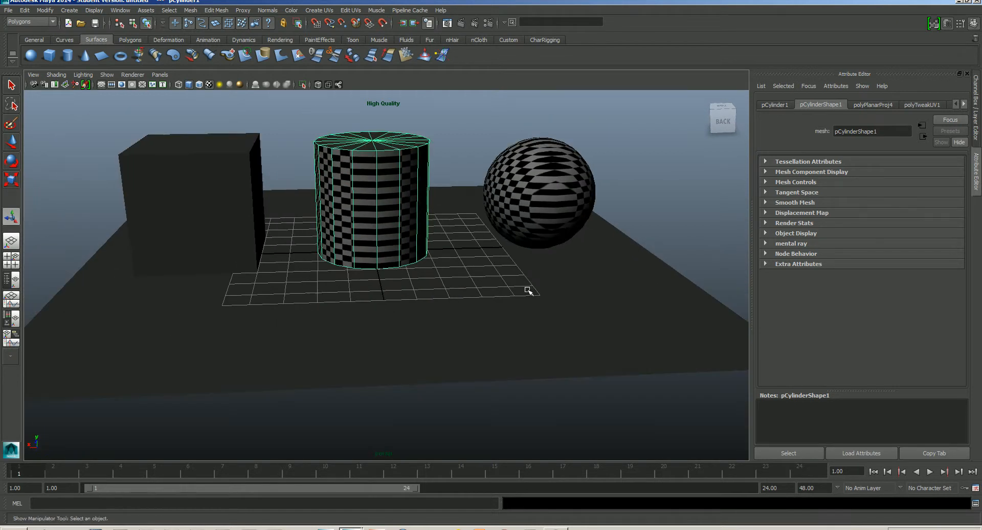
alt+drag(583, 310, 446, 322)
scroll(467, 315, down, 4)
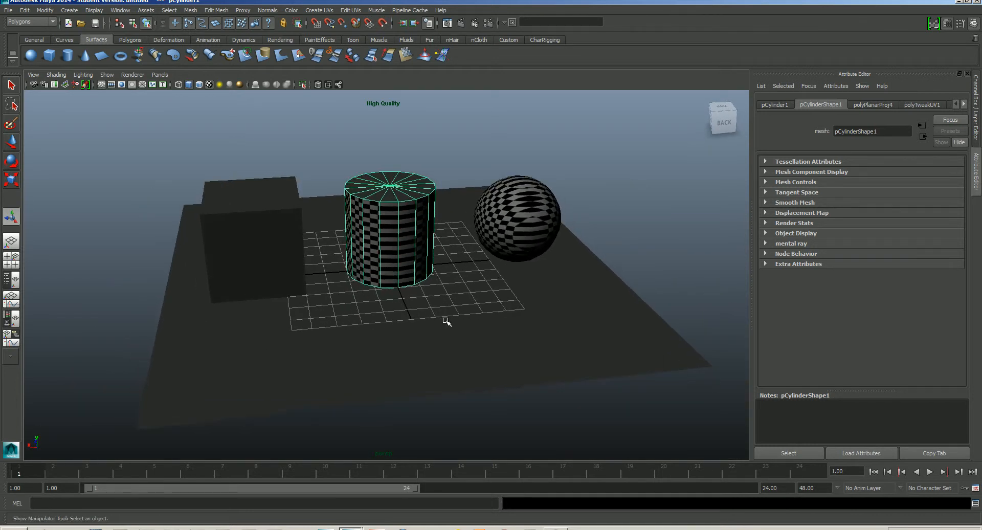
- Apply a Y-axis planar mapping to the ground plane with Bounding box fit, and undo it
click(444, 336)
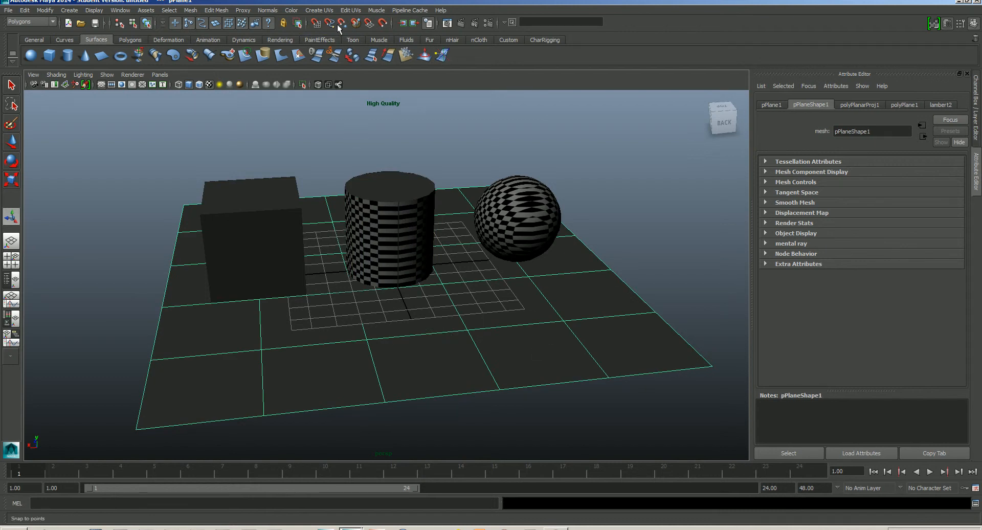
click(320, 10)
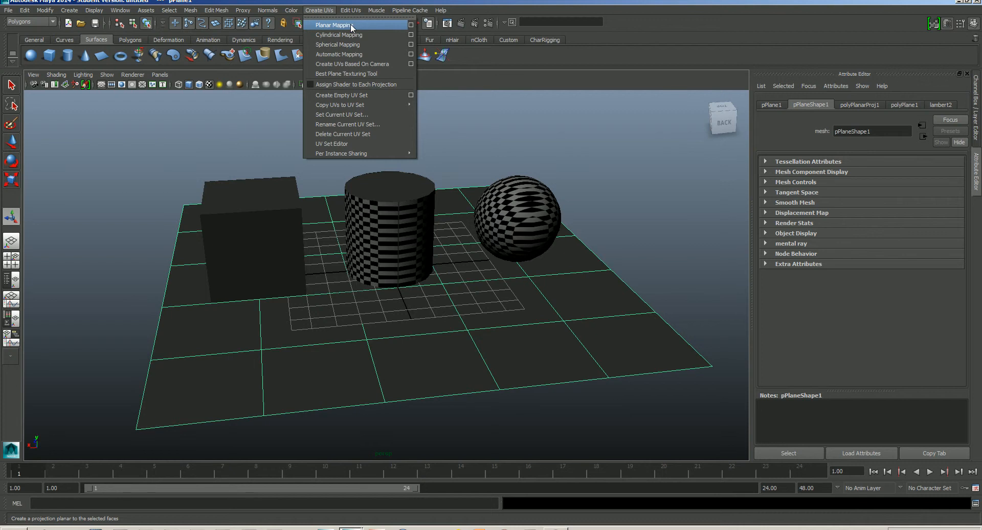
click(410, 25)
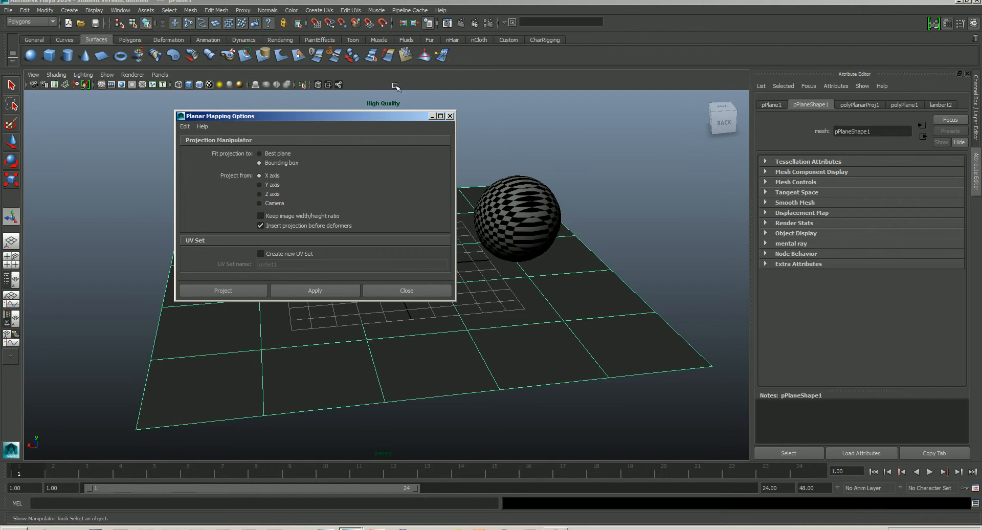
drag(336, 115, 720, 111)
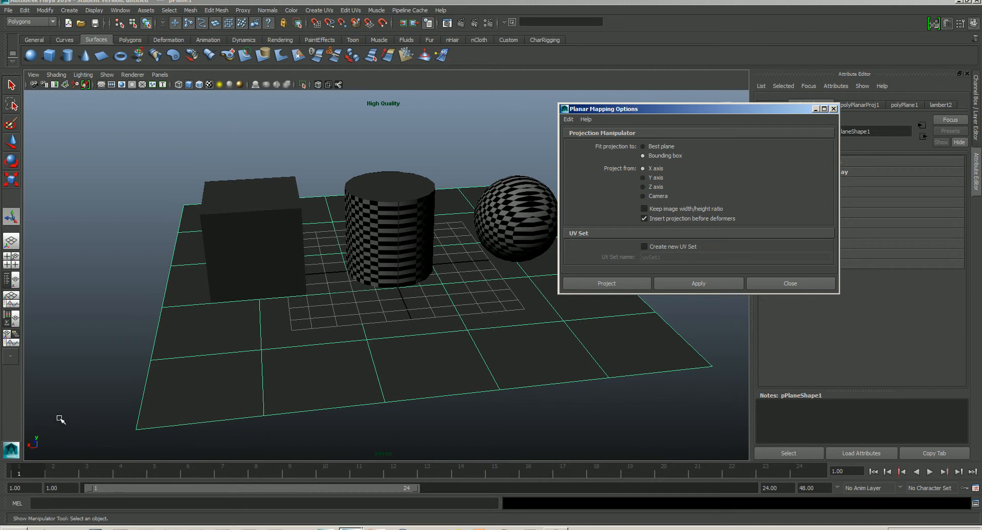
click(643, 177)
click(697, 283)
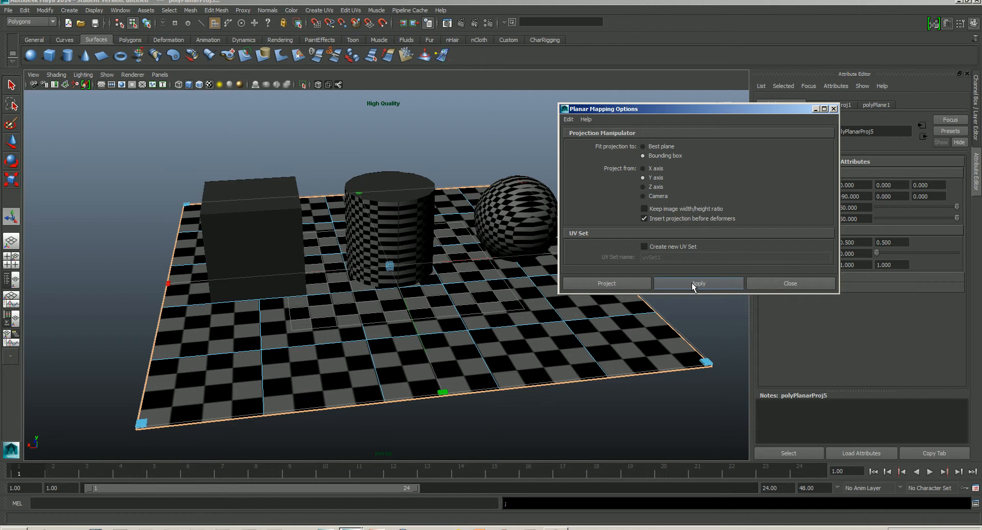
key(ctrl+z)
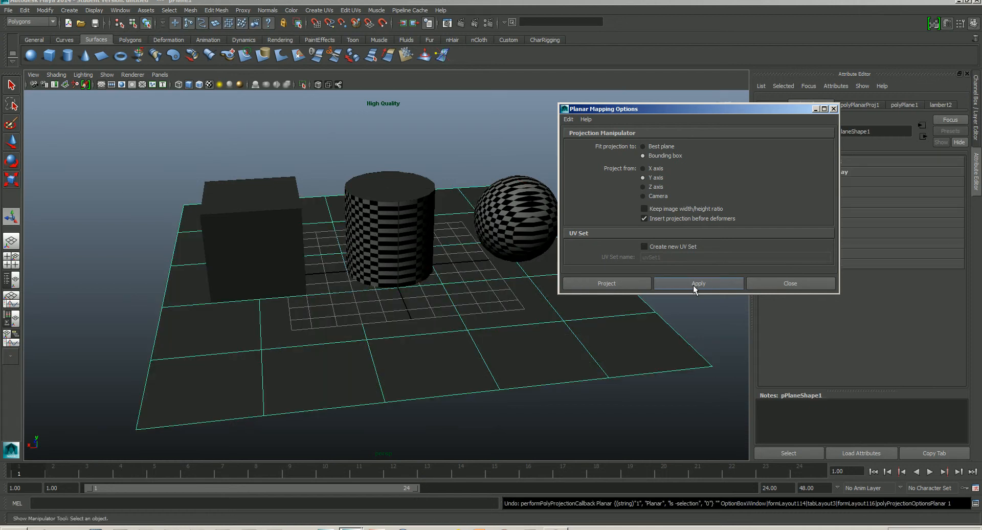
- Open the UV Texture Editor and arrange its window beside the viewport
click(353, 11)
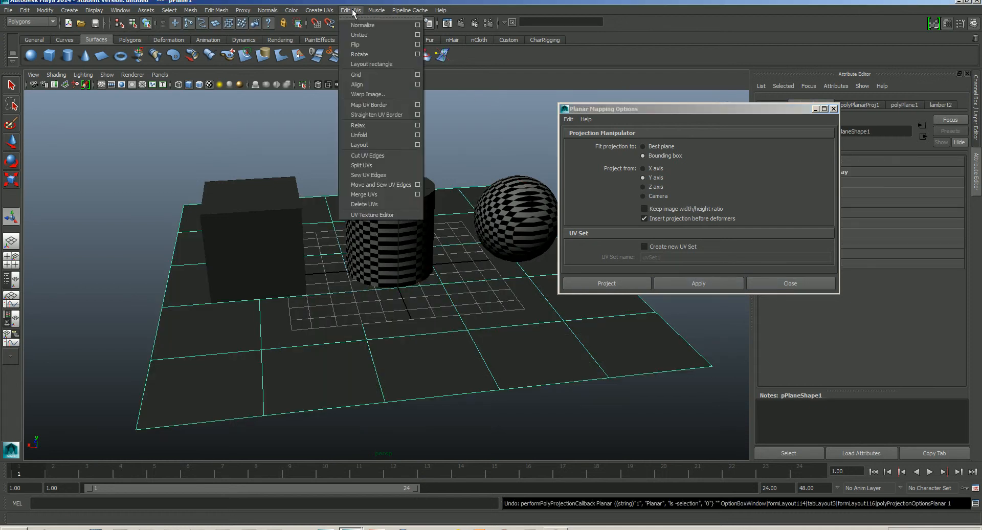
click(375, 214)
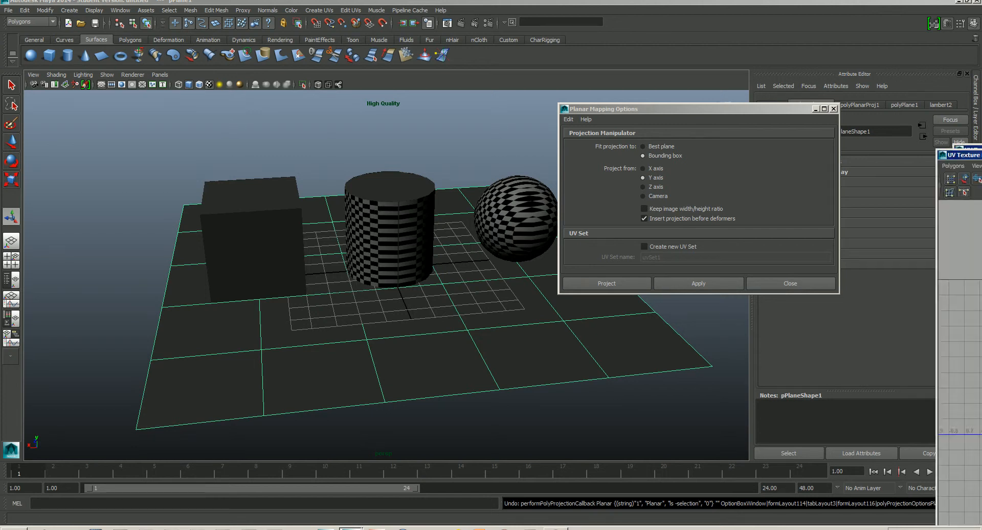
drag(650, 155, 644, 69)
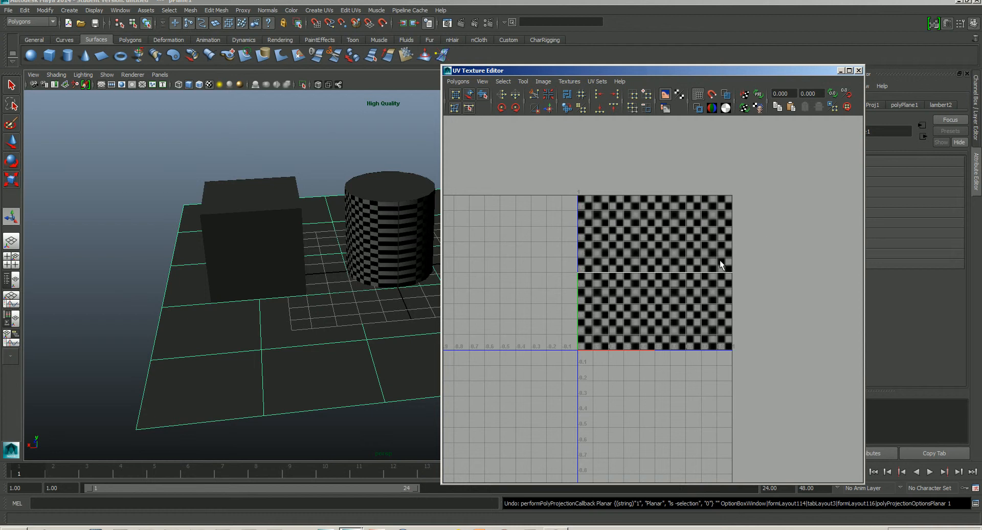
right_drag(679, 272, 722, 274)
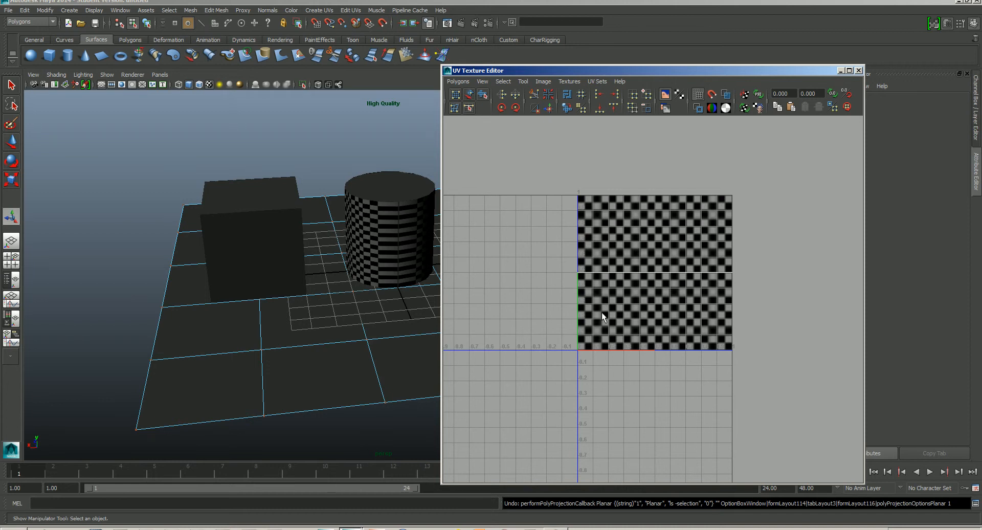
drag(551, 173, 772, 376)
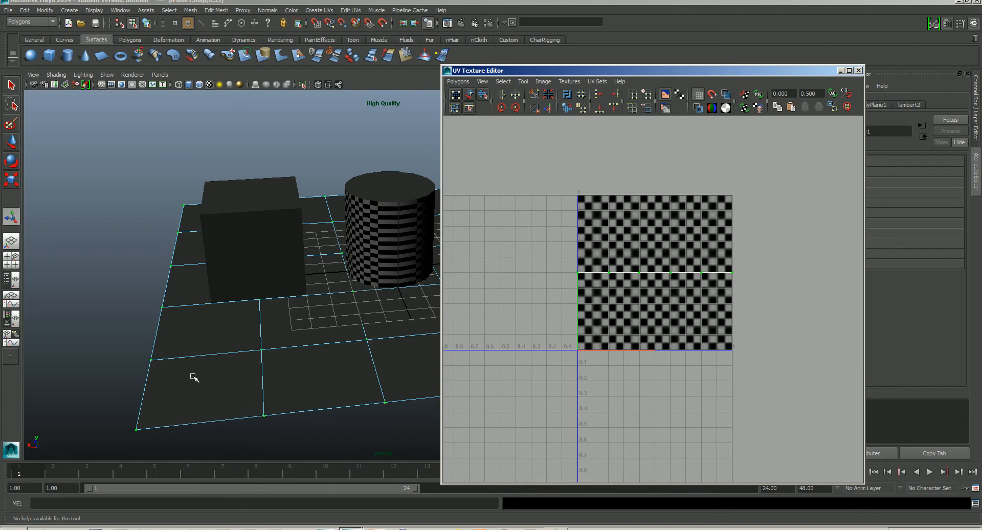
drag(656, 71, 837, 57)
- Try to apply a Y-axis planar mapping with the plane's UVs selected
drag(606, 112, 316, 156)
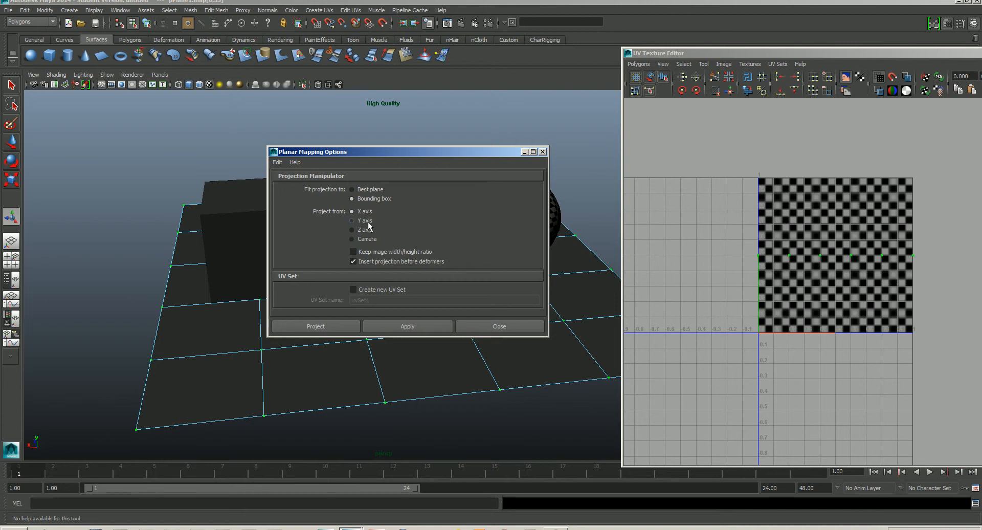
click(352, 229)
click(352, 221)
click(408, 326)
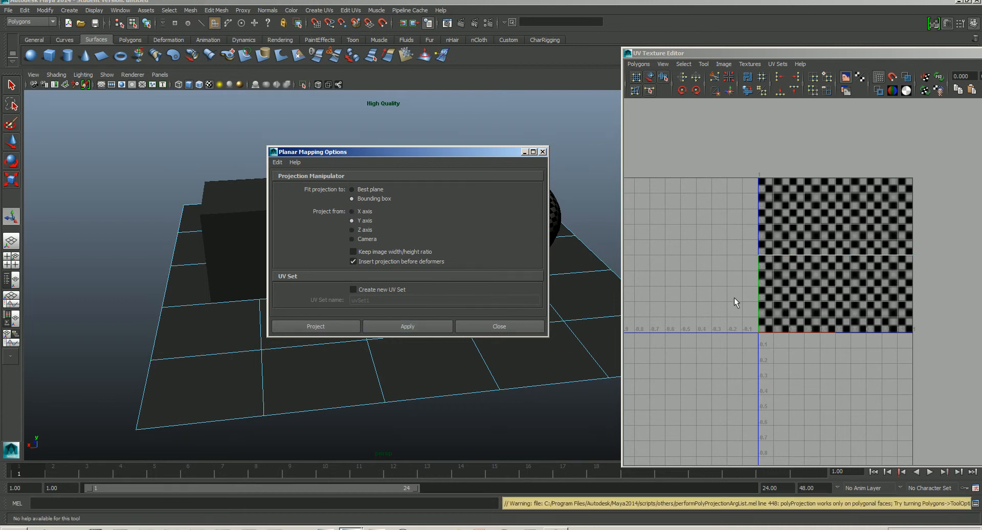
- Select the ground plane, apply a Y-axis planar mapping, and close the mapping options
drag(410, 418, 404, 394)
right_drag(404, 394, 449, 301)
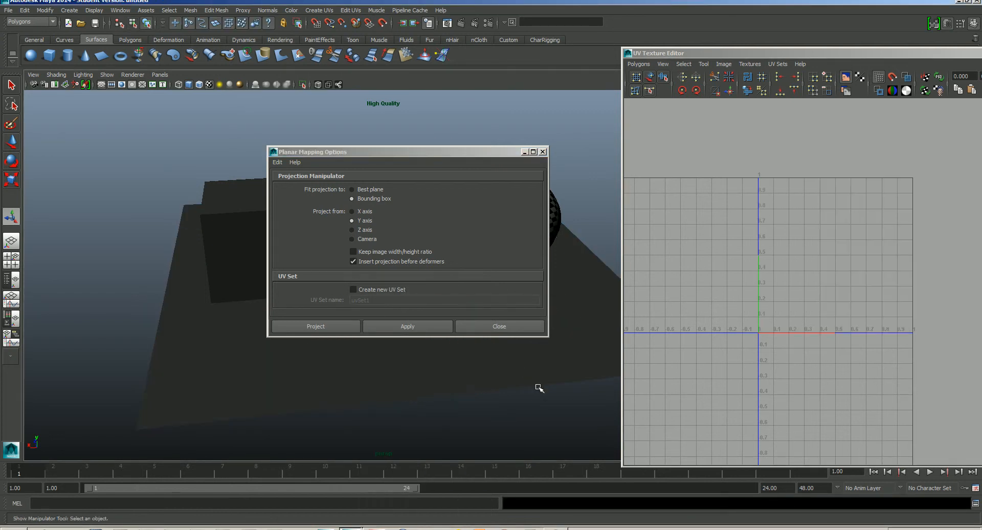
click(411, 372)
click(406, 326)
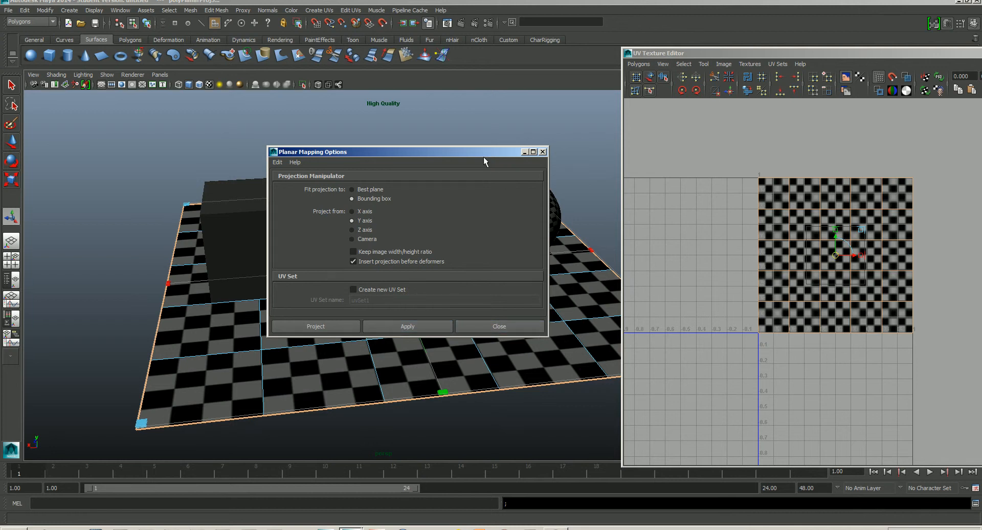
drag(483, 157, 444, 143)
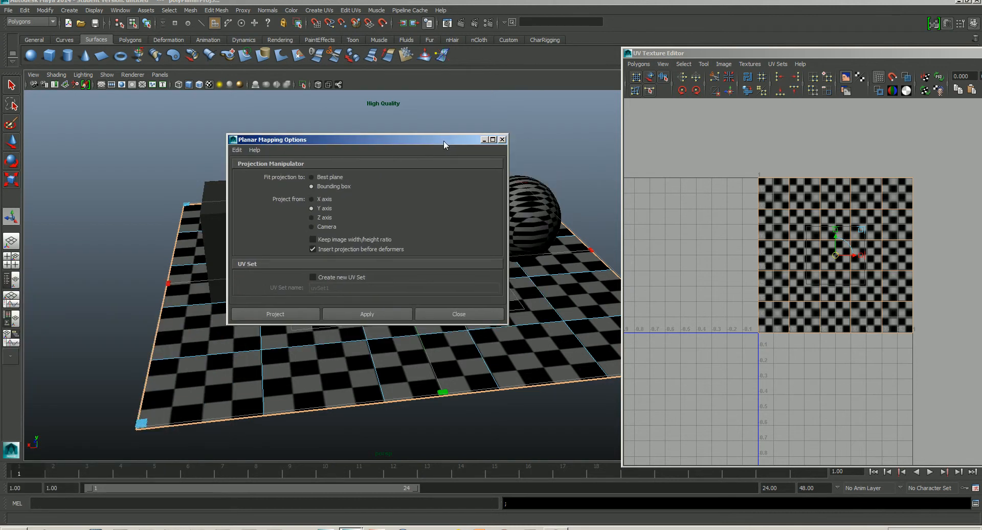
click(468, 312)
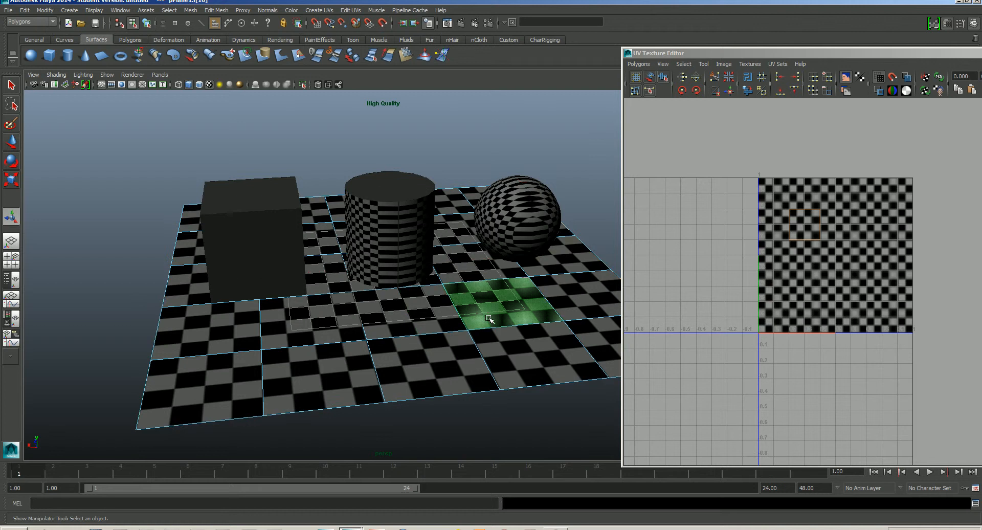
- Reselect the ground plane and zoom in to inspect its UVs and texture
right_drag(557, 257, 597, 245)
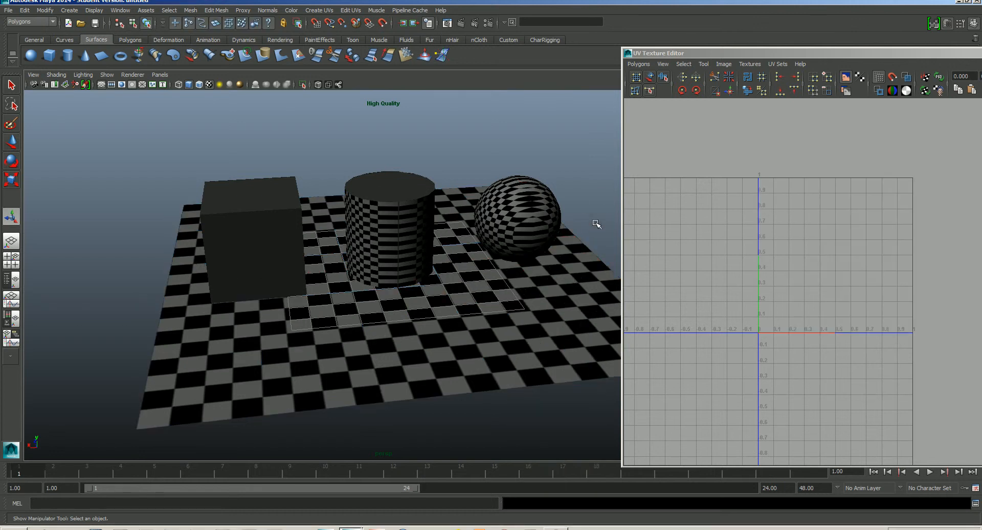
click(512, 313)
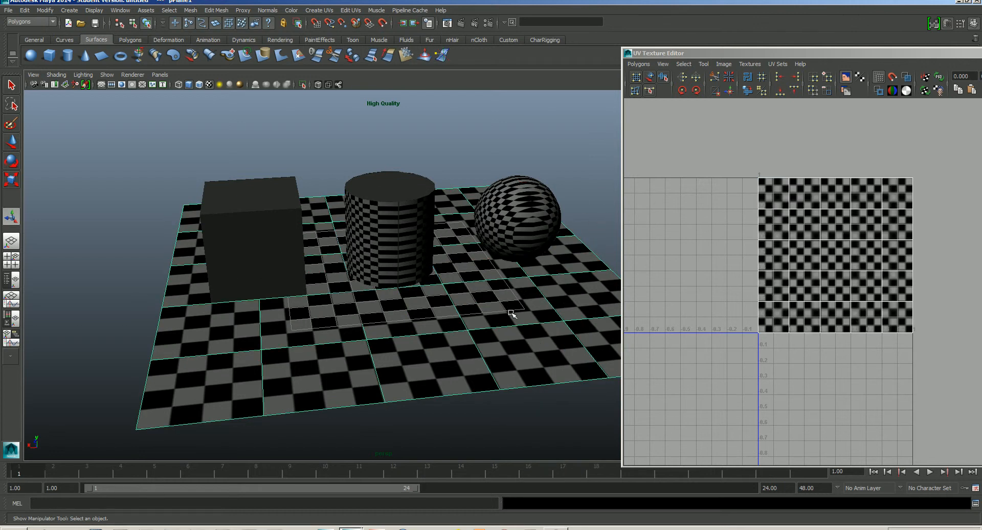
alt+drag(511, 323, 517, 324)
alt+middle_drag(515, 293, 464, 290)
scroll(435, 296, up, 2)
scroll(441, 289, up, 2)
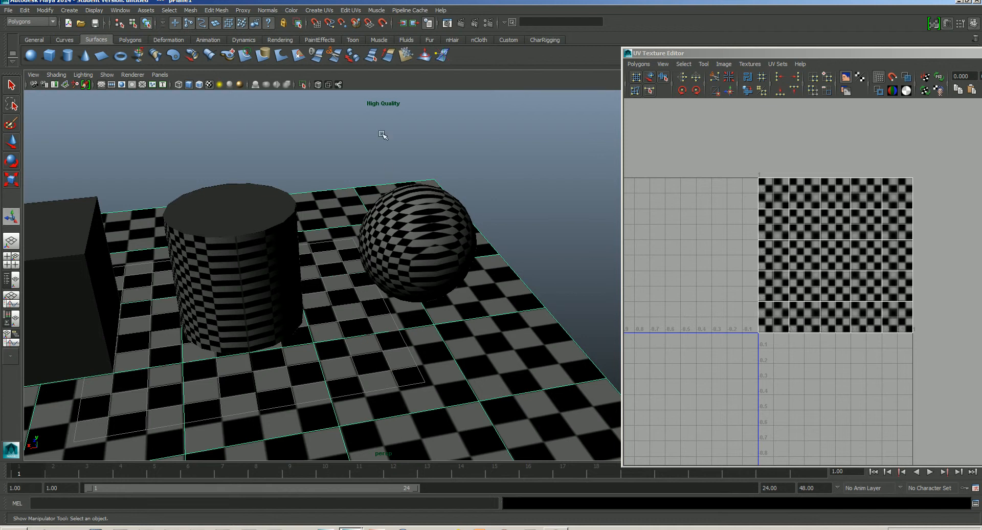
- Select the sphere and open the Planar Mapping options
click(323, 10)
click(323, 11)
click(419, 216)
click(322, 11)
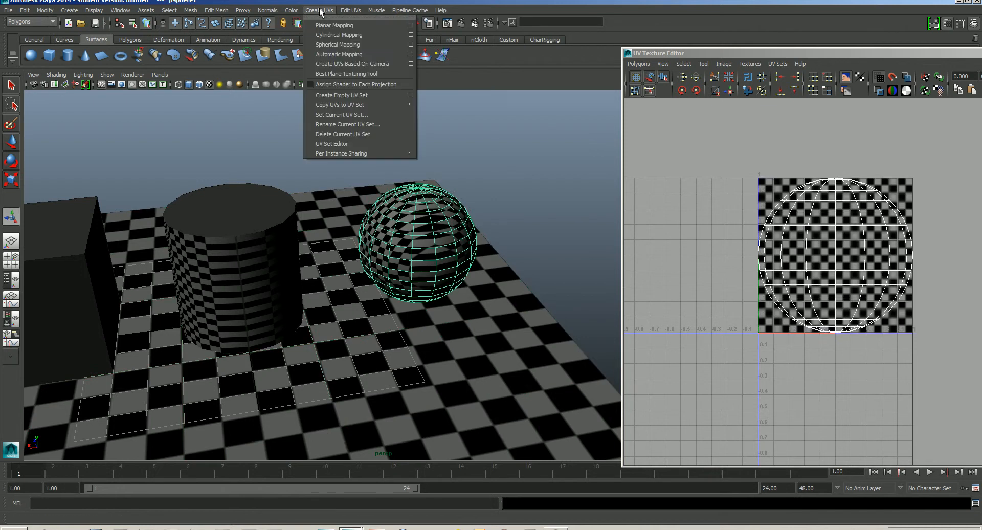
click(410, 25)
drag(405, 140, 198, 103)
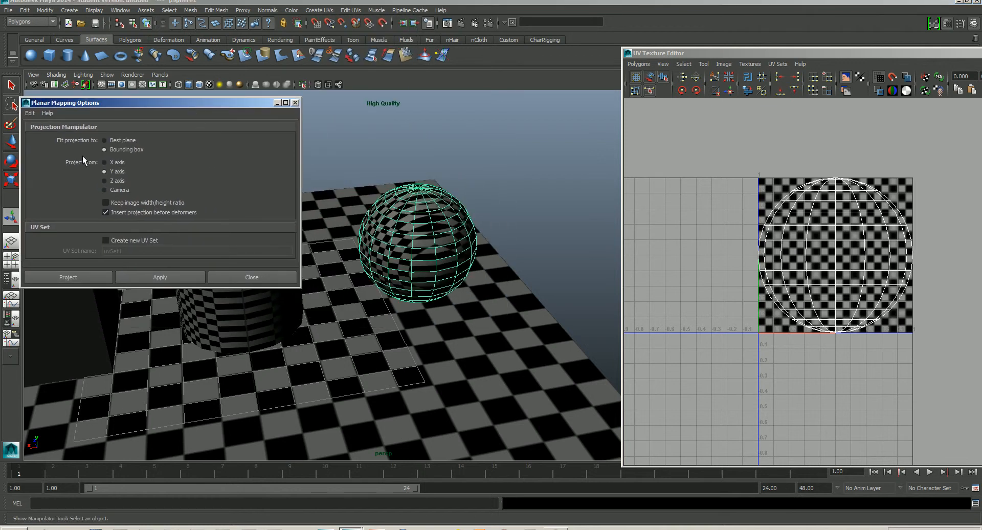
- Apply a planar mapping to the sphere projected from the camera
alt+middle_drag(448, 275, 462, 305)
scroll(467, 322, up, 5)
scroll(476, 281, up, 2)
alt+drag(463, 305, 457, 284)
alt+drag(520, 267, 430, 272)
mouse_move(479, 285)
alt+middle_down()
mouse_move(467, 268)
mouse_move(475, 273)
alt+middle_up()
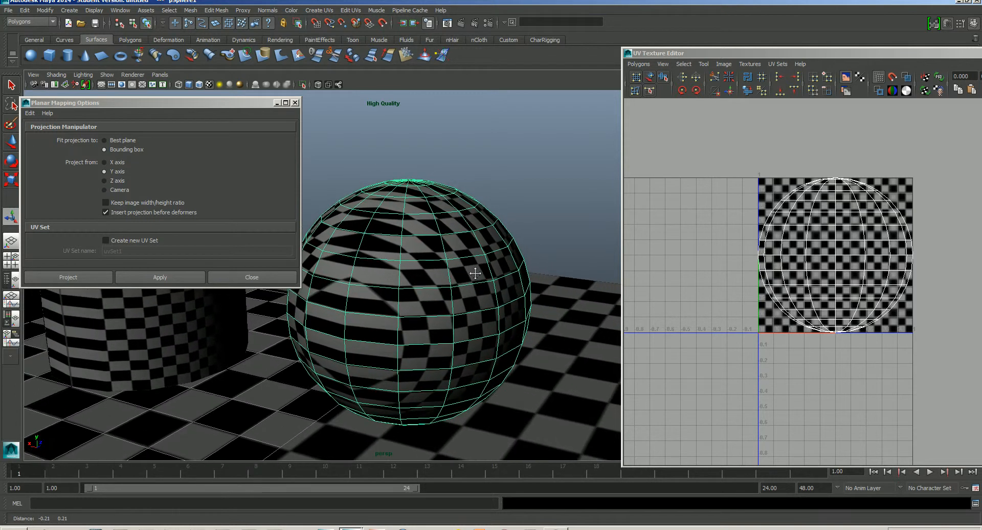
alt+drag(542, 212, 457, 294)
alt+middle_drag(458, 294, 447, 277)
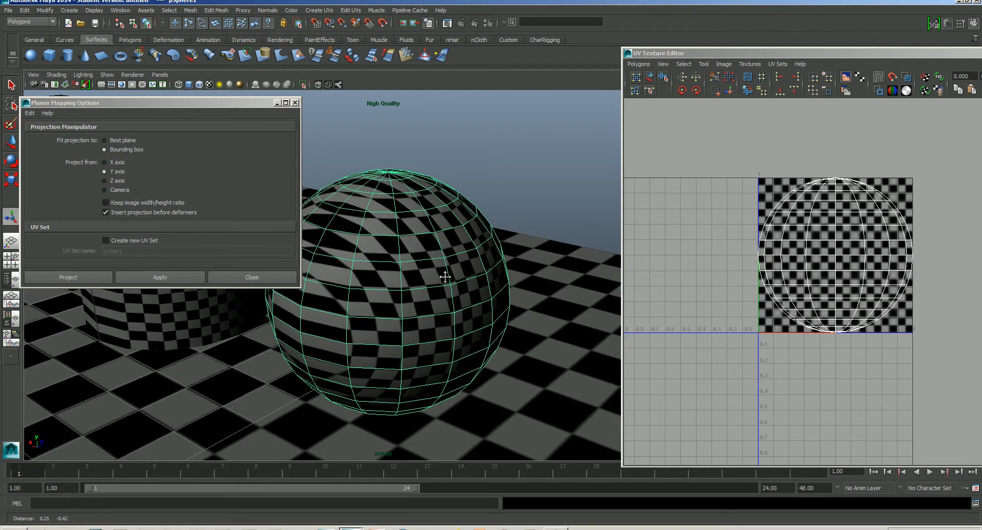
drag(208, 102, 178, 71)
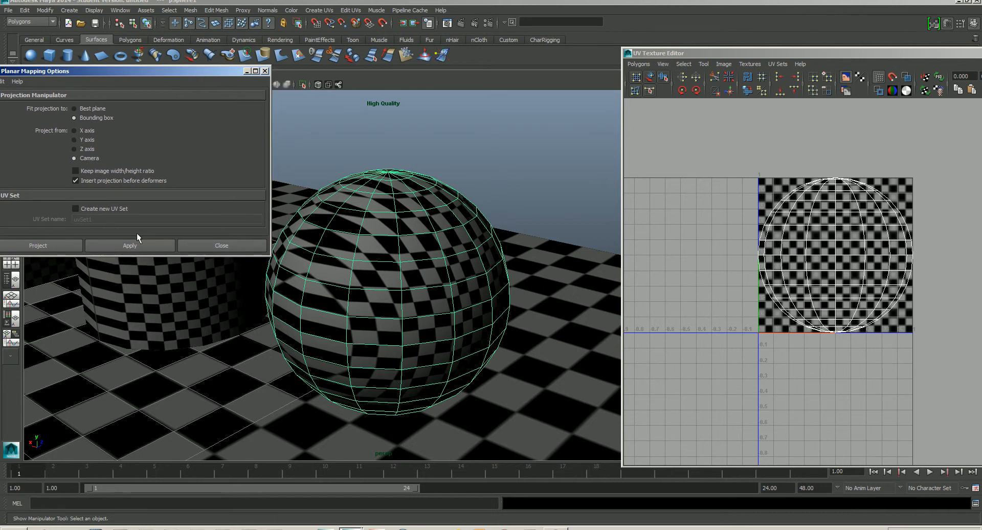
click(129, 244)
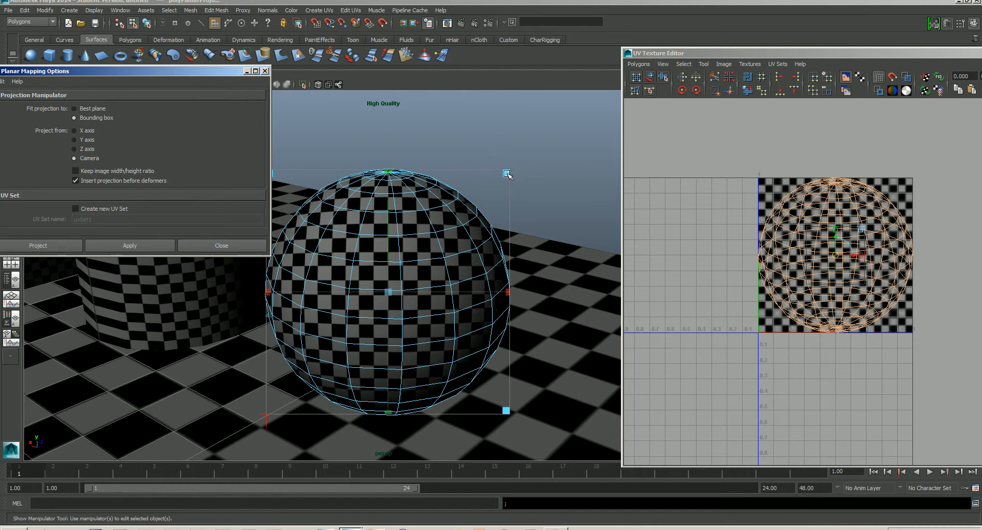
- Try resizing and moving the sphere's planar projection manipulator, undoing each attempt
drag(507, 174, 518, 205)
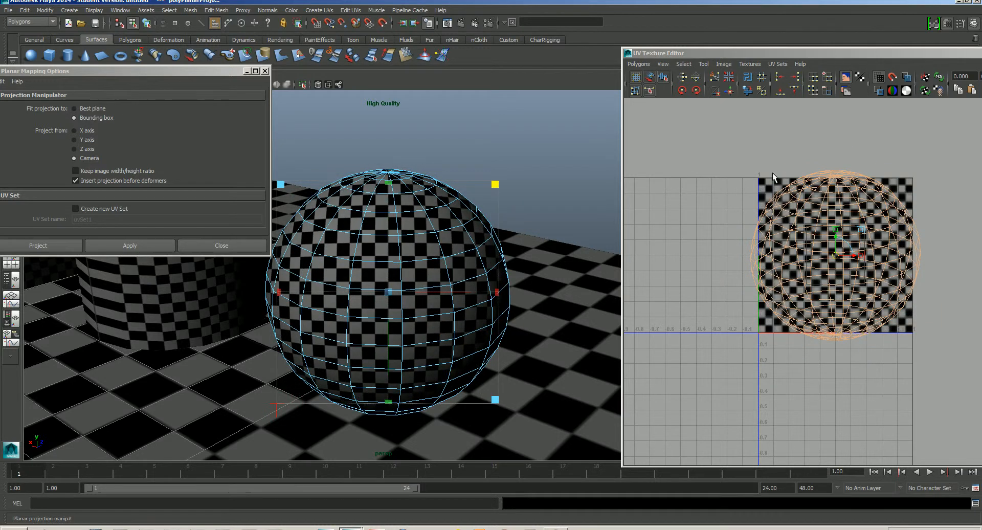
click(733, 272)
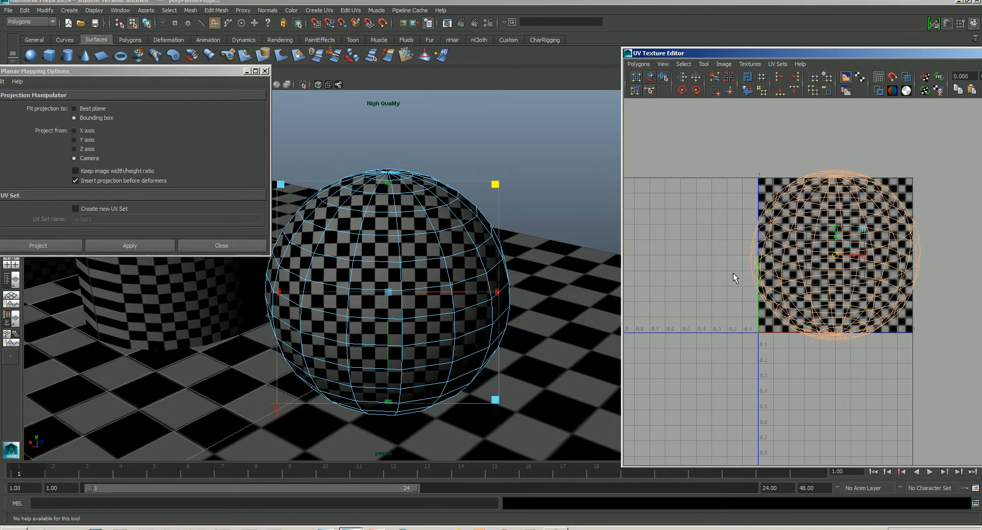
key(ctrl+z)
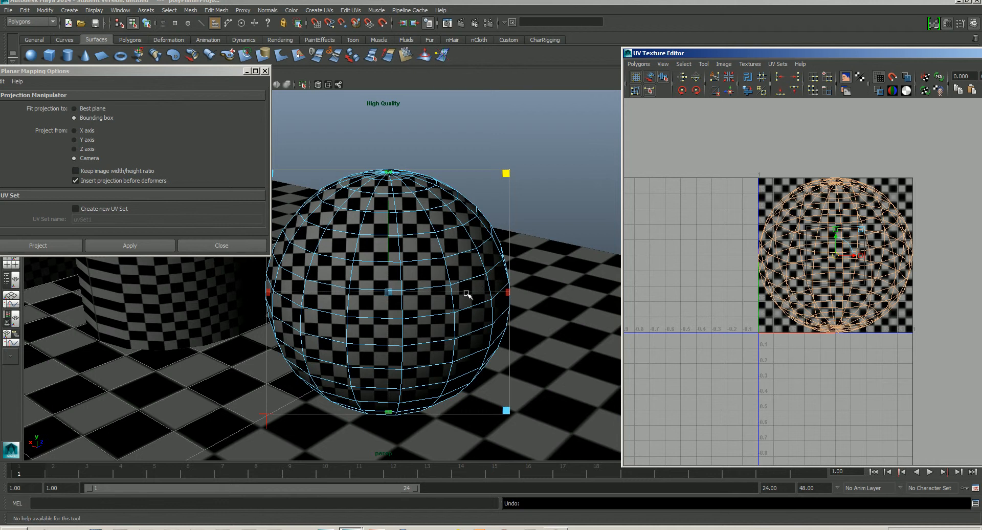
drag(508, 294, 451, 295)
key(ctrl+z)
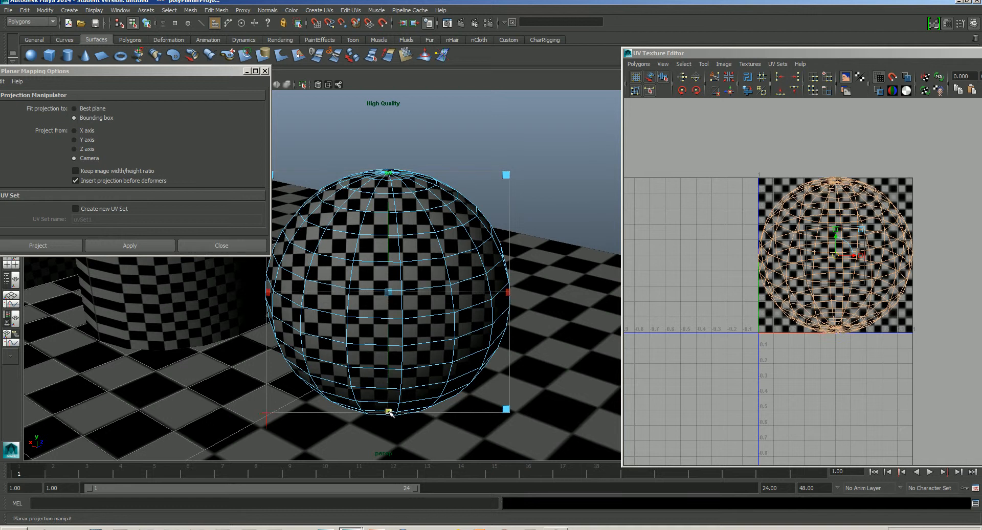
drag(388, 411, 386, 435)
key(ctrl+z)
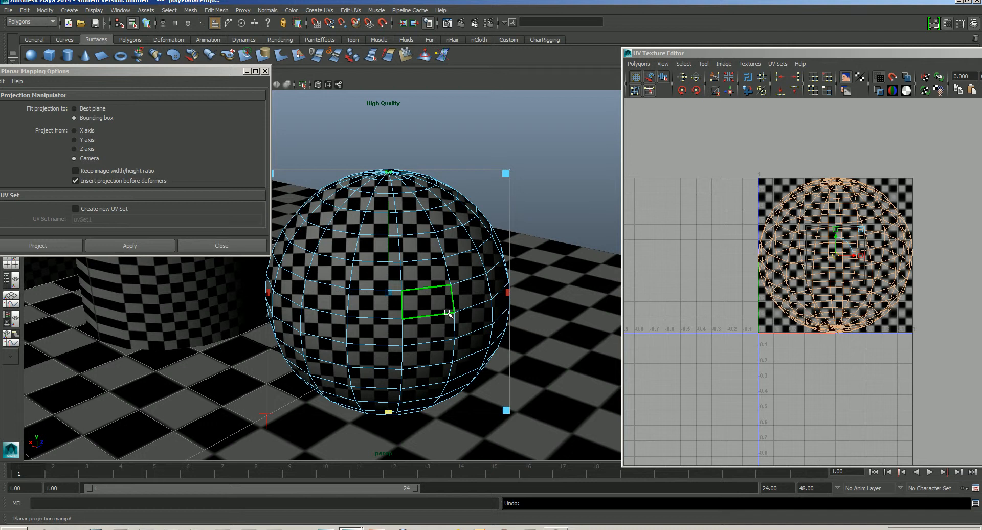
- Deselect the sphere and close the Planar Mapping options
key(w)
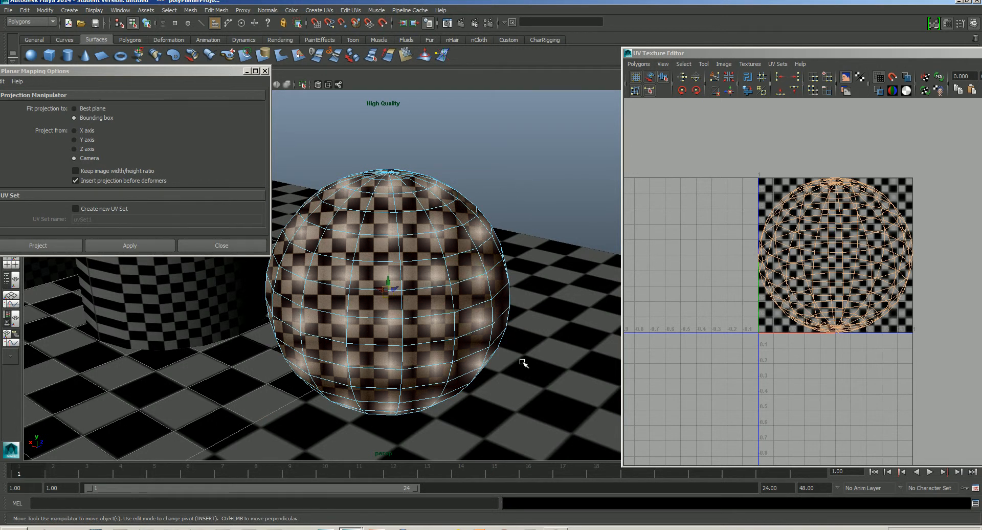
right_click(385, 291)
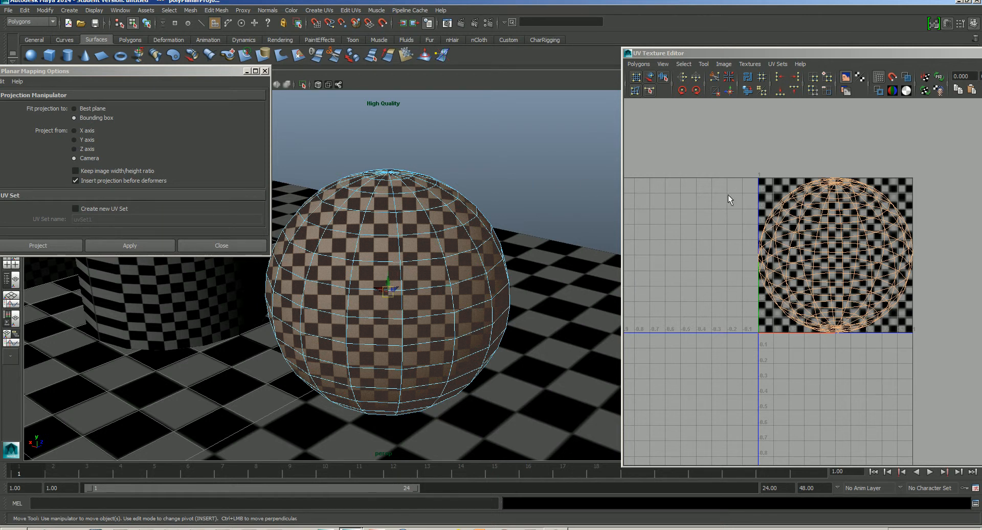
click(768, 141)
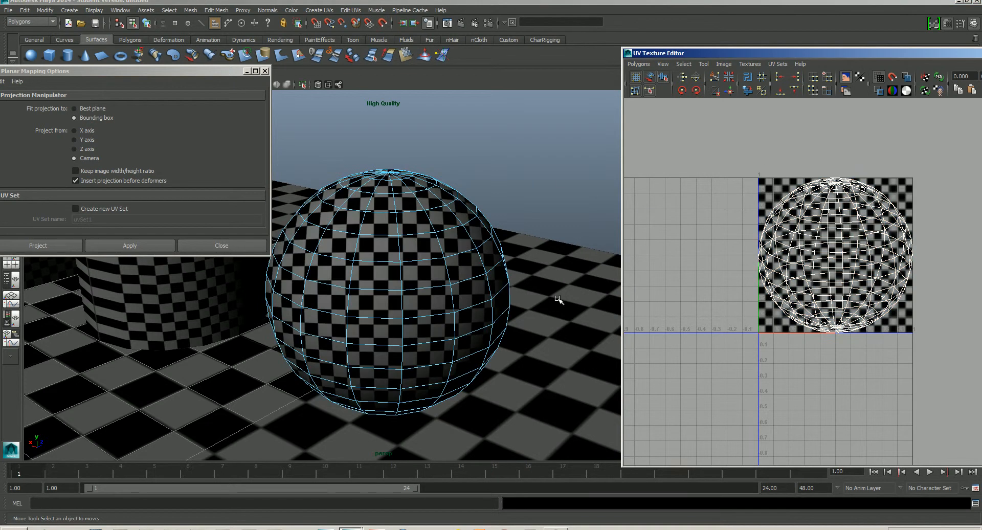
click(241, 244)
- Select the cylinder and, in face component mode, select its side faces
alt+drag(420, 258, 451, 277)
scroll(450, 278, down, 5)
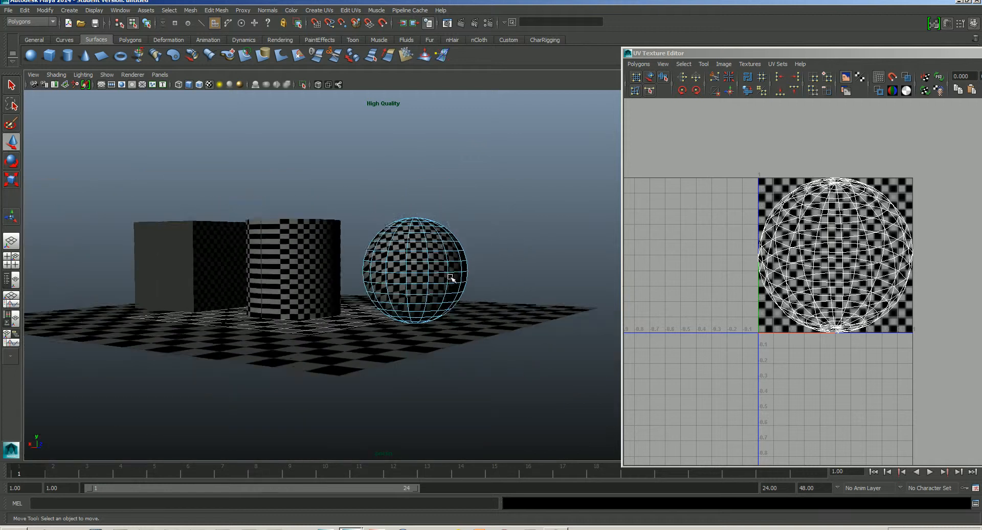
alt+middle_drag(450, 278, 508, 279)
alt+drag(509, 279, 444, 313)
click(312, 272)
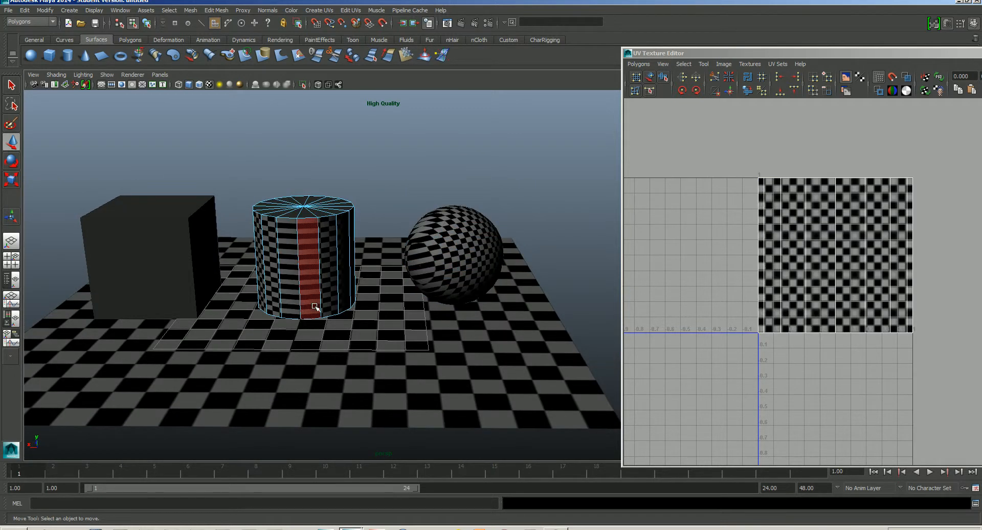
alt+middle_drag(314, 306, 377, 324)
right_drag(379, 280, 416, 276)
alt+drag(401, 321, 423, 321)
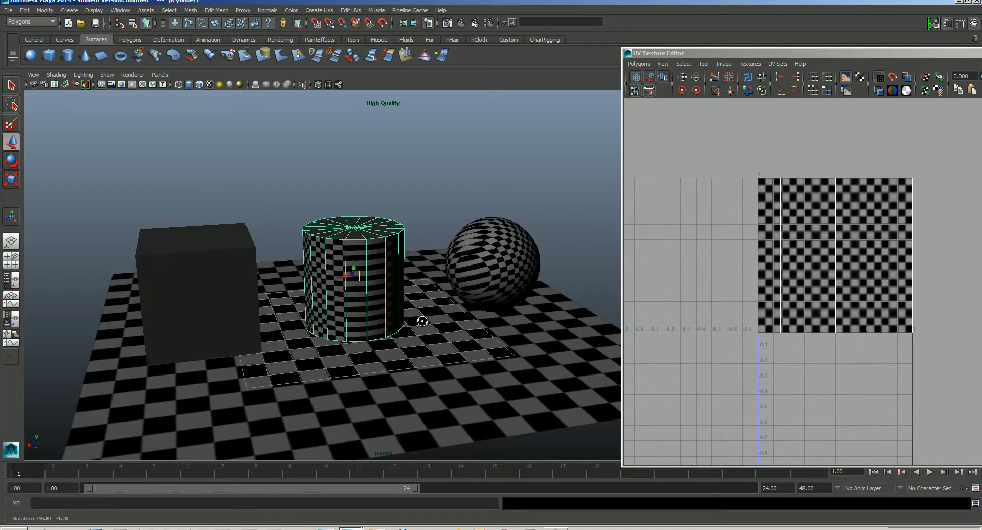
alt+right_drag(423, 320, 463, 372)
mouse_move(400, 328)
alt+middle_down()
mouse_move(429, 328)
mouse_move(400, 326)
alt+middle_up()
alt+right_drag(400, 326, 424, 339)
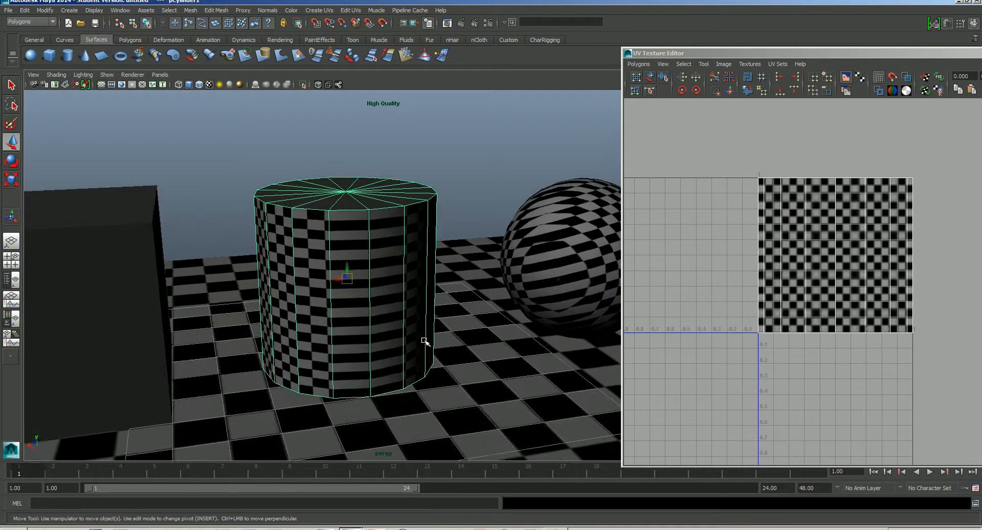
alt+middle_drag(424, 338, 394, 326)
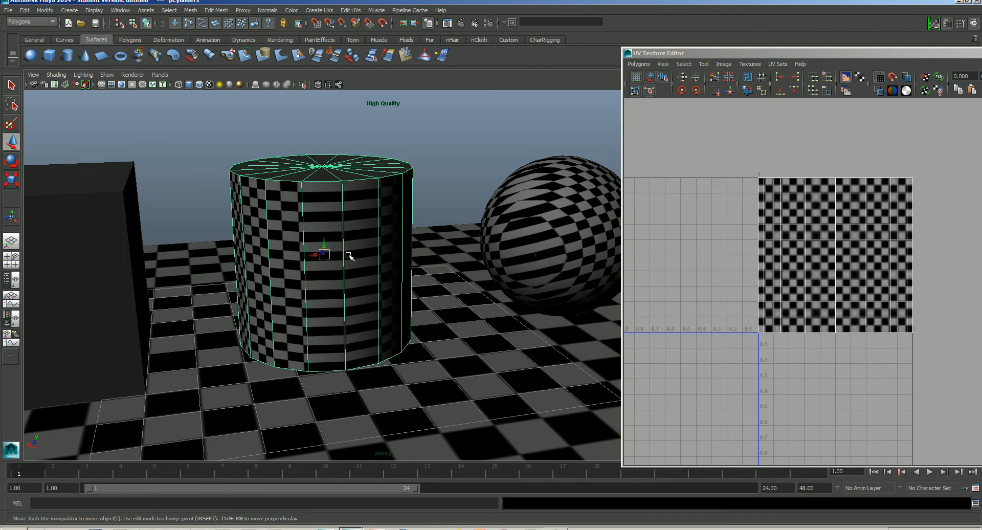
mouse_move(346, 321)
alt+mouse_down()
mouse_move(351, 307)
mouse_move(337, 310)
alt+mouse_up()
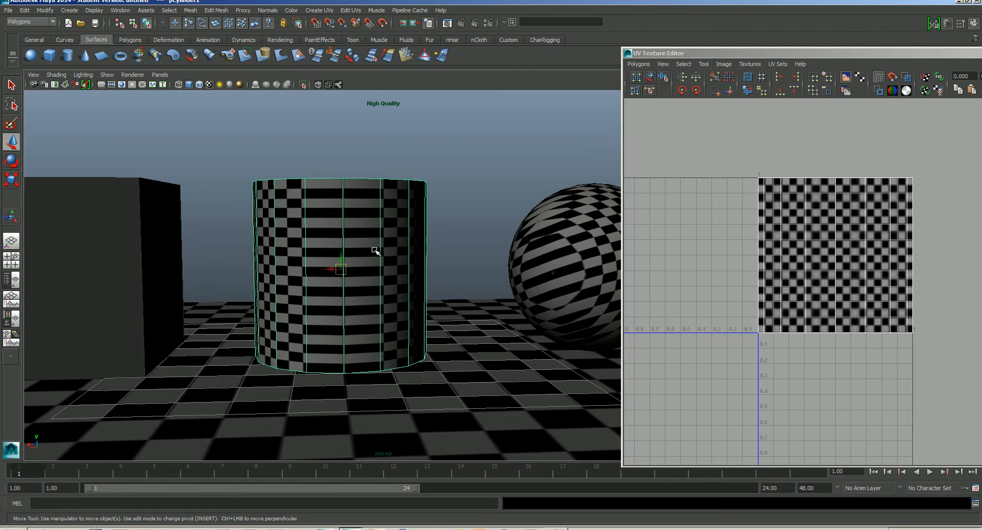
alt+drag(355, 254, 361, 263)
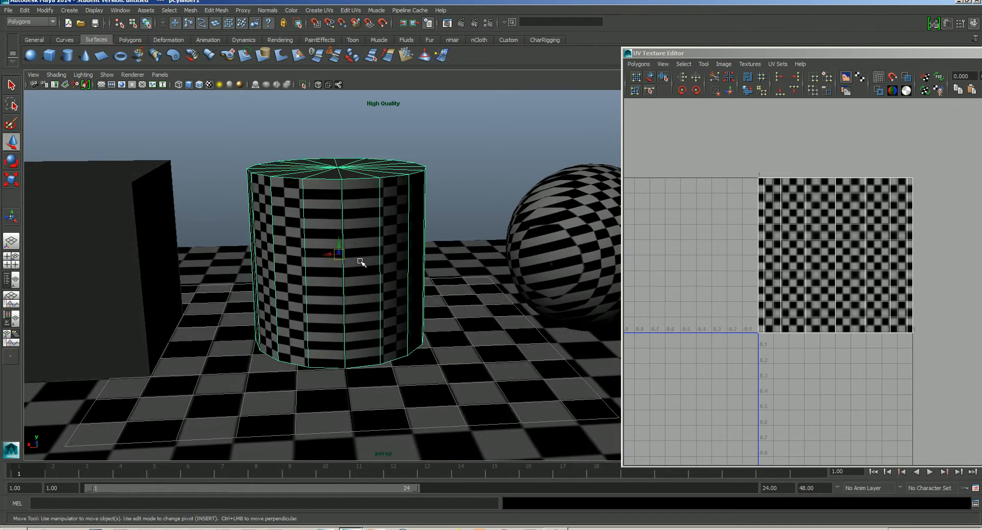
alt+drag(359, 297, 351, 245)
right_click(355, 243)
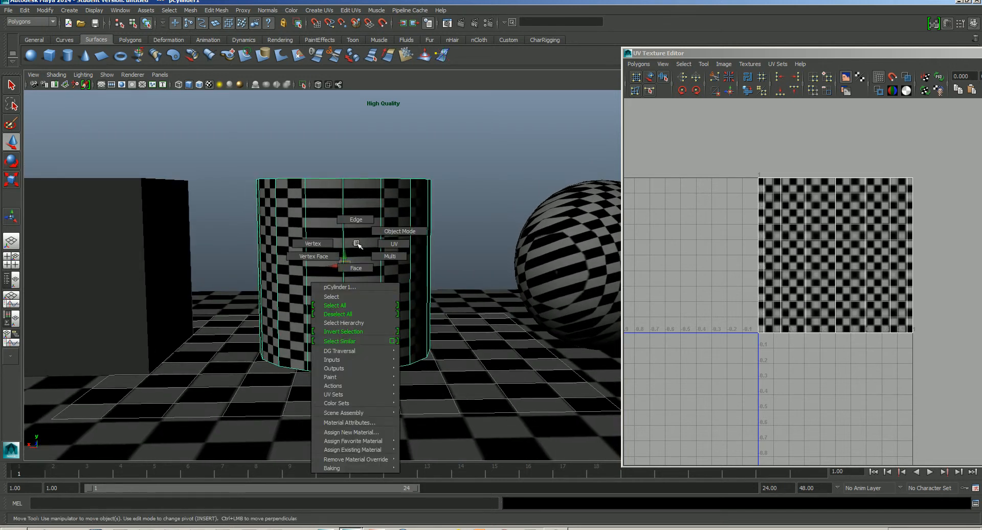
click(356, 267)
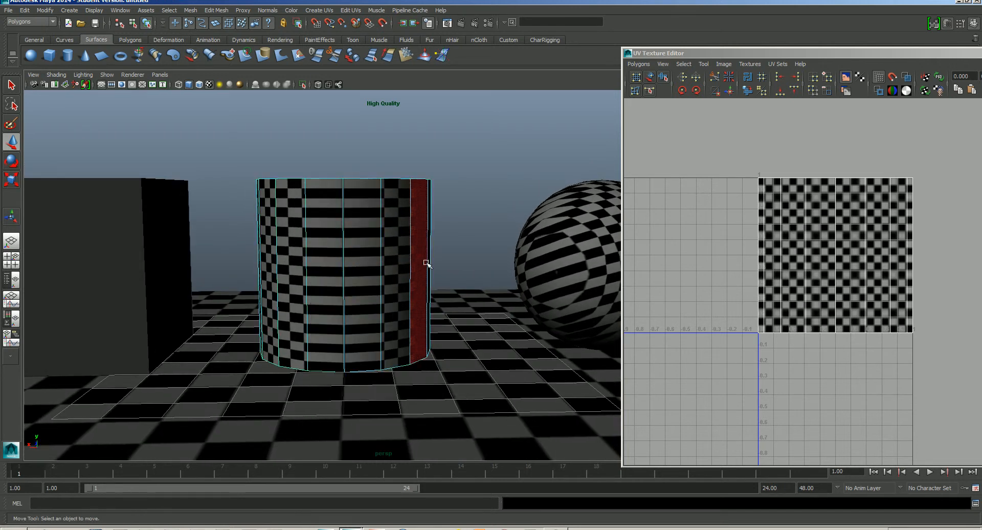
drag(450, 224, 242, 270)
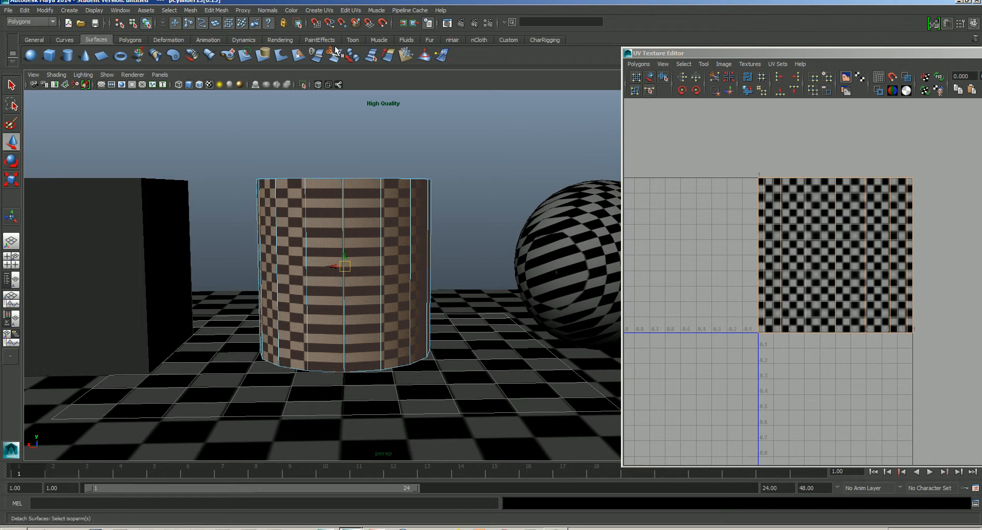
- Apply a cylindrical mapping to the selected side faces from the Cylindrical Mapping options
click(320, 10)
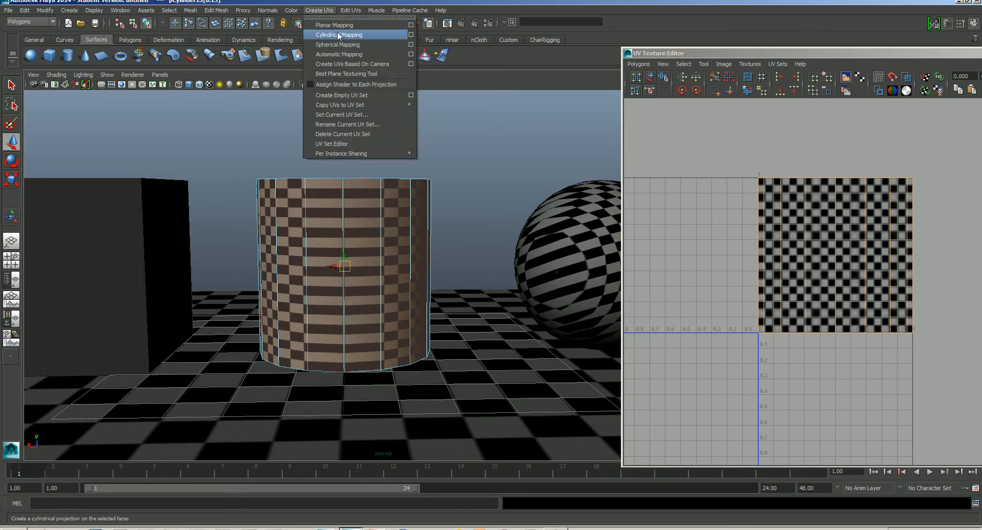
click(411, 35)
drag(190, 79, 438, 165)
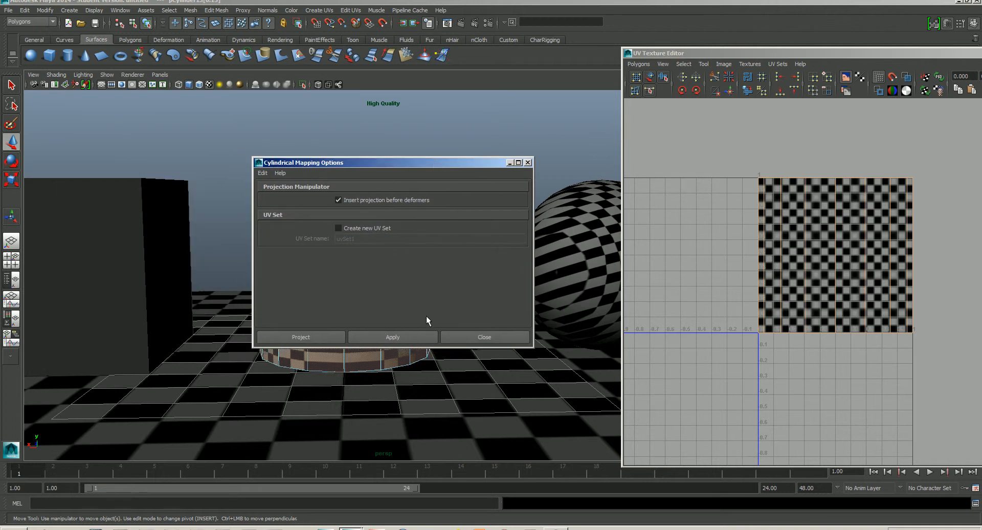
click(402, 332)
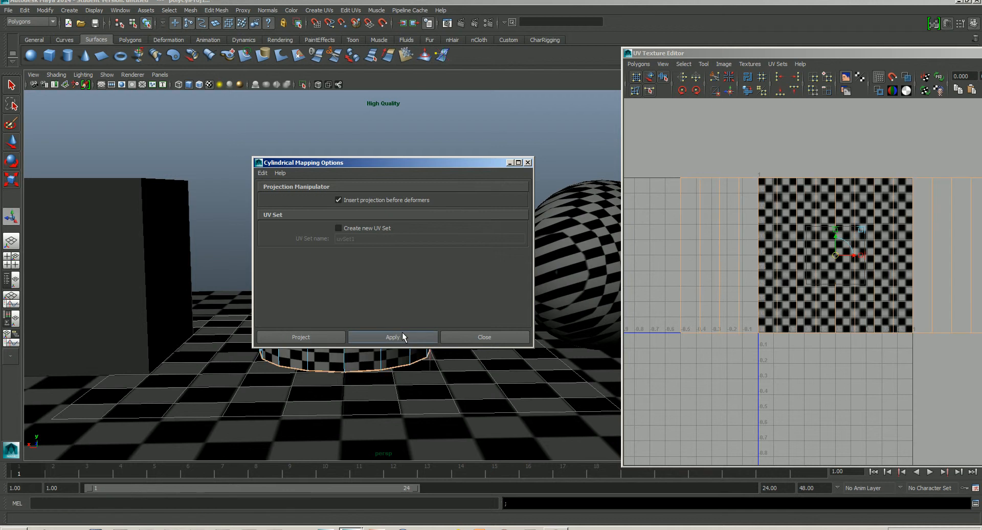
- Convert the face selection to UVs and scale the cylinder's UV shell down to fit the 0–1 texture tile
alt+middle_drag(858, 281, 809, 333)
scroll(830, 273, down, 3)
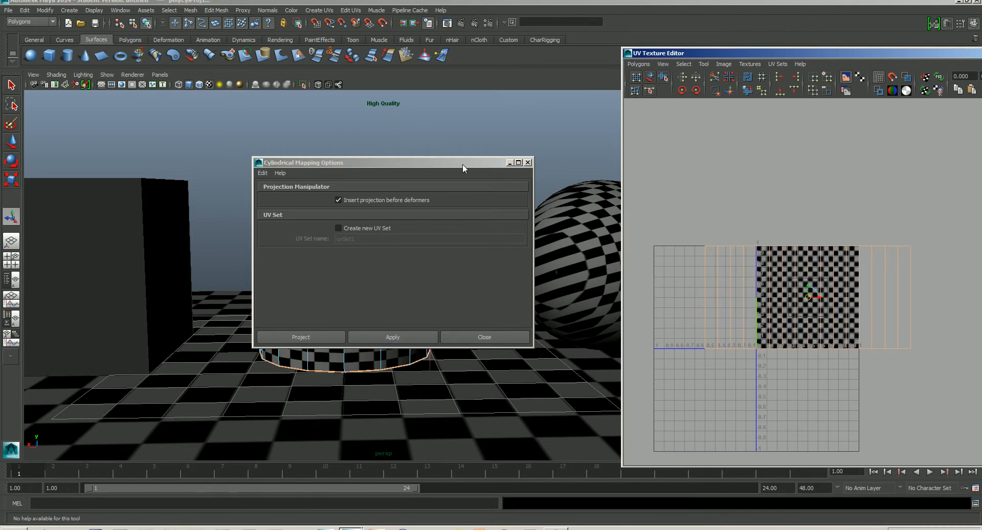
drag(463, 165, 172, 125)
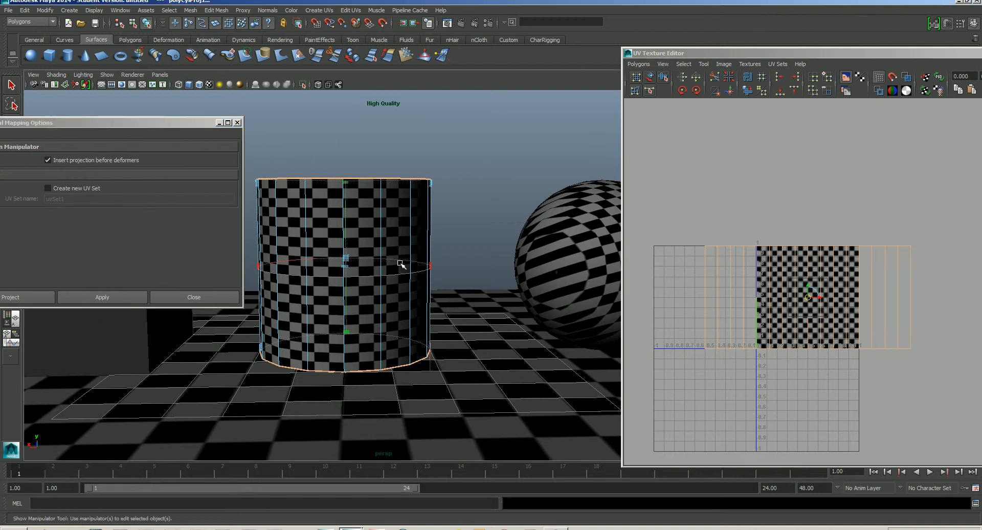
alt+drag(401, 264, 470, 294)
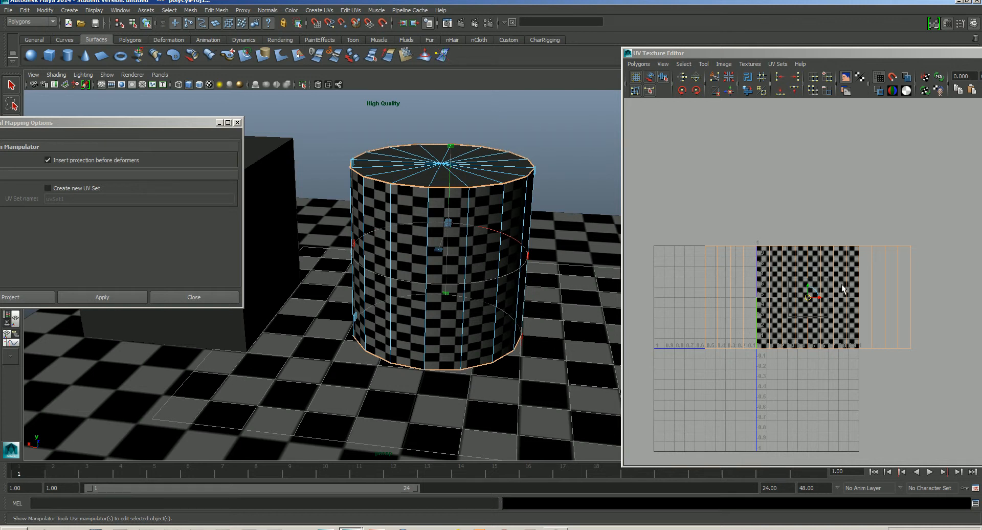
click(840, 296)
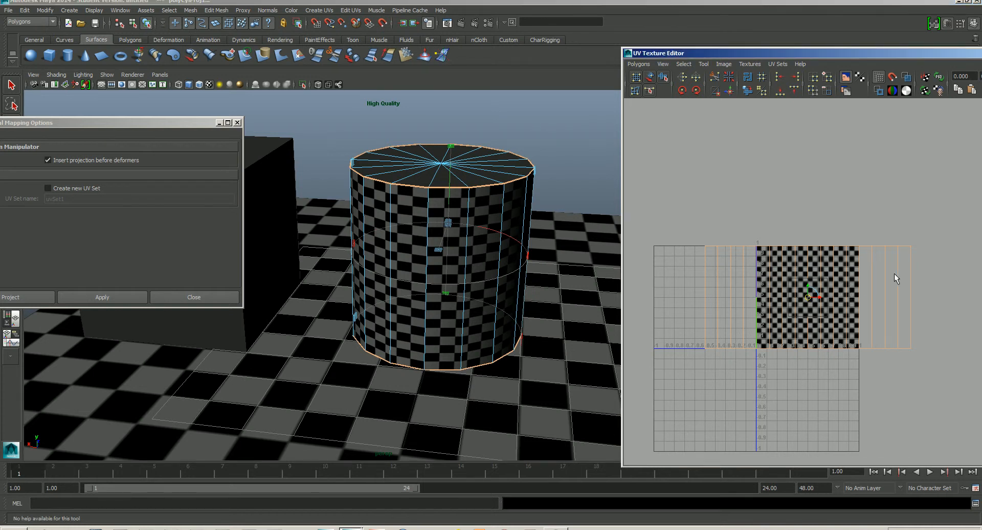
drag(844, 53, 752, 39)
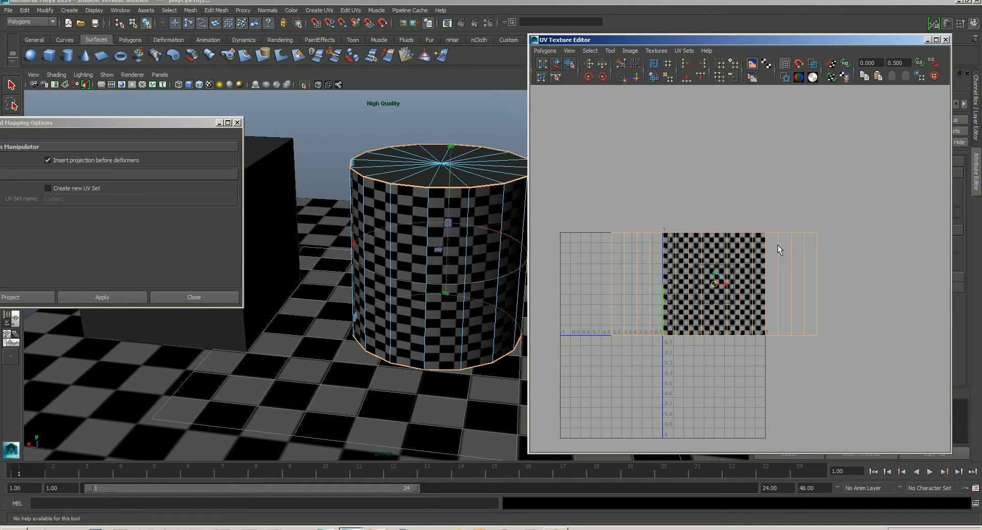
ctrl+right_click(777, 245)
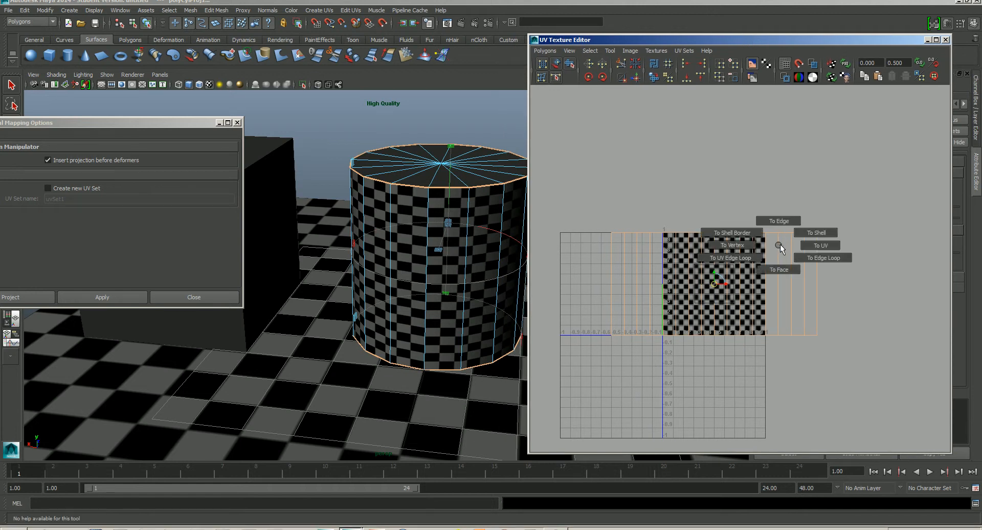
ctrl+right_drag(779, 245, 809, 245)
key(r)
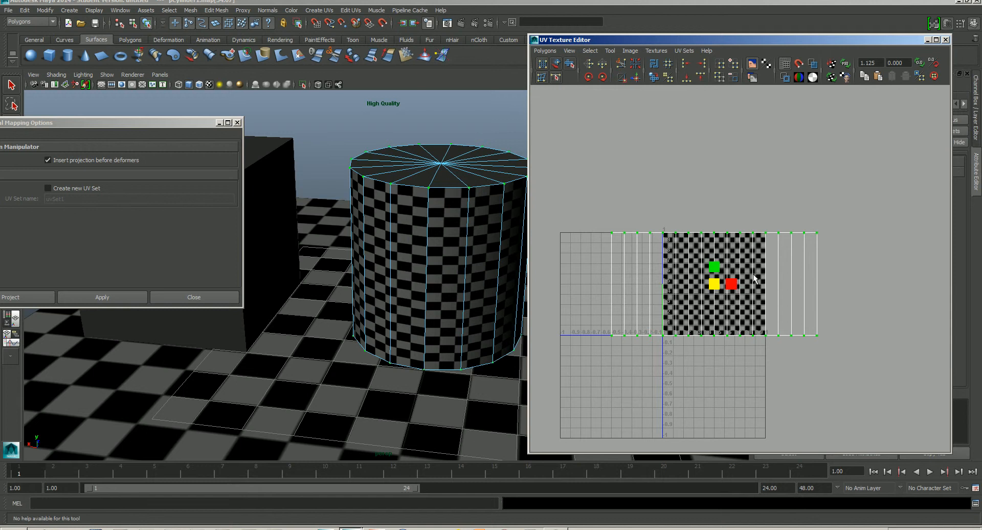
drag(733, 284, 737, 284)
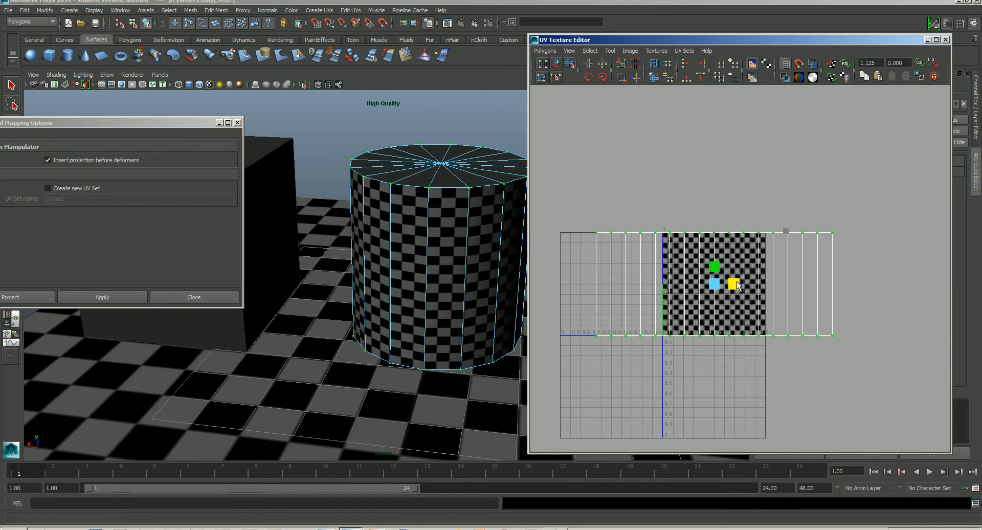
drag(715, 268, 714, 268)
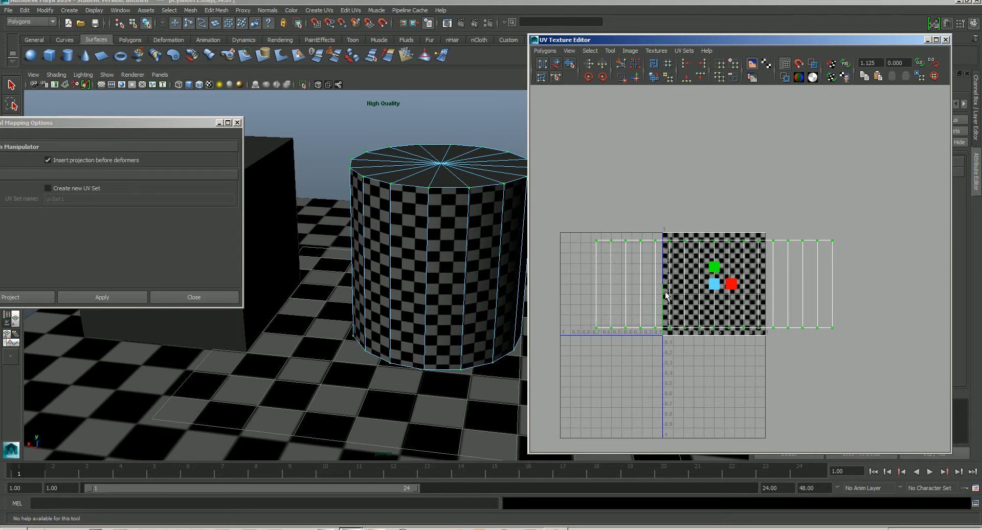
drag(713, 285, 700, 304)
- Rescale the cylinder's UV shell and move it above the 0–1 texture tile
key(w)
drag(714, 266, 714, 285)
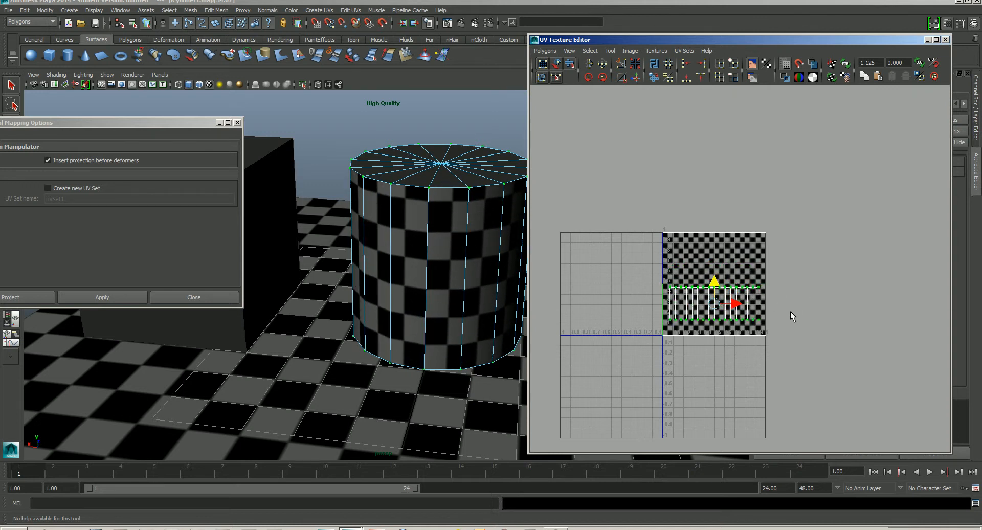
key(r)
drag(710, 309, 715, 313)
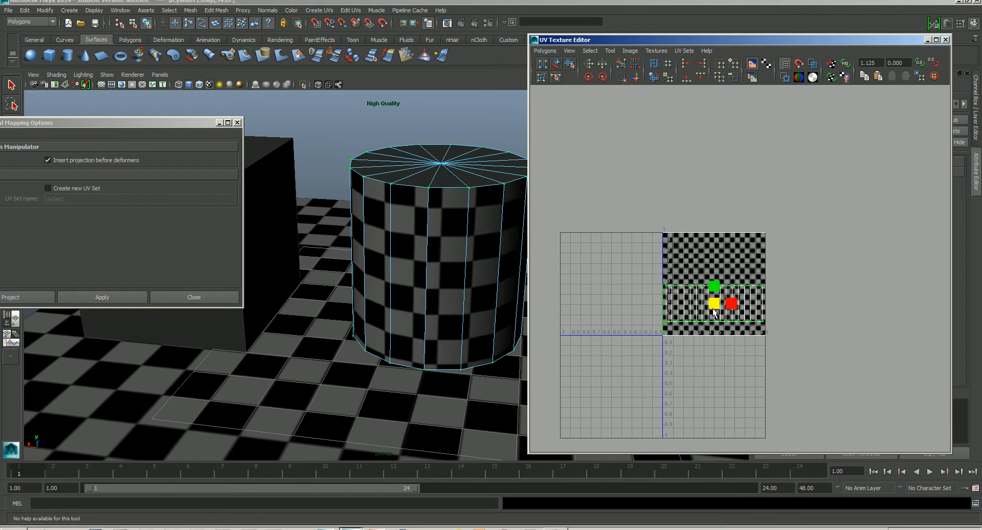
key(w)
drag(710, 302, 683, 187)
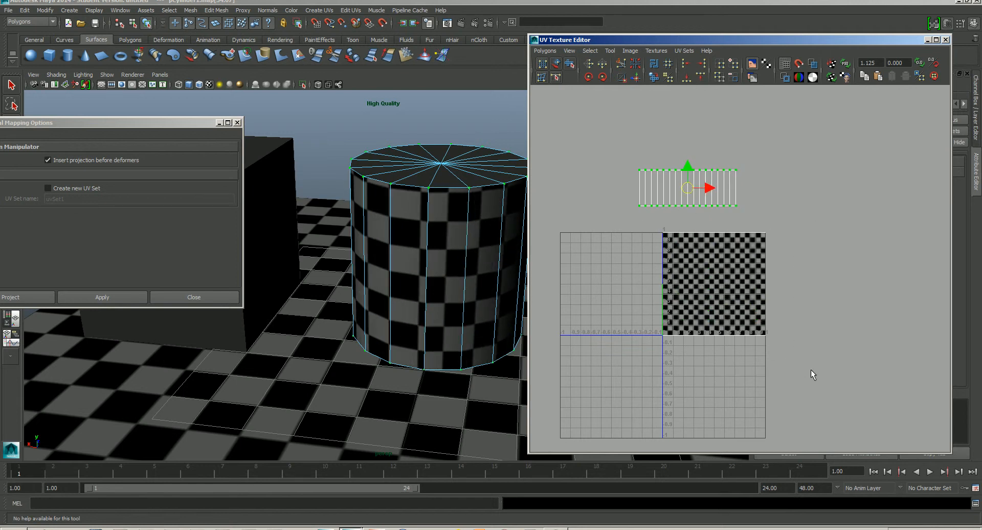
- Examine the cylinder's texture in the viewport
alt+drag(459, 303, 432, 286)
drag(644, 221, 821, 358)
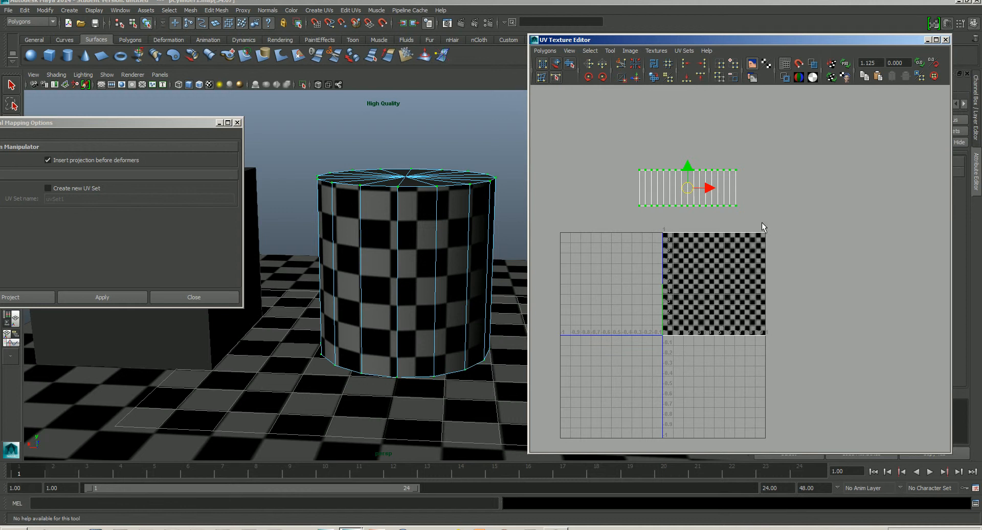
alt+drag(412, 214, 433, 239)
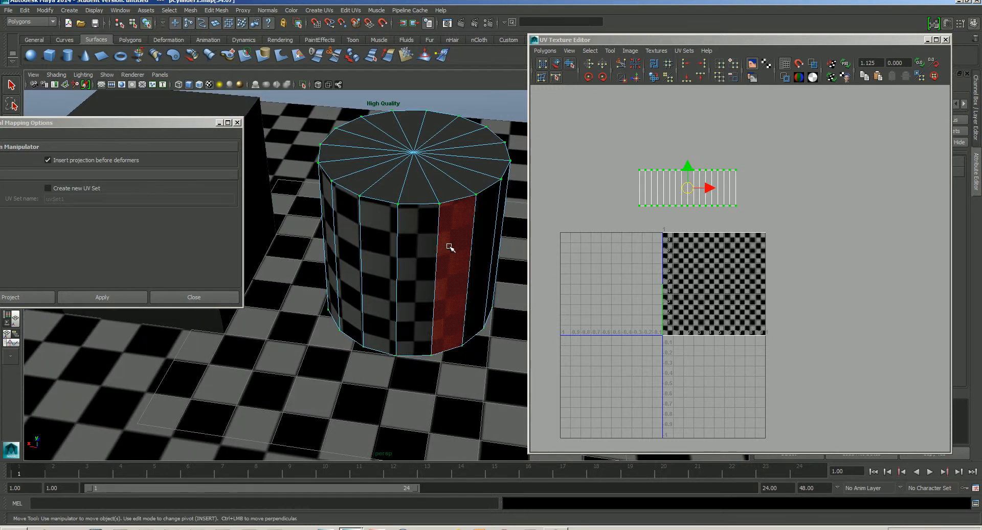
- Inspect the cylinder's checker texture on its side faces from several angles
alt+middle_drag(446, 242, 429, 273)
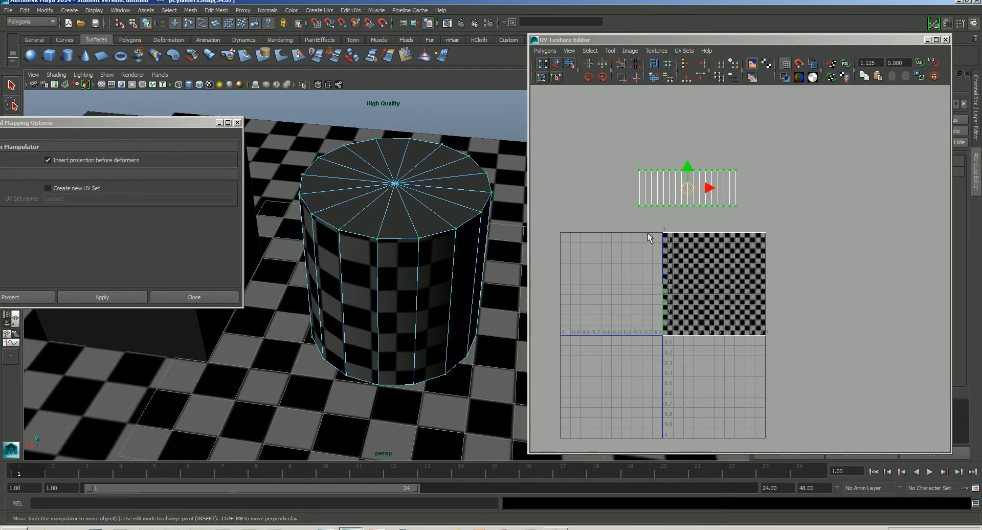
drag(648, 226, 766, 317)
alt+drag(434, 307, 436, 279)
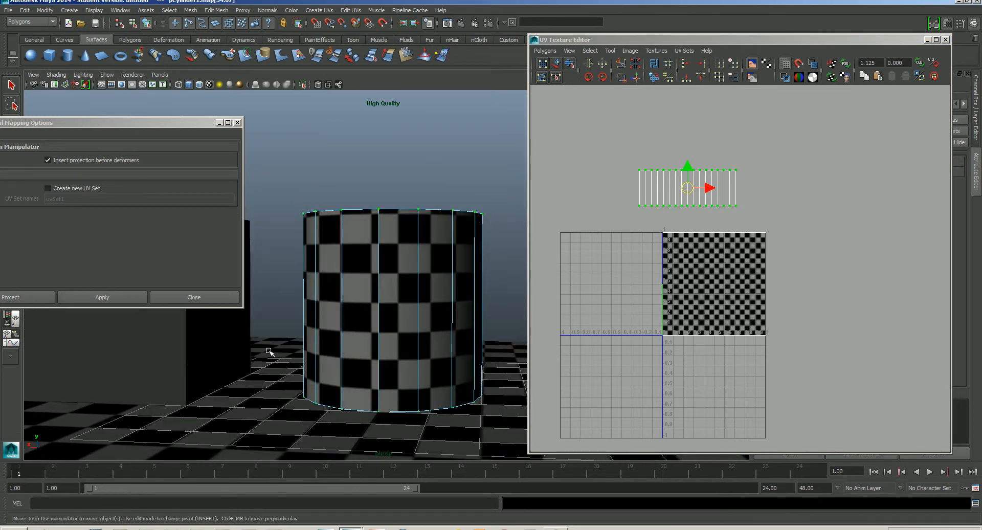
alt+drag(271, 352, 318, 399)
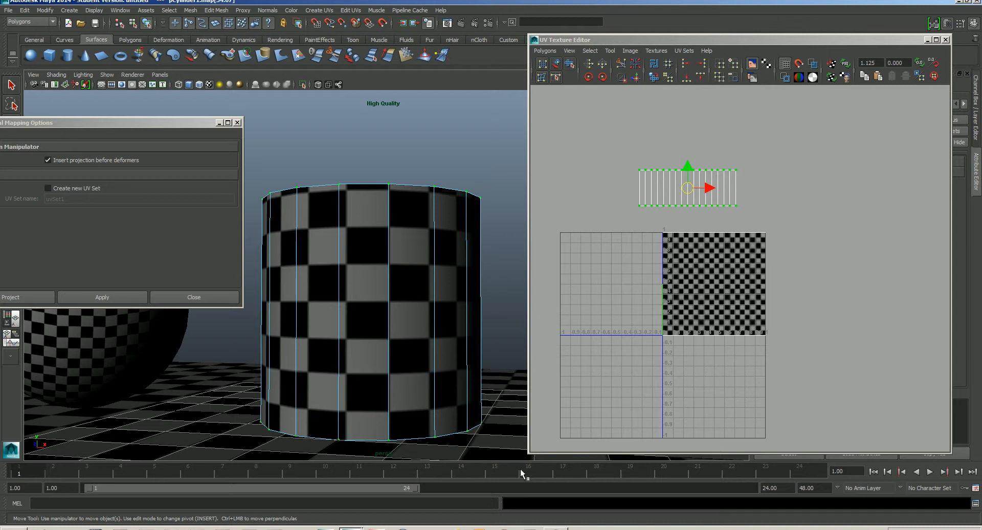
alt+middle_drag(486, 340, 464, 302)
alt+drag(464, 303, 443, 290)
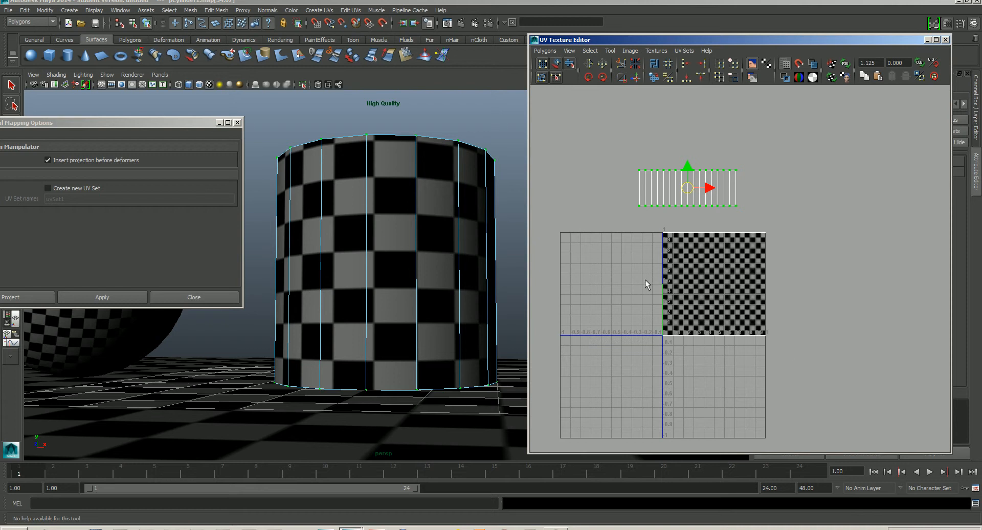
alt+drag(446, 226, 434, 247)
- Switch to face selection and select every face of the cylinder's top cap
right_click(403, 224)
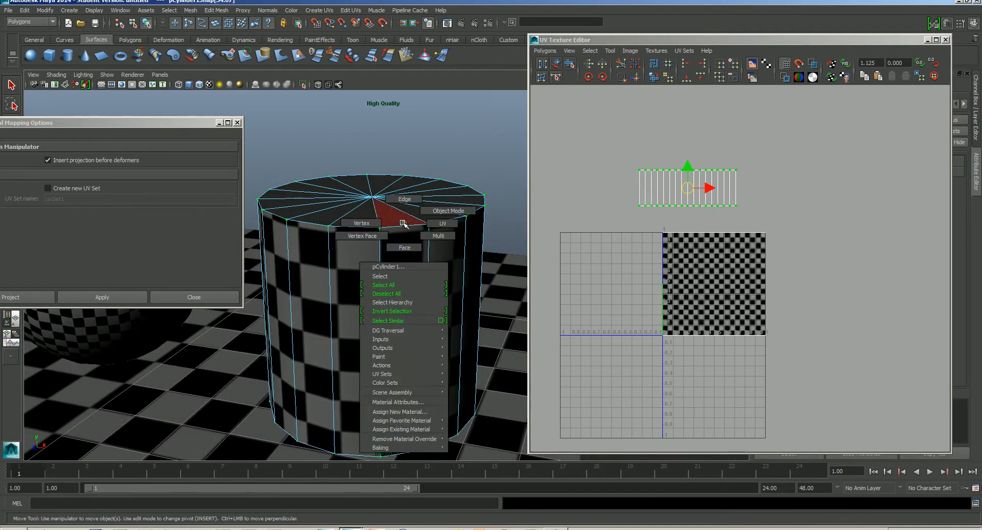
right_drag(403, 223, 405, 246)
key(q)
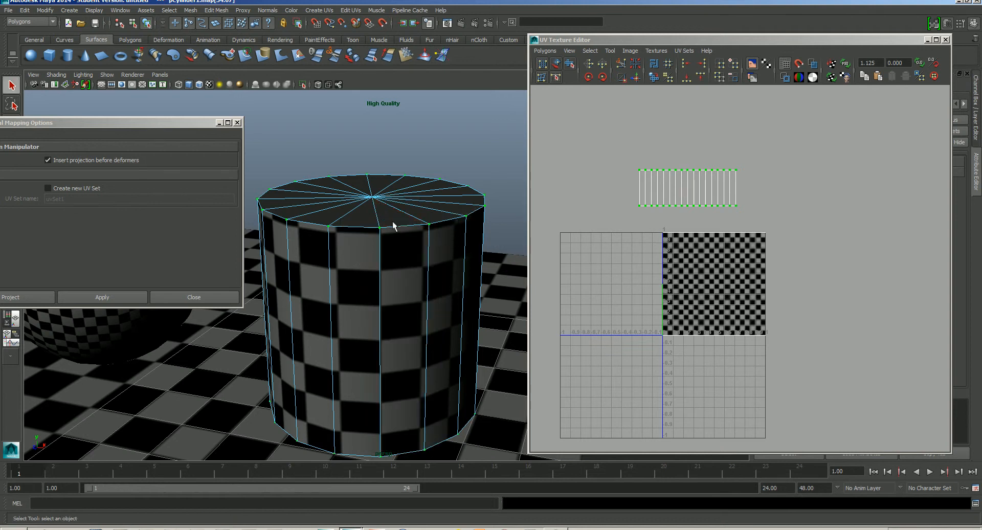
click(393, 221)
shift+click(358, 221)
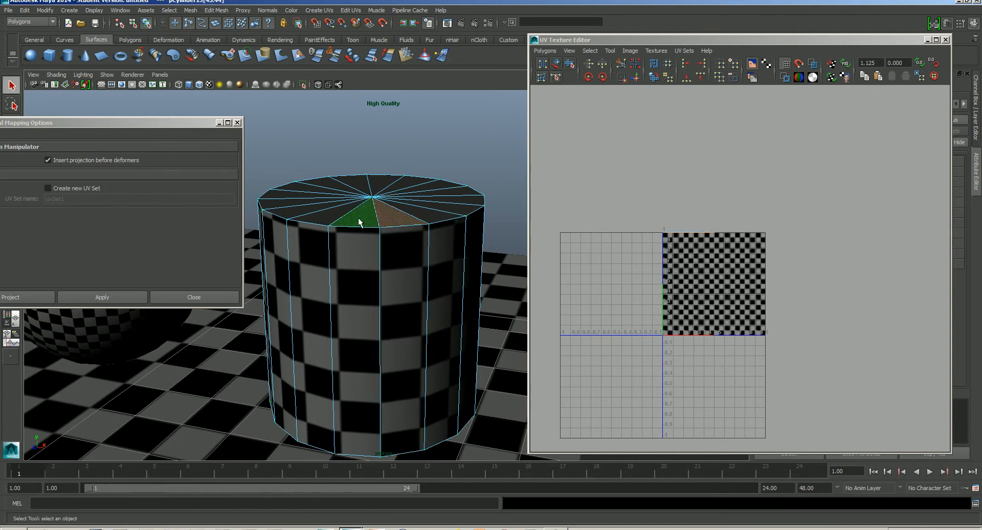
shift+click(307, 215)
shift+click(279, 209)
shift+click(274, 203)
shift+click(278, 195)
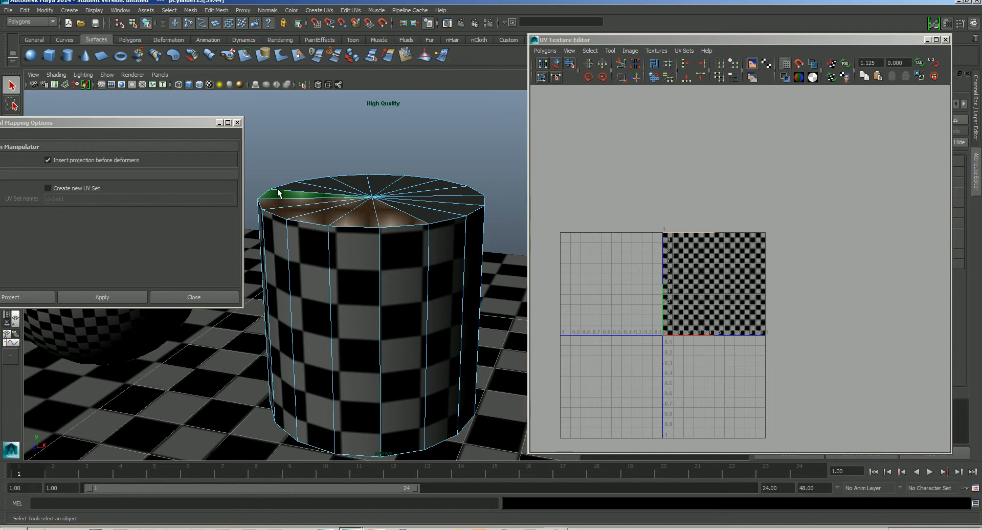
shift+click(301, 188)
shift+click(322, 183)
shift+click(343, 180)
shift+click(352, 181)
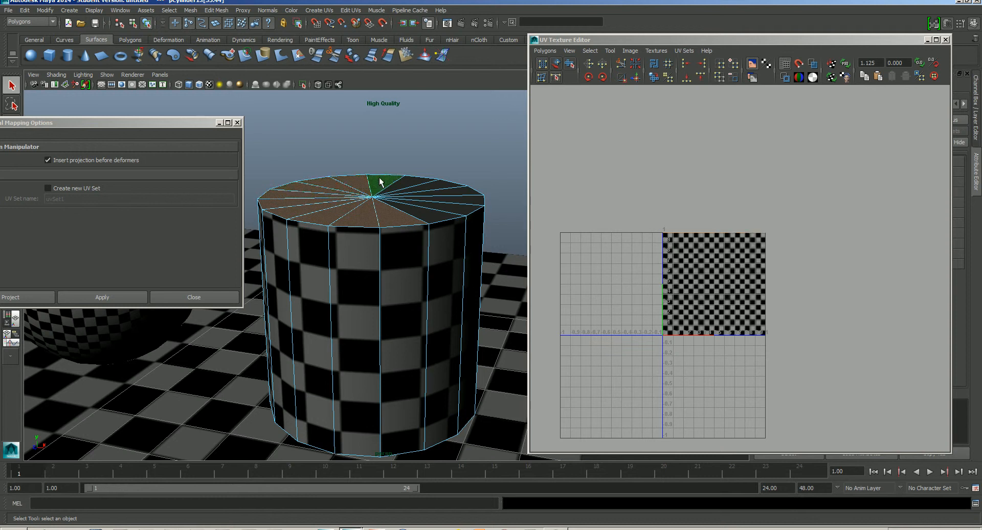
shift+click(384, 181)
shift+click(409, 182)
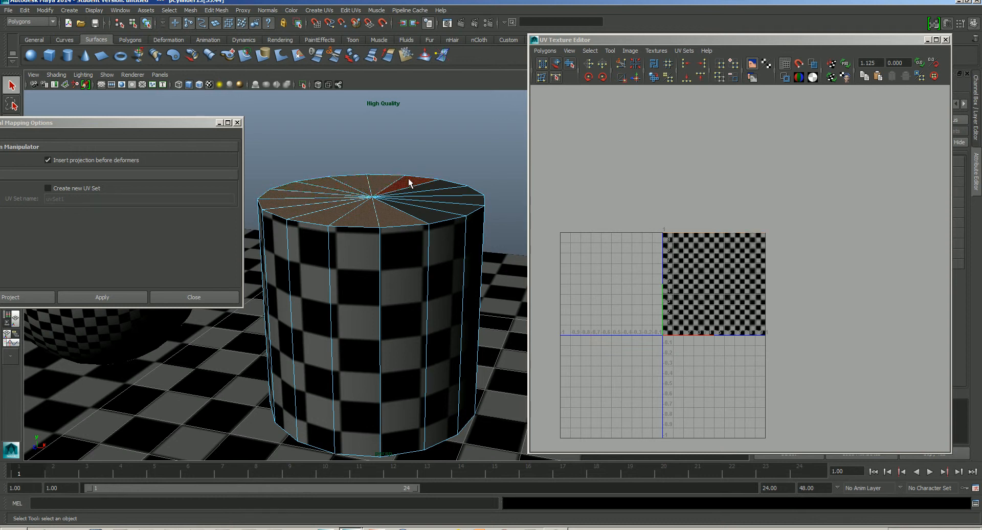
shift+click(425, 181)
shift+click(436, 186)
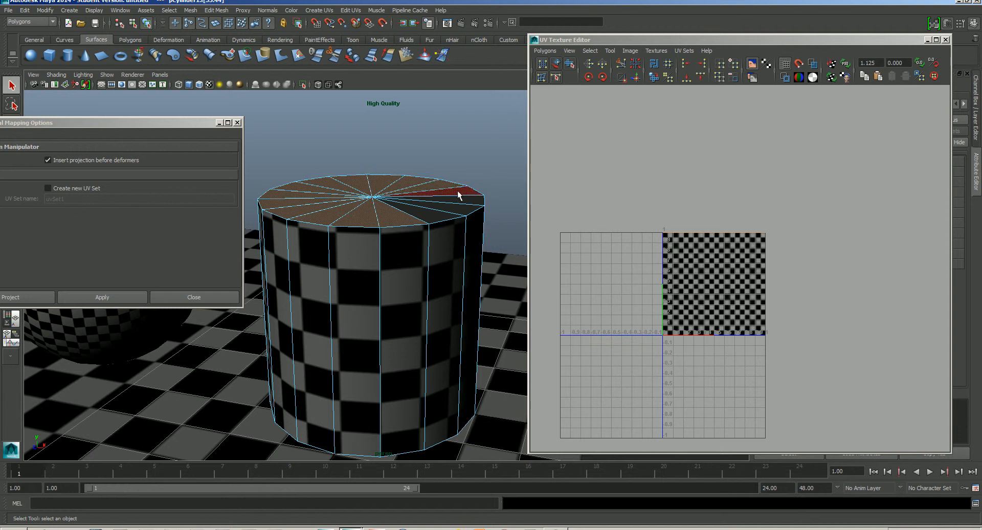
shift+click(458, 191)
shift+click(469, 198)
shift+click(467, 207)
shift+click(441, 216)
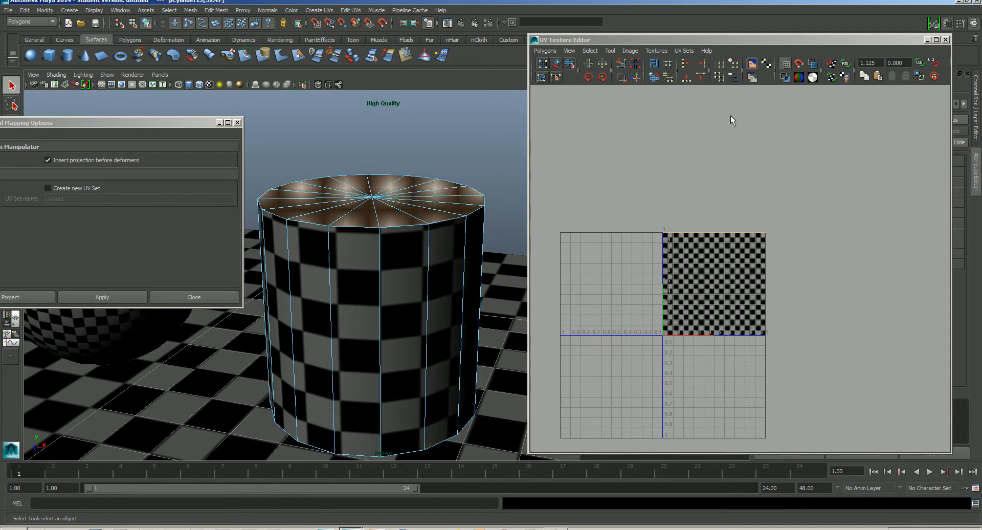
- Apply a Y-axis planar mapping to the top cap faces and move its UVs above the tile's left side
click(238, 122)
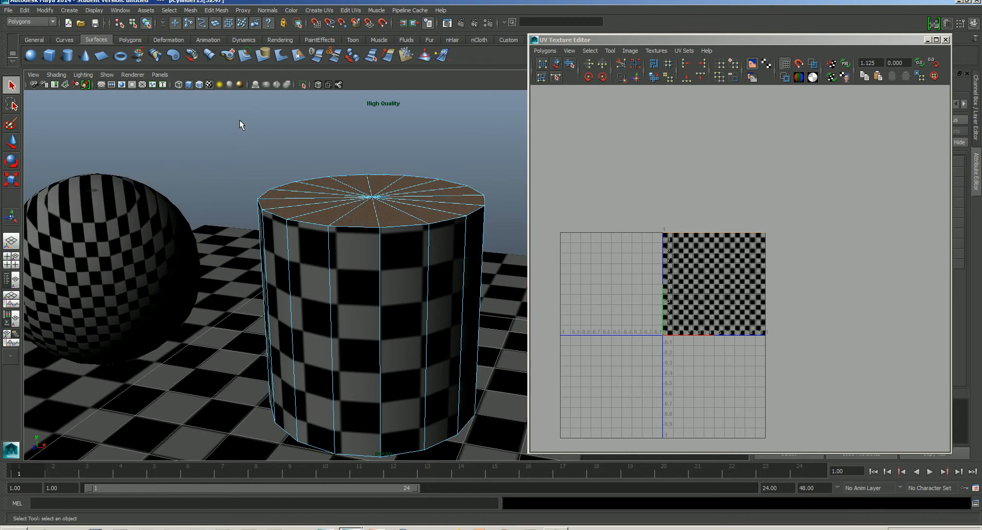
click(320, 11)
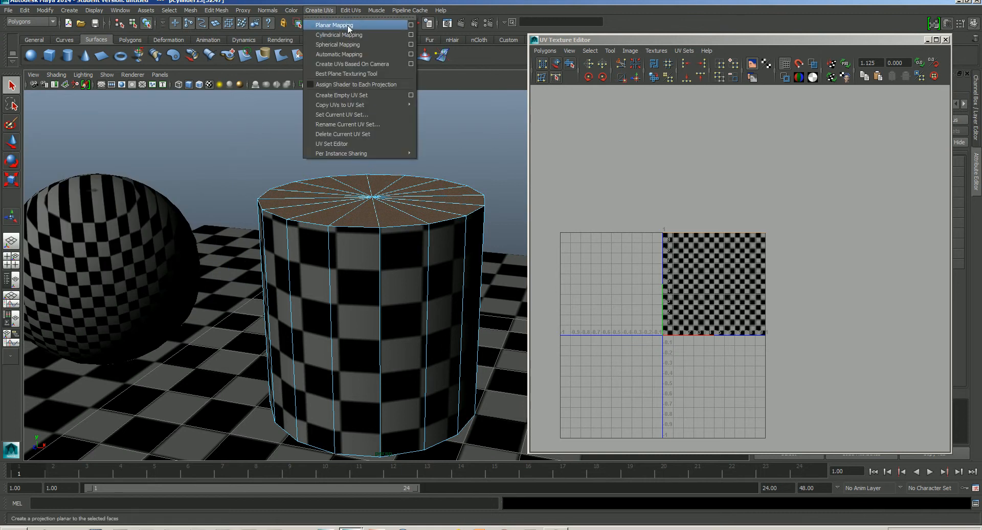
click(410, 24)
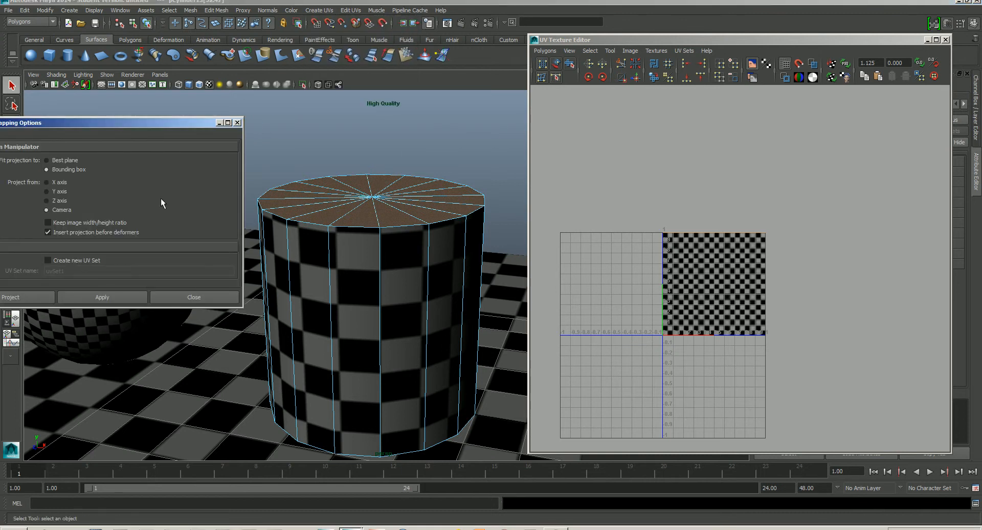
click(115, 298)
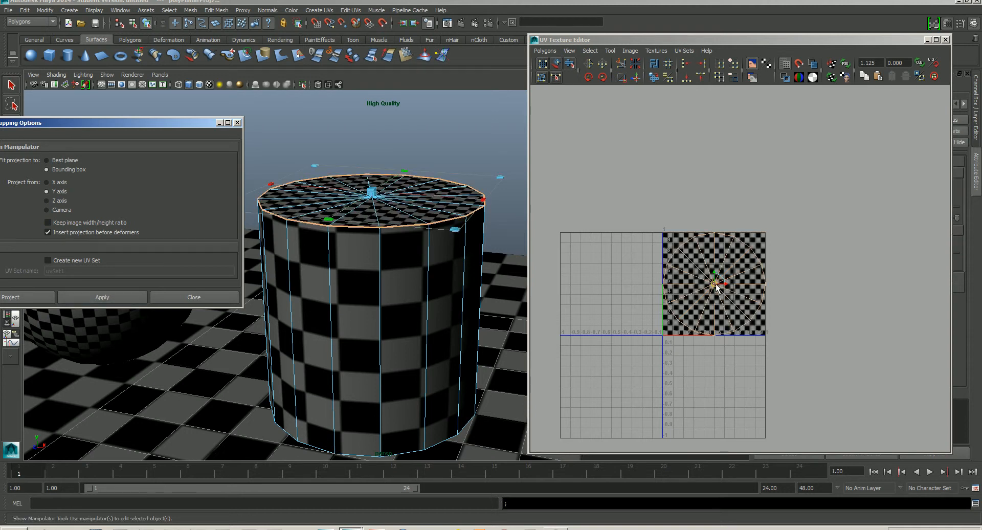
drag(715, 287, 616, 163)
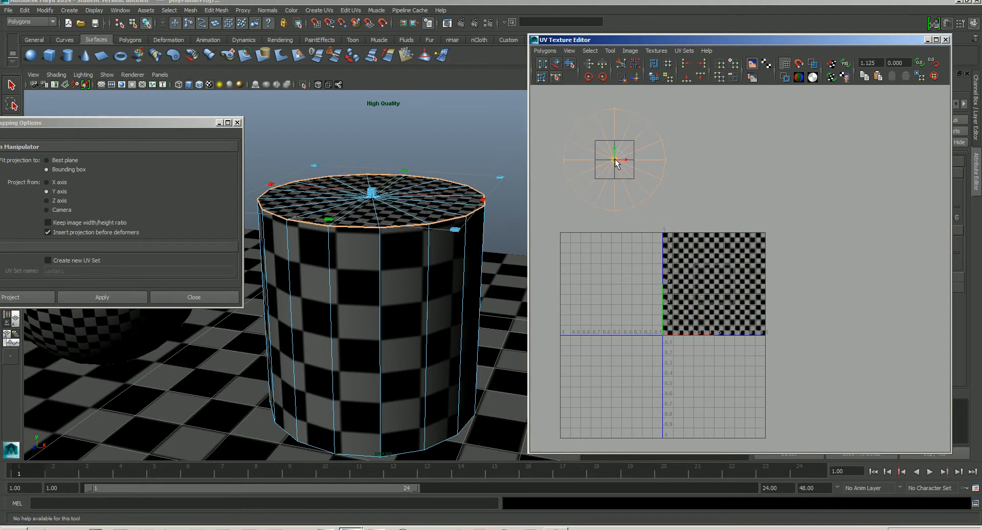
- Apply a Y-axis planar mapping to the bottom cap faces and move its UVs above the tile's right side
alt+drag(446, 324, 437, 278)
mouse_move(387, 251)
mouse_down()
mouse_move(351, 263)
mouse_move(309, 301)
mouse_move(314, 323)
mouse_move(331, 334)
mouse_move(390, 330)
mouse_move(384, 348)
mouse_move(463, 342)
mouse_move(476, 322)
mouse_move(468, 276)
mouse_move(417, 224)
mouse_move(415, 268)
mouse_up()
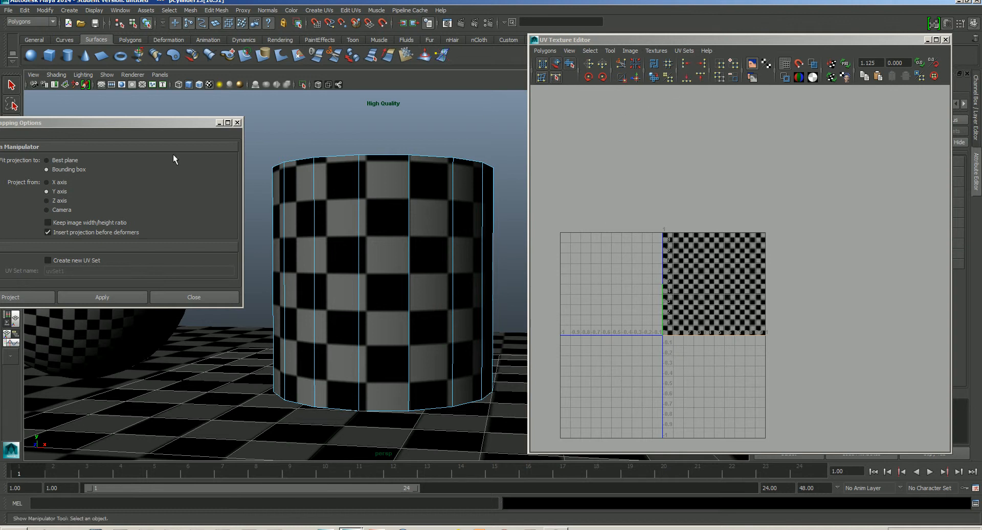
drag(164, 123, 179, 121)
click(135, 295)
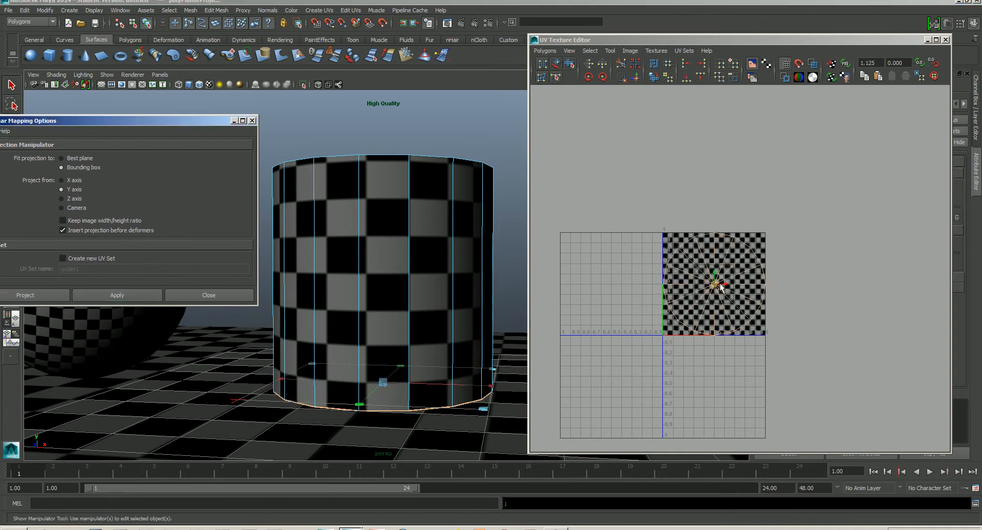
drag(715, 285, 784, 162)
- Close the Planar Mapping options
alt+drag(421, 279, 415, 293)
right_drag(784, 203, 826, 208)
right_click(801, 210)
drag(809, 215, 740, 188)
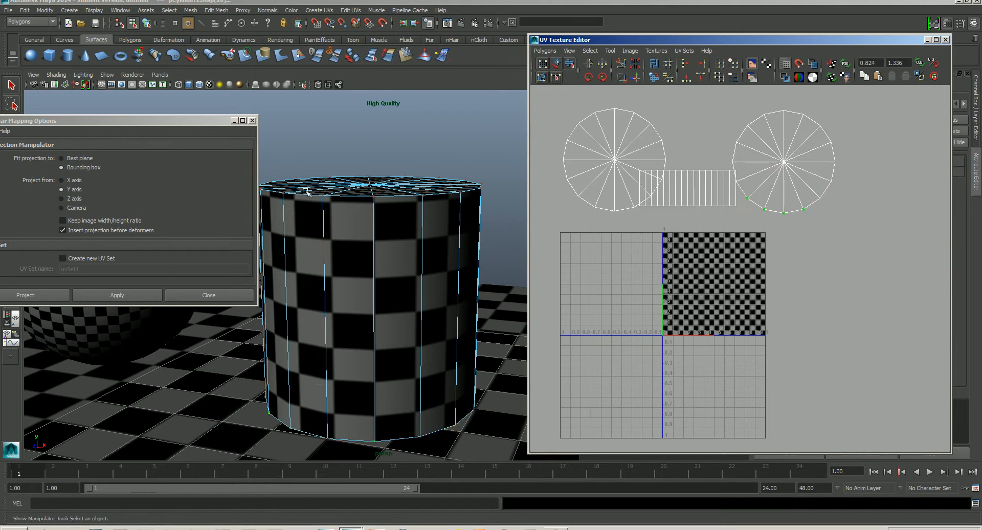
click(253, 121)
- Select the cylinder's side UV shell and move it to the right of the 0–1 tile
alt+right_drag(737, 235, 711, 210)
alt+middle_drag(711, 220, 707, 266)
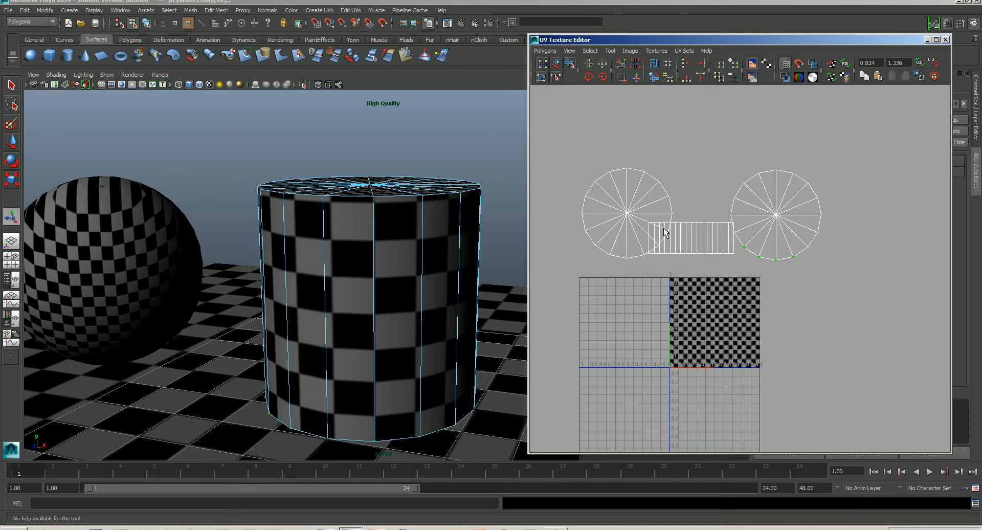
drag(731, 259, 731, 260)
right_drag(724, 252, 753, 247)
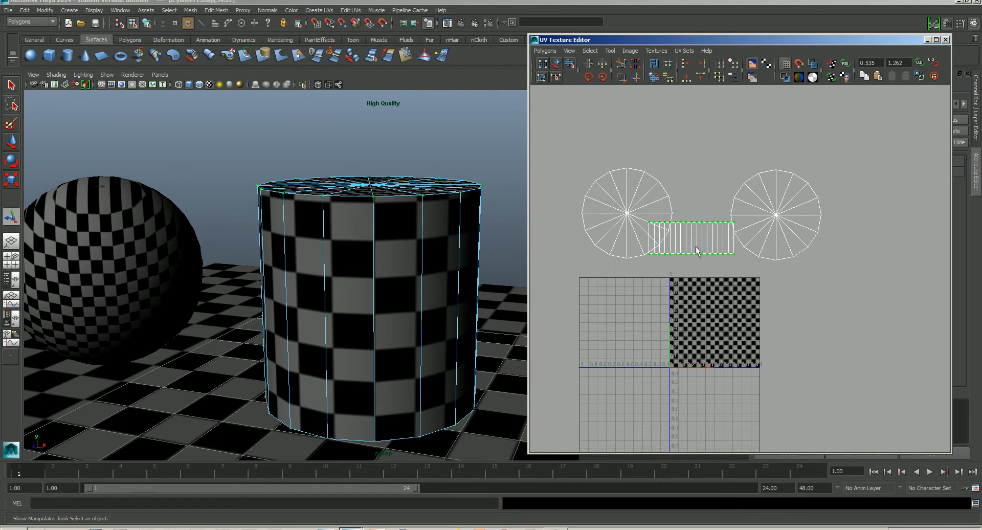
key(w)
drag(696, 246, 810, 305)
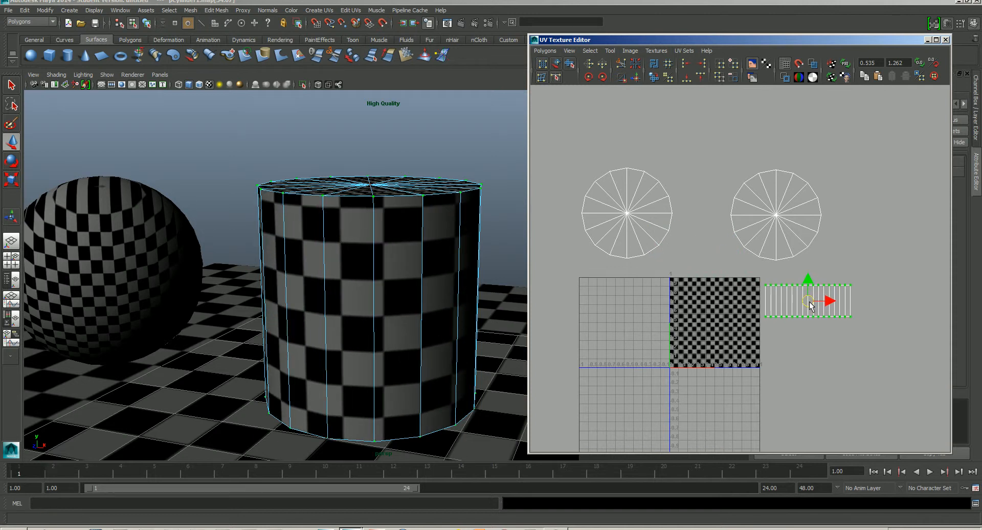
- Select both cap UV shells, scale them down and move them toward the side shell
drag(860, 156, 849, 164)
drag(572, 265, 567, 262)
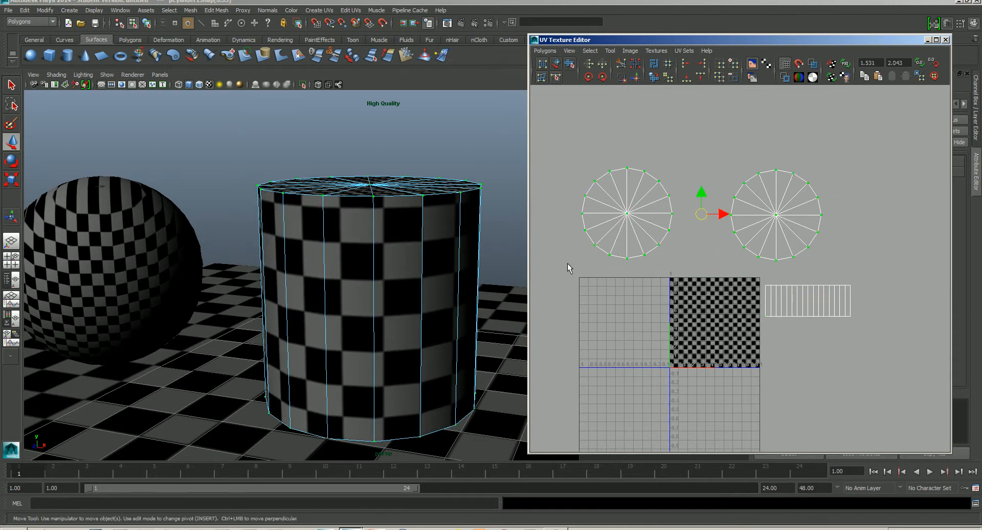
key(r)
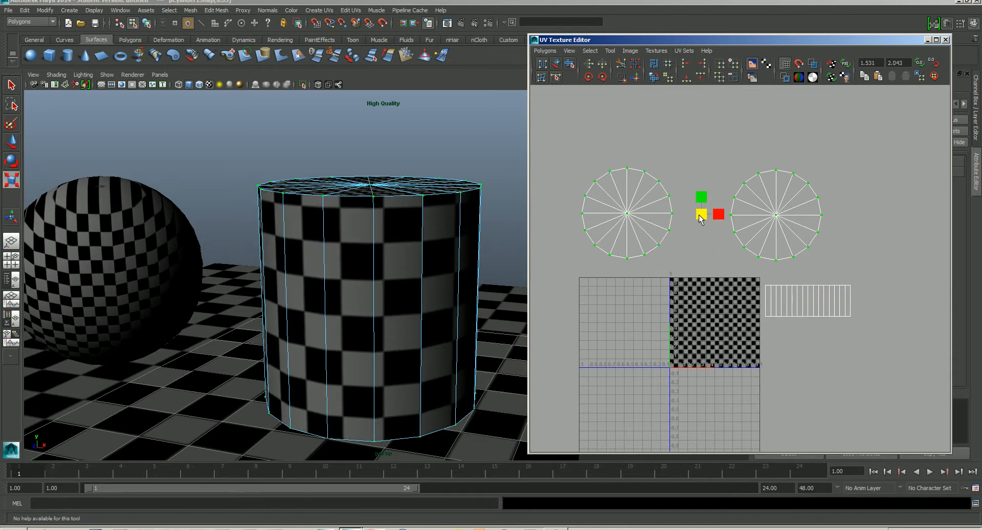
drag(700, 215, 806, 264)
key(w)
alt+middle_drag(806, 277, 725, 254)
- Rescale the two cap UV shells
scroll(725, 254, up, 4)
scroll(725, 255, up, 5)
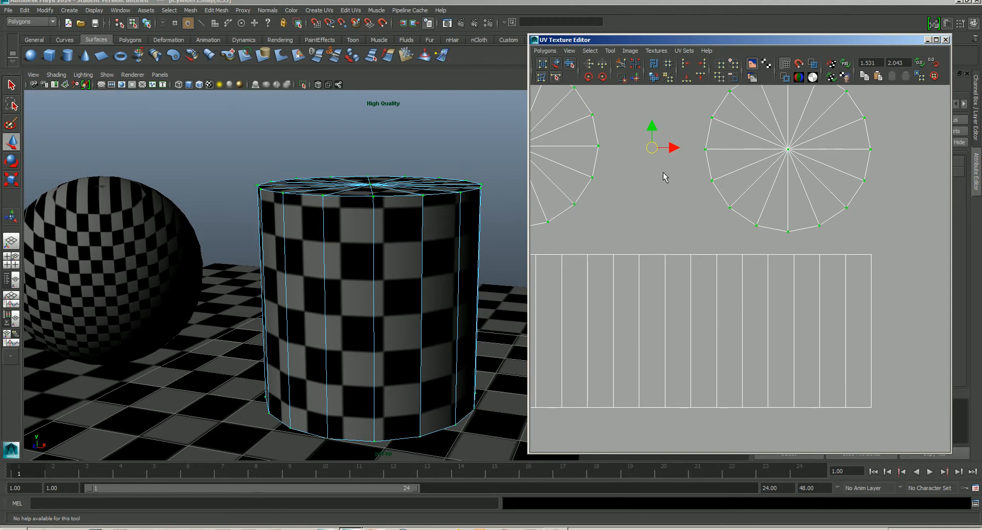
key(r)
drag(653, 152, 668, 172)
key(w)
scroll(685, 271, down, 3)
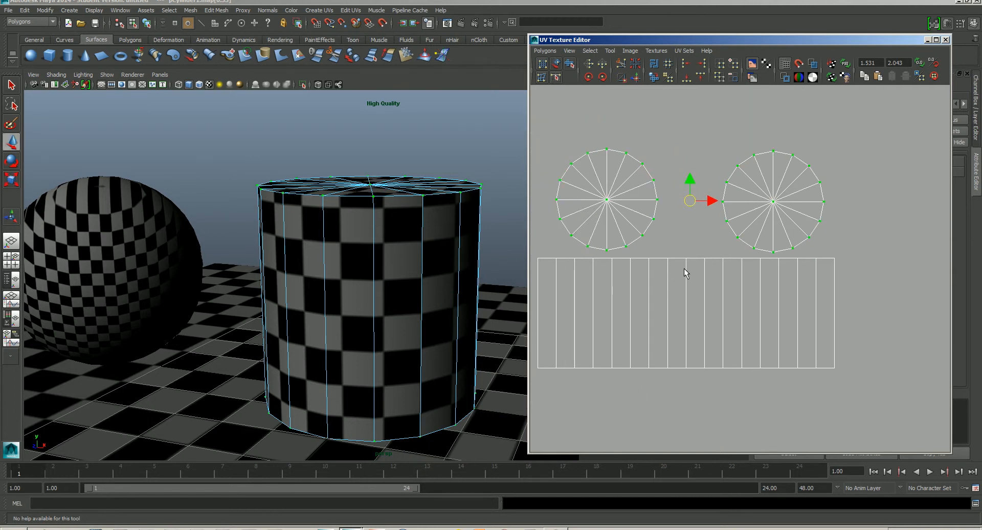
- Move the right cap shell closer to the left cap shell
drag(716, 244, 697, 255)
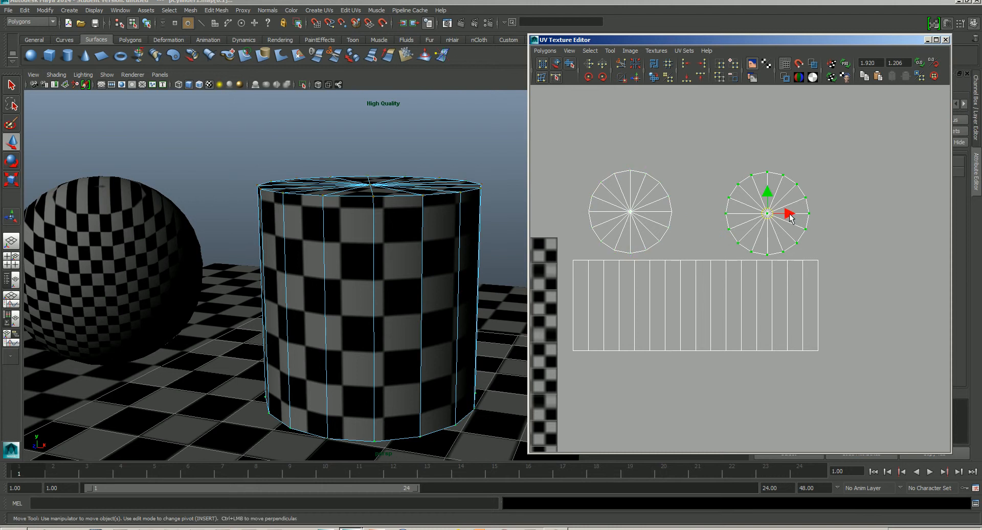
drag(790, 216, 755, 219)
click(823, 205)
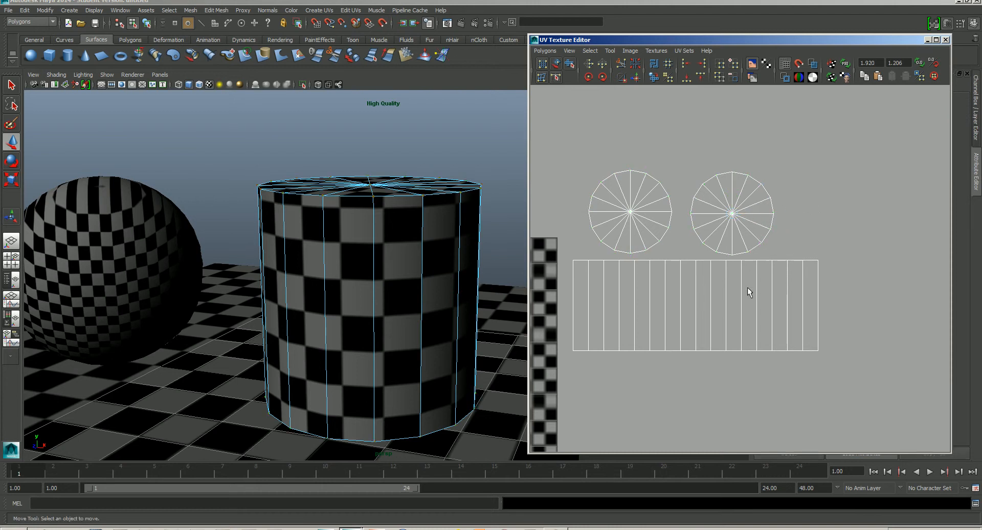
- Select all of the cylinder's UV shells, move them into the 0–1 tile and scale them to fit inside it
alt+right_drag(748, 292, 690, 174)
drag(644, 212, 834, 345)
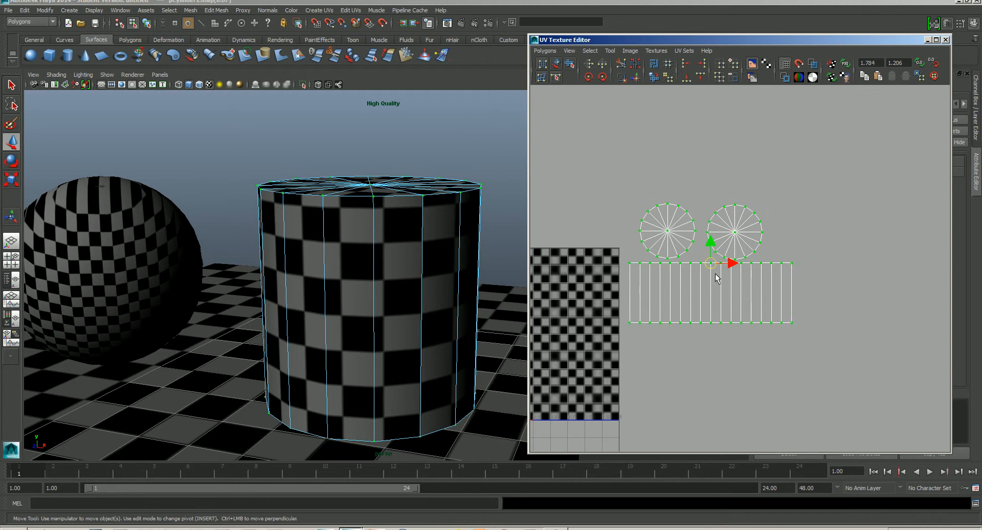
drag(717, 274, 630, 327)
alt+middle_drag(631, 327, 768, 267)
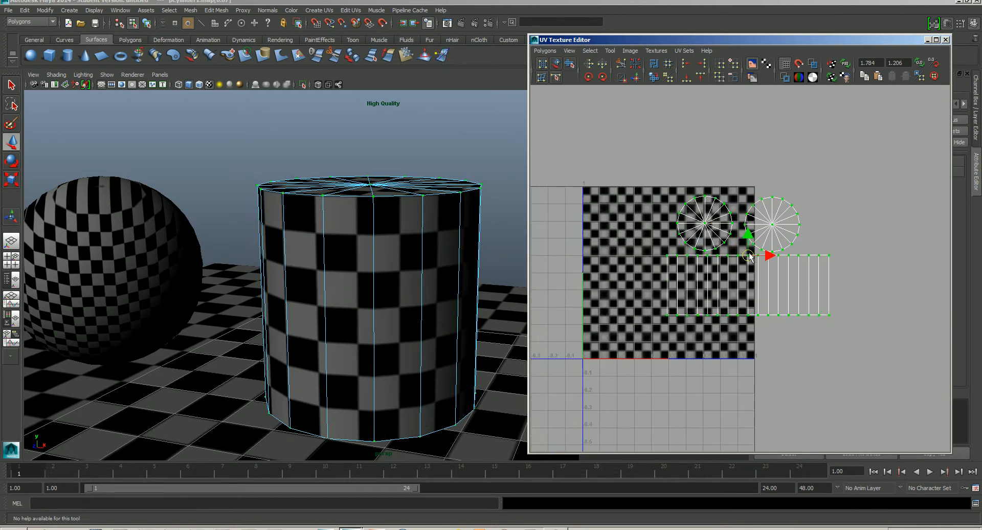
drag(751, 258, 670, 275)
key(r)
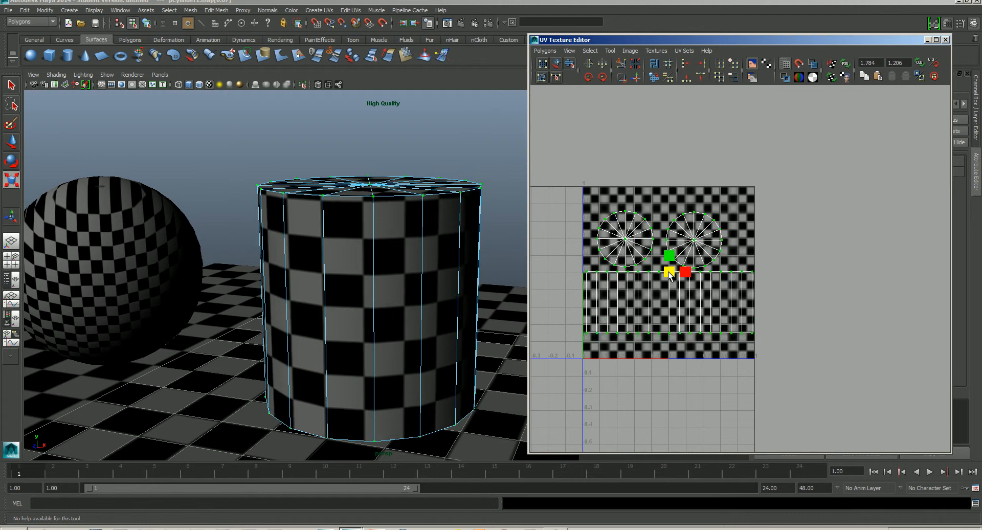
click(787, 296)
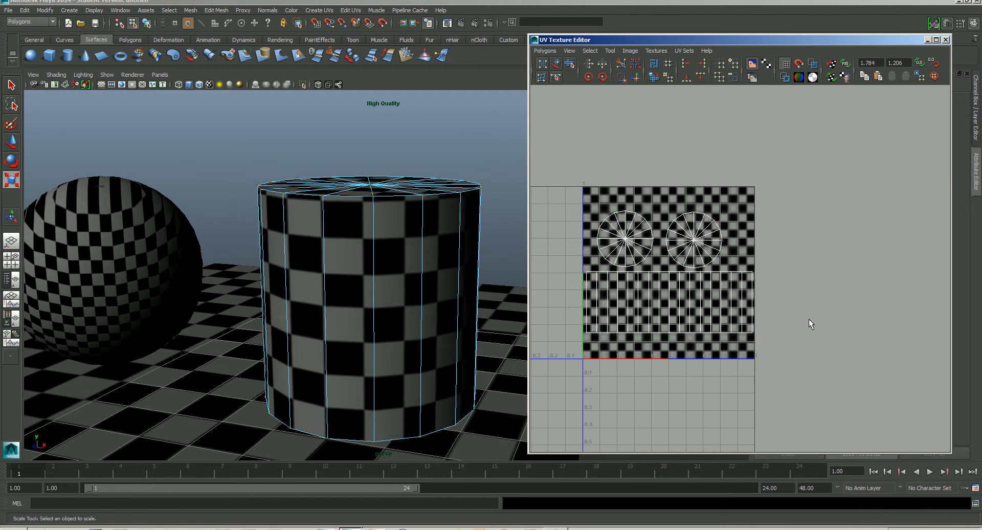
alt+right_drag(751, 309, 731, 288)
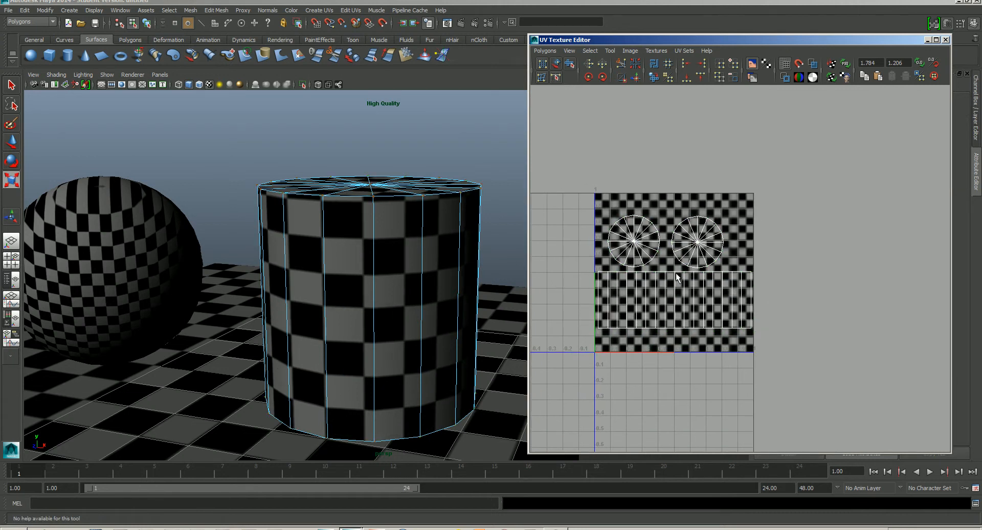
- Check the cylinder's mapped caps and sides in the viewport
alt+drag(437, 292, 417, 296)
alt+right_drag(416, 296, 399, 218)
alt+drag(399, 217, 392, 267)
drag(849, 42, 740, 43)
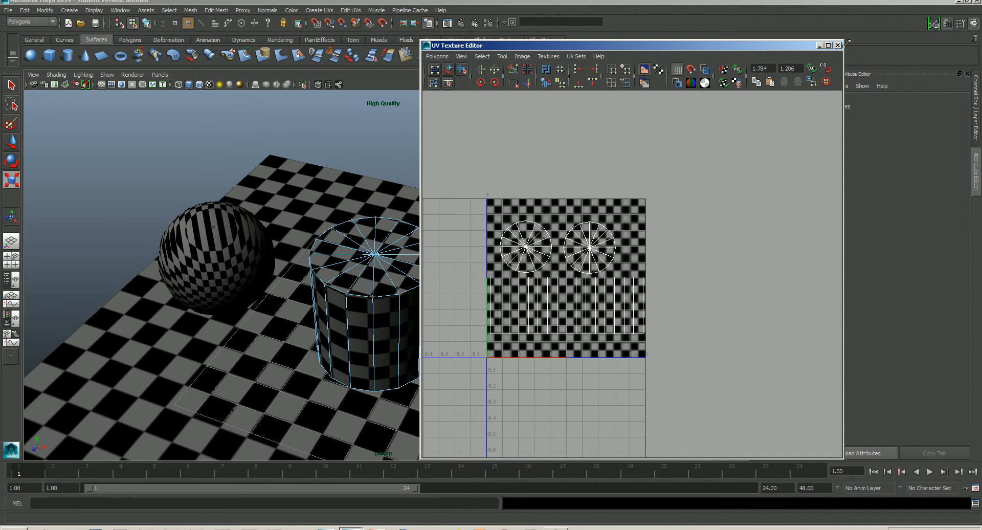
- Select the sphere and apply a Spherical Mapping projection to it with default options
click(838, 39)
click(215, 235)
alt+drag(215, 235, 444, 285)
alt+middle_drag(444, 285, 408, 283)
right_drag(423, 250, 468, 242)
alt+drag(437, 264, 439, 266)
alt+drag(491, 205, 436, 238)
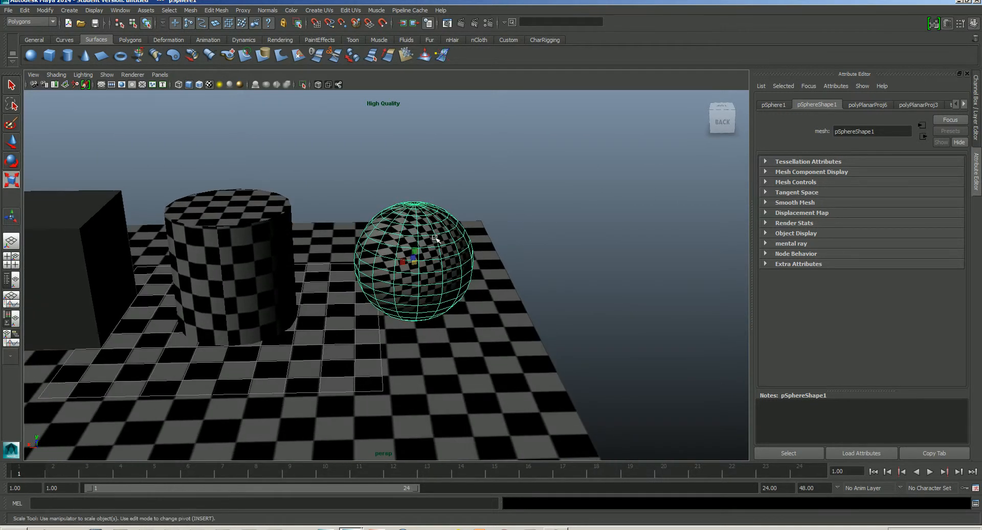
click(321, 11)
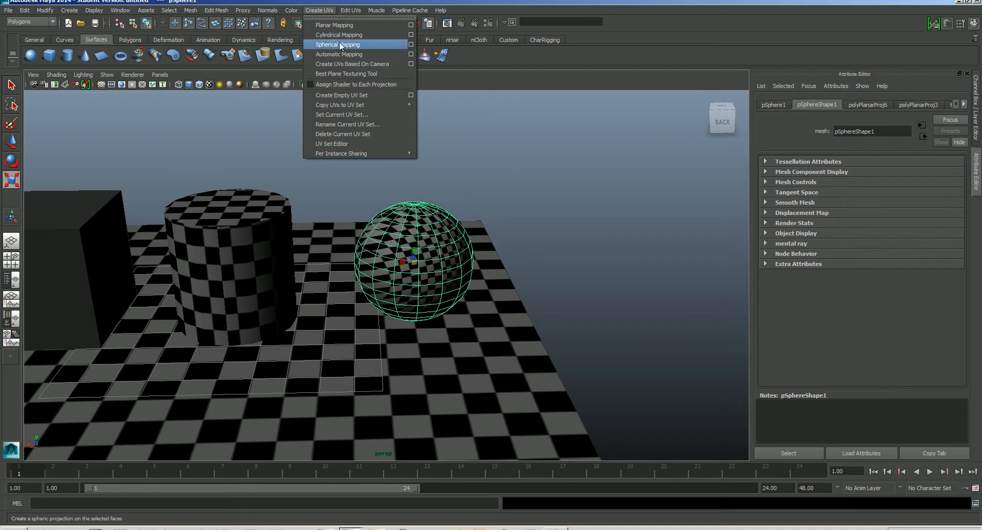
click(410, 45)
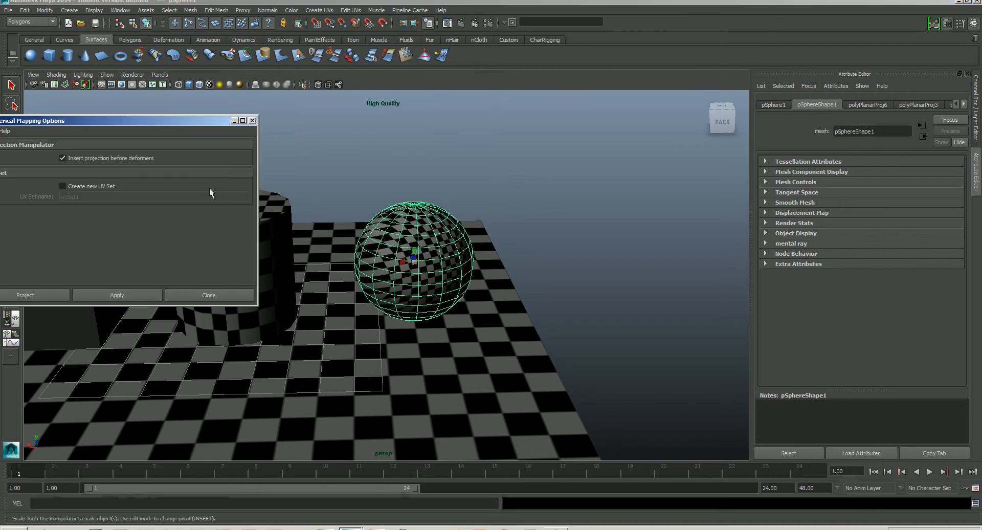
drag(149, 129, 690, 143)
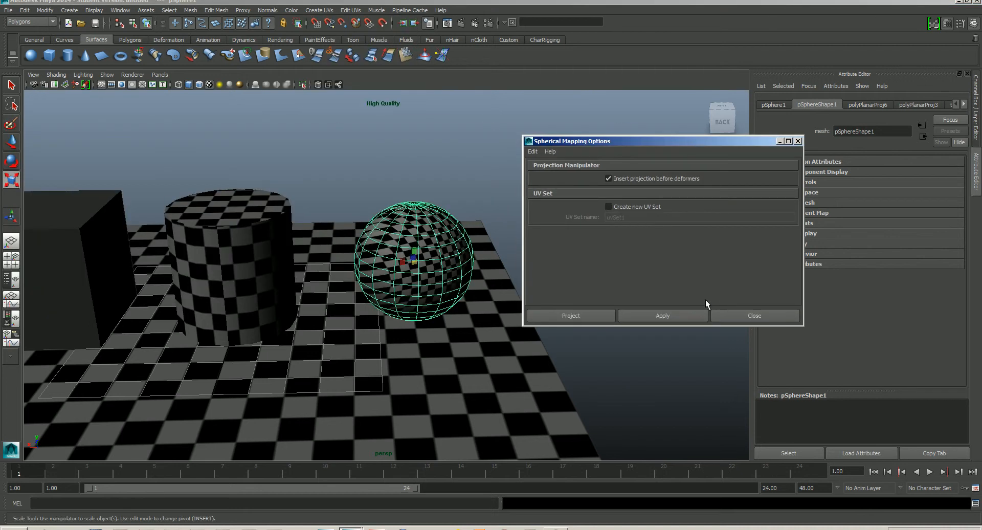
click(637, 311)
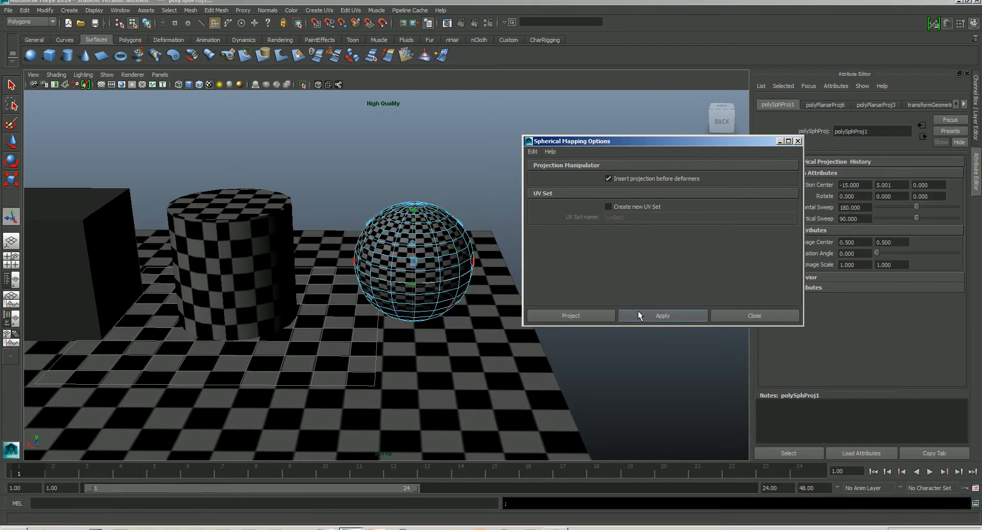
- Open the UV Texture Editor for the sphere
mouse_move(514, 315)
alt+mouse_down()
mouse_move(484, 316)
mouse_move(499, 312)
alt+mouse_up()
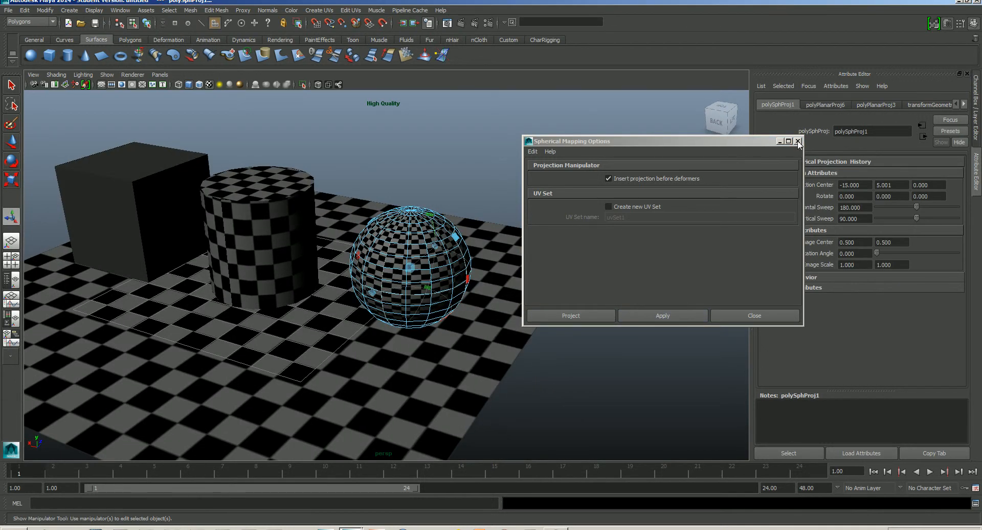
click(351, 10)
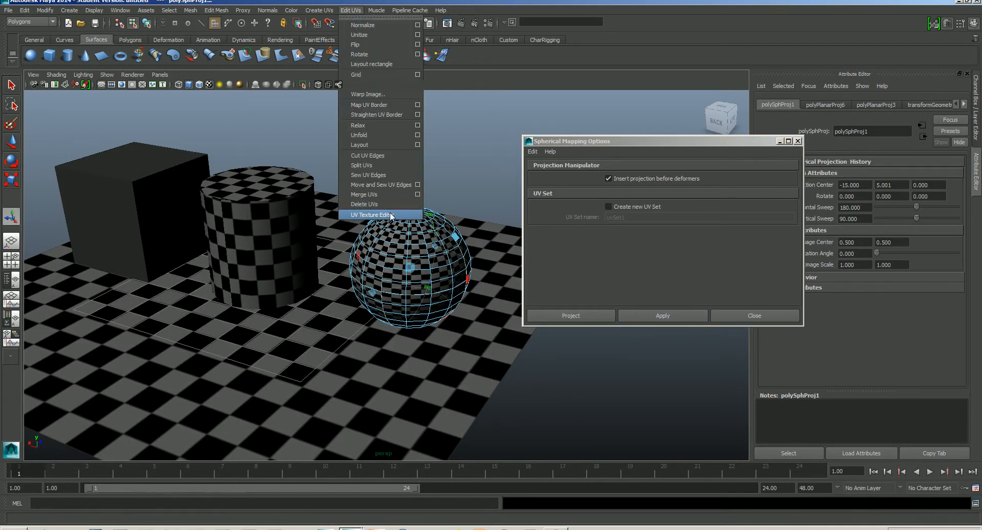
click(392, 216)
- Rotate the spherical projection and widen its horizontal and vertical sweep with the projection manipulator
alt+middle_drag(380, 264, 271, 272)
alt+right_drag(245, 273, 284, 275)
alt+middle_drag(284, 275, 269, 288)
alt+middle_drag(709, 312, 707, 294)
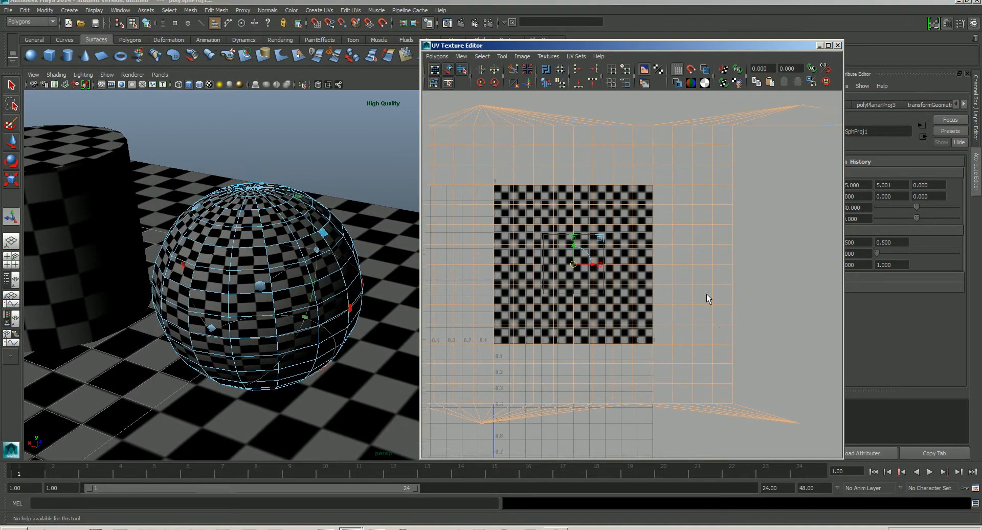
alt+right_drag(707, 293, 631, 281)
alt+middle_drag(632, 285, 594, 312)
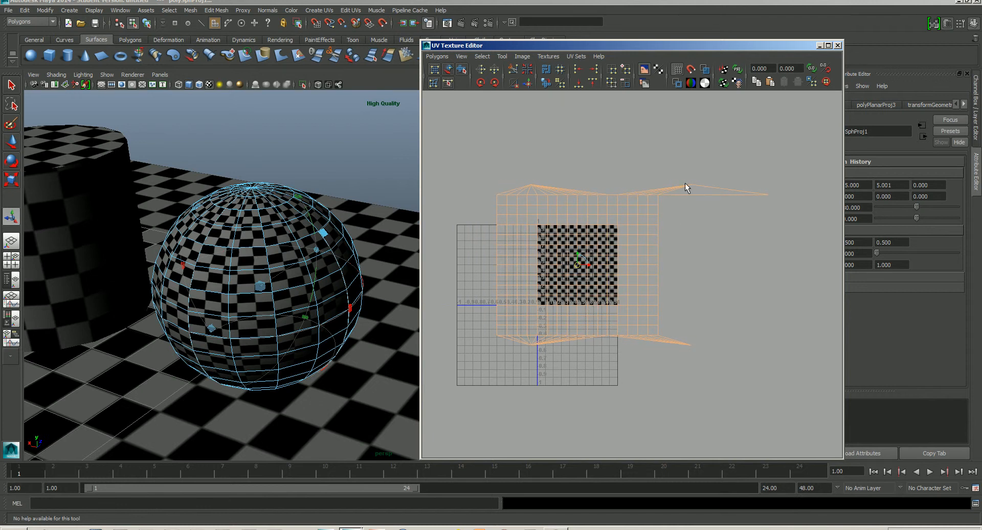
alt+right_drag(295, 293, 328, 340)
alt+middle_drag(305, 331, 325, 311)
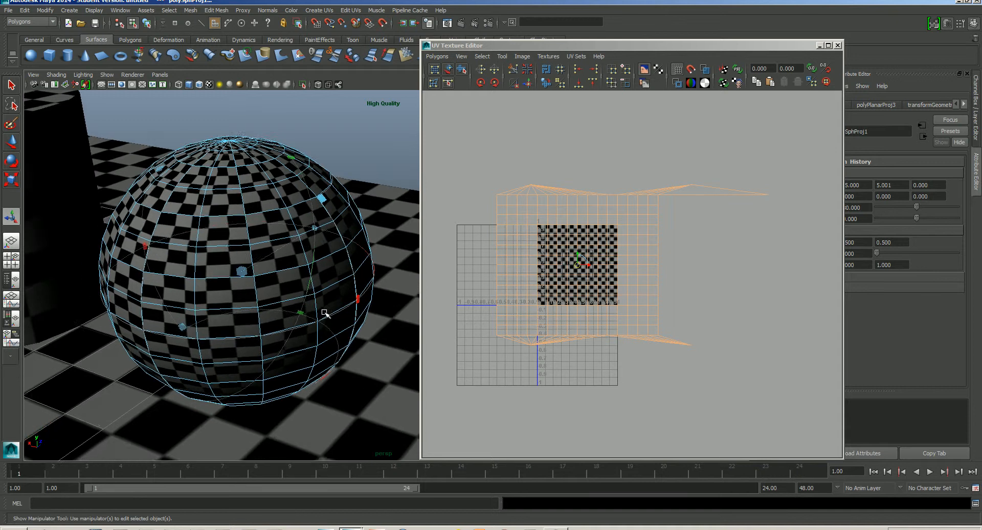
alt+drag(326, 313, 255, 252)
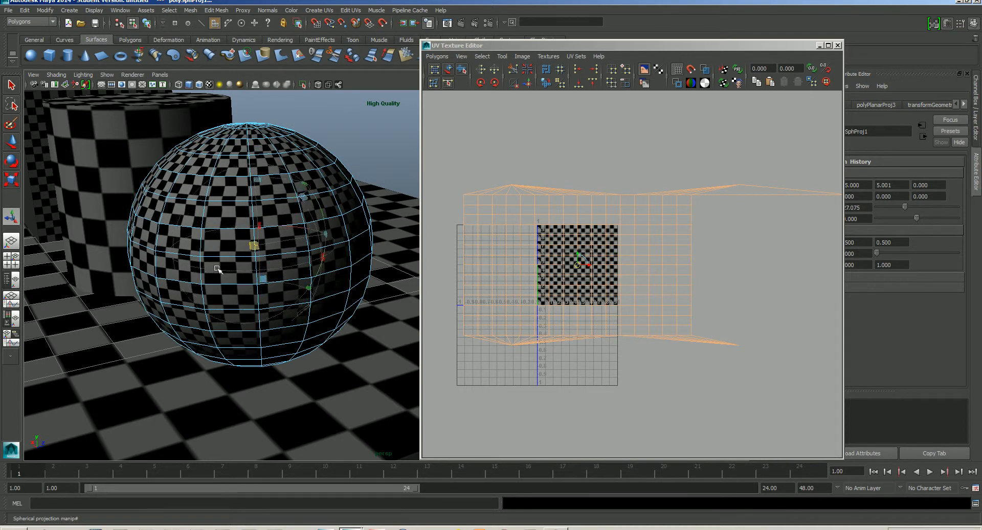
alt+drag(315, 279, 269, 255)
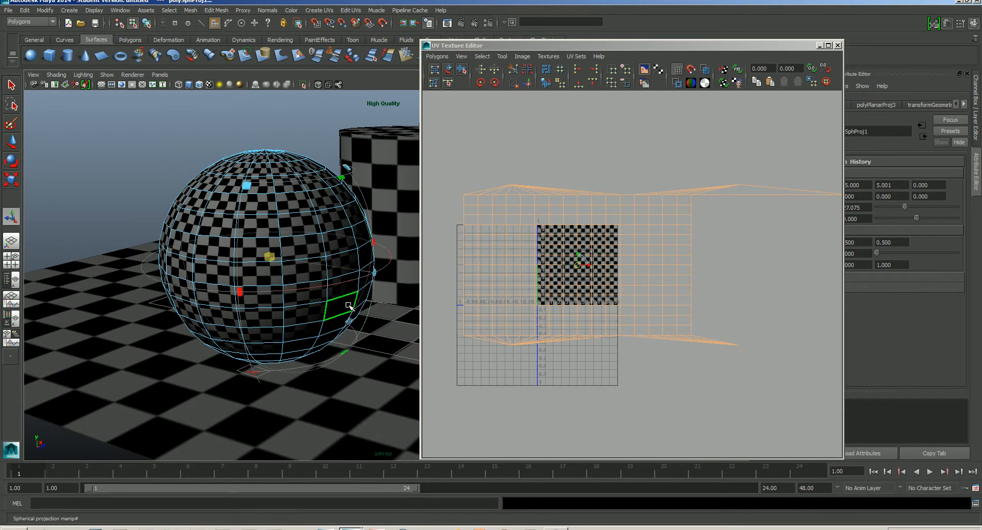
drag(377, 277, 209, 281)
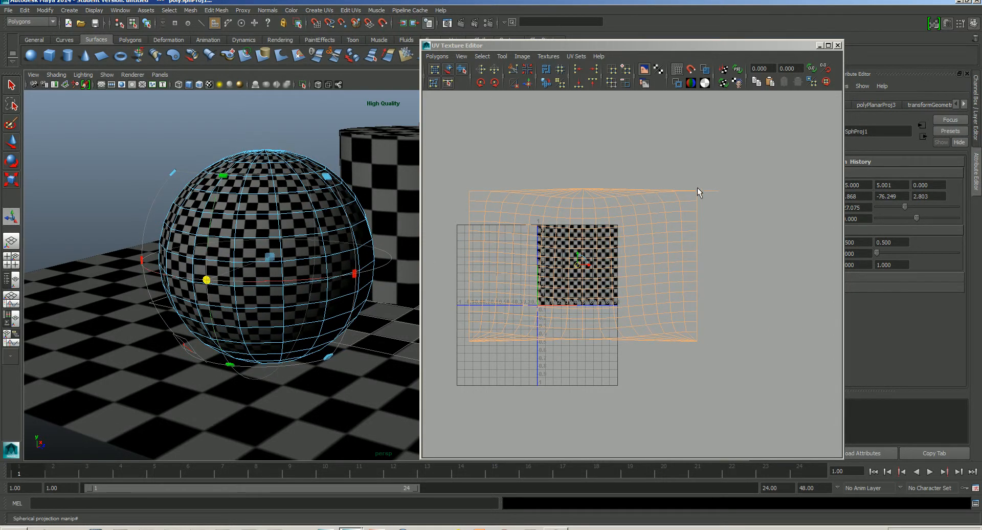
alt+drag(274, 283, 153, 203)
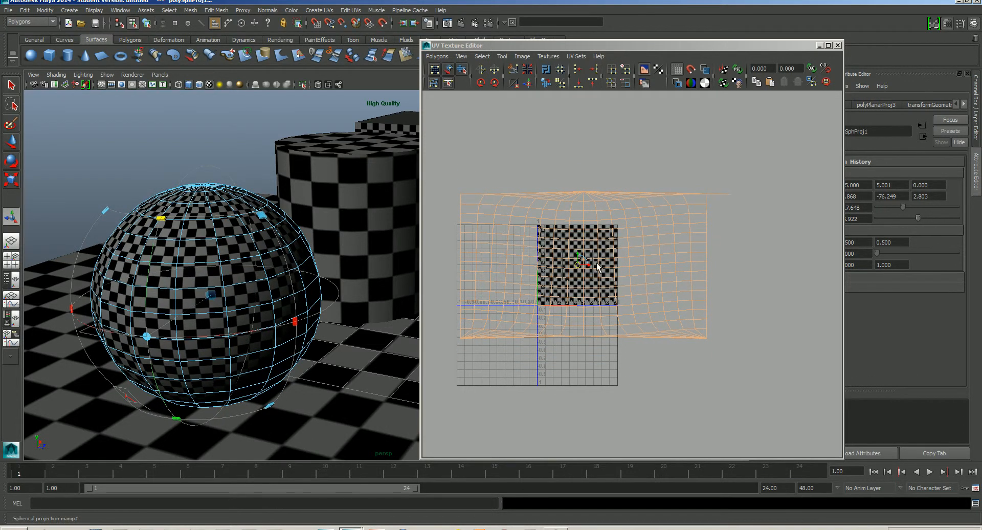
- Select all of the sphere's UVs and scale them down to fit inside the 0–1 tile
key(w)
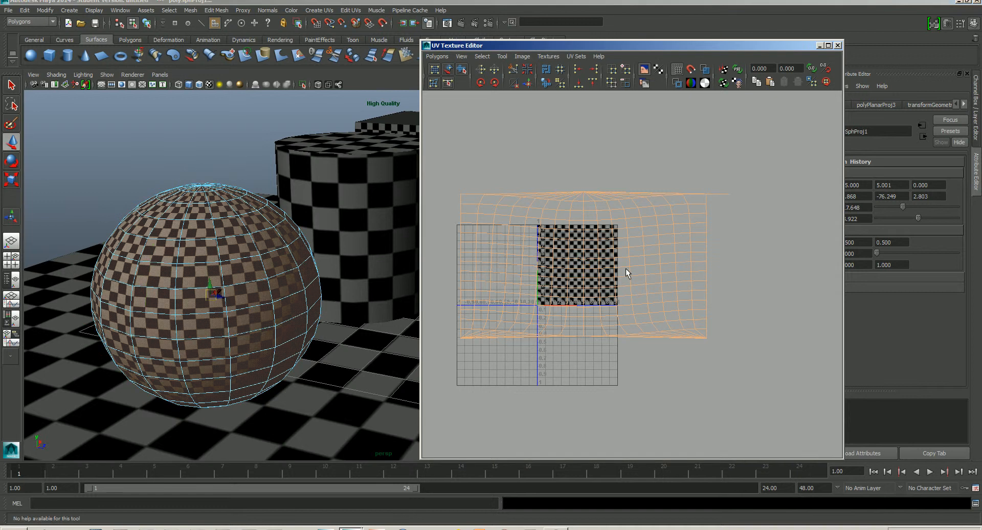
right_drag(625, 268, 663, 290)
alt+middle_drag(664, 290, 699, 264)
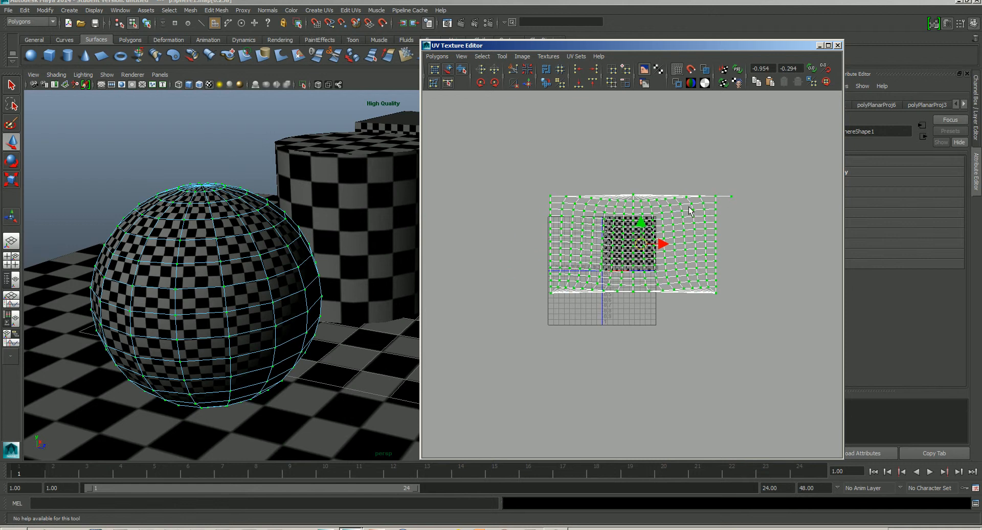
key(r)
drag(644, 246, 634, 250)
key(w)
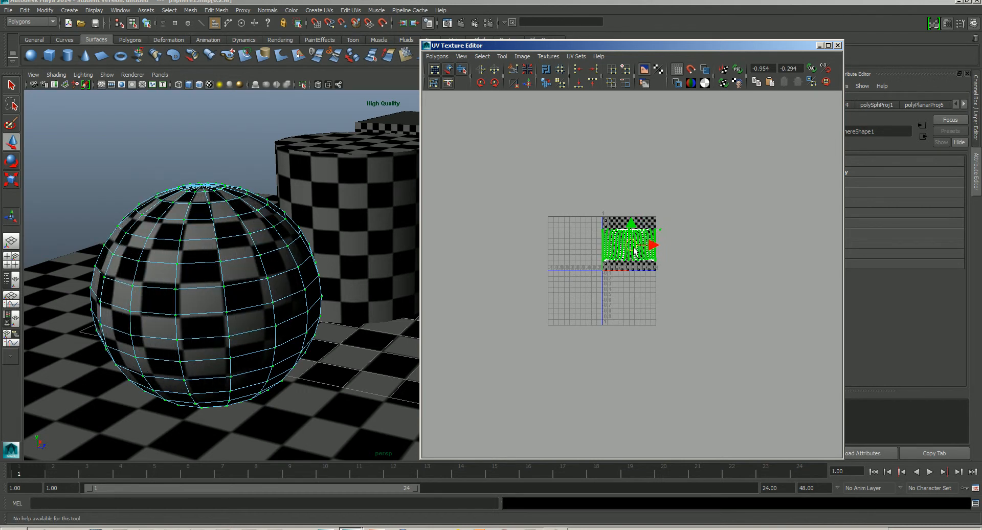
- Move the stray UV at the shell's top right corner back onto the shell's edge, then close the editor and mapping options
scroll(634, 251, up, 6)
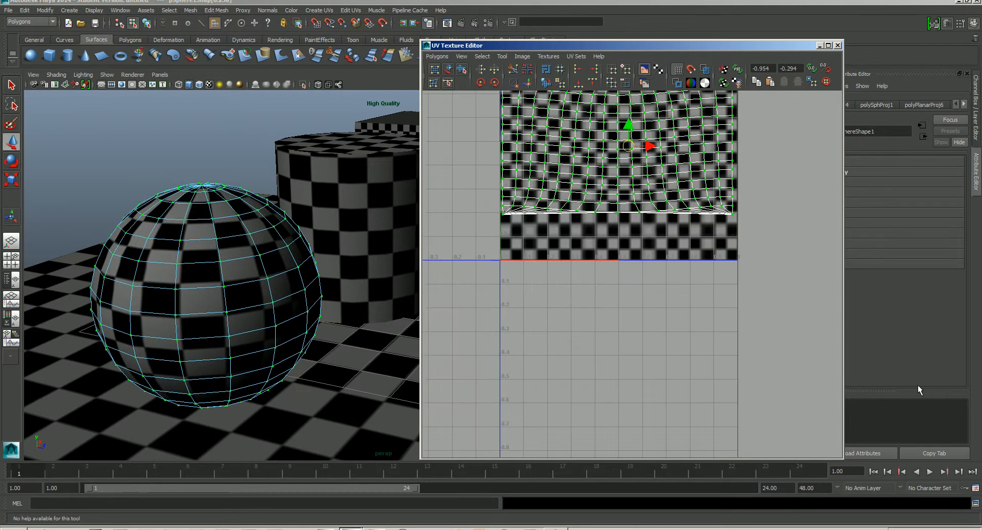
alt+right_drag(697, 301, 723, 196)
alt+middle_drag(723, 197, 748, 265)
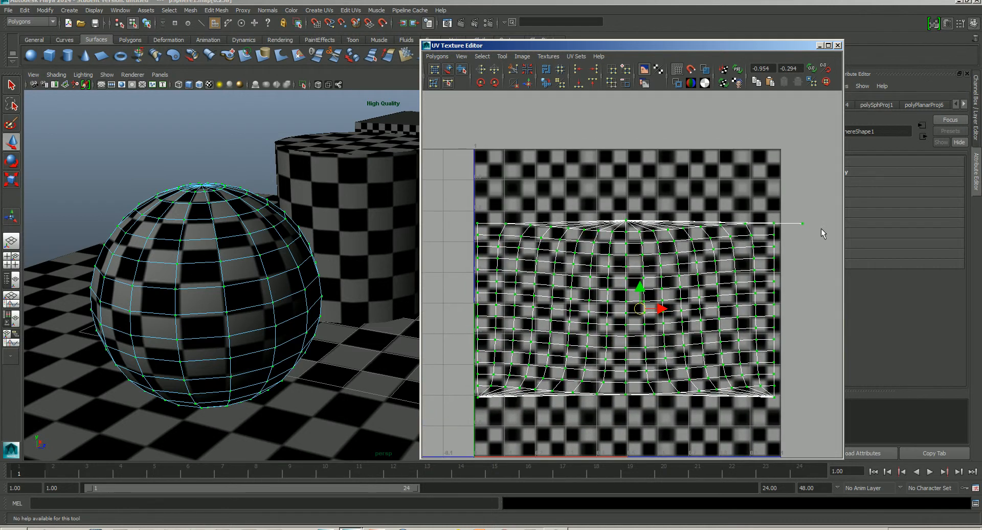
click(802, 223)
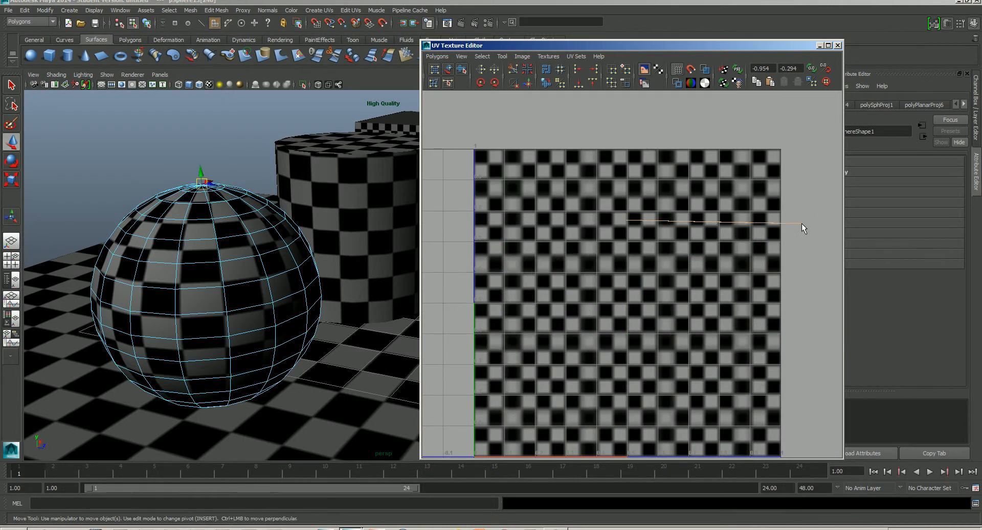
right_drag(797, 223, 819, 222)
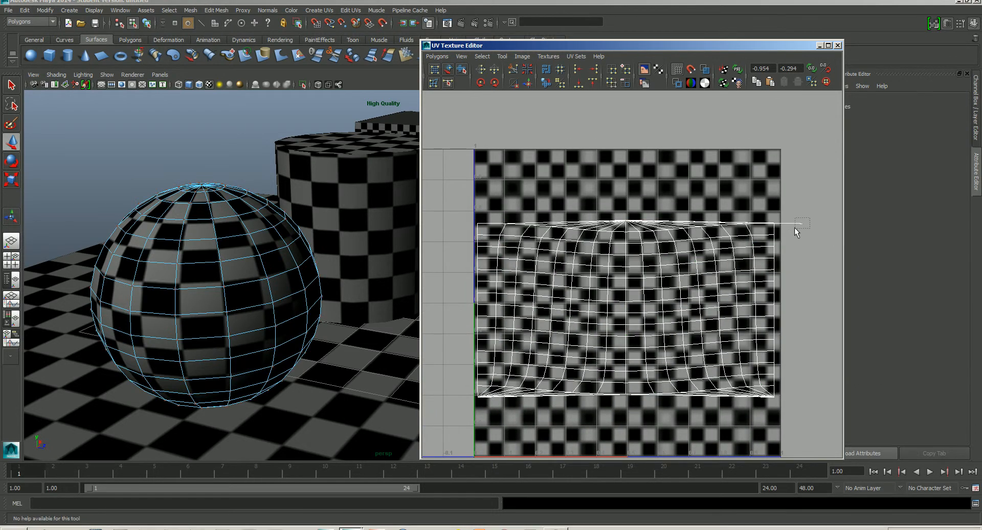
click(802, 223)
drag(803, 228, 775, 224)
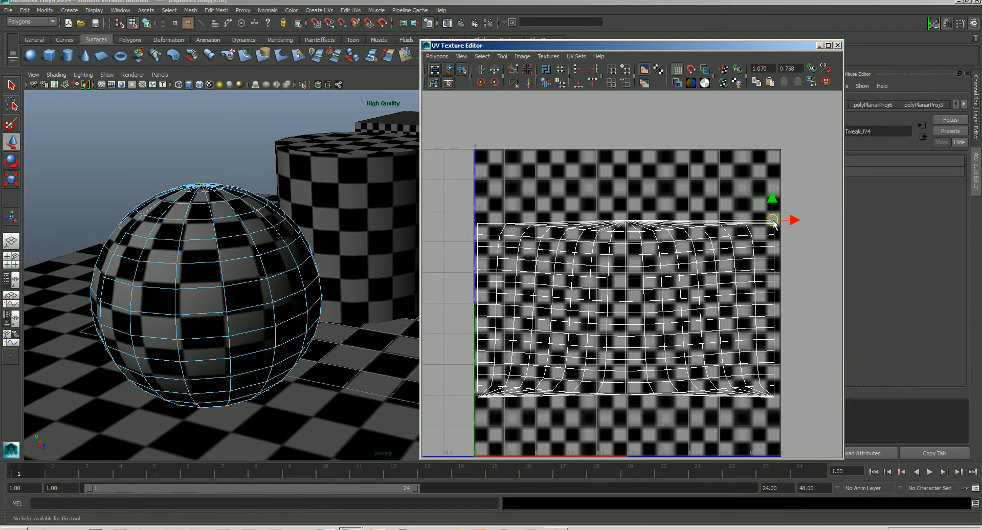
scroll(635, 286, down, 2)
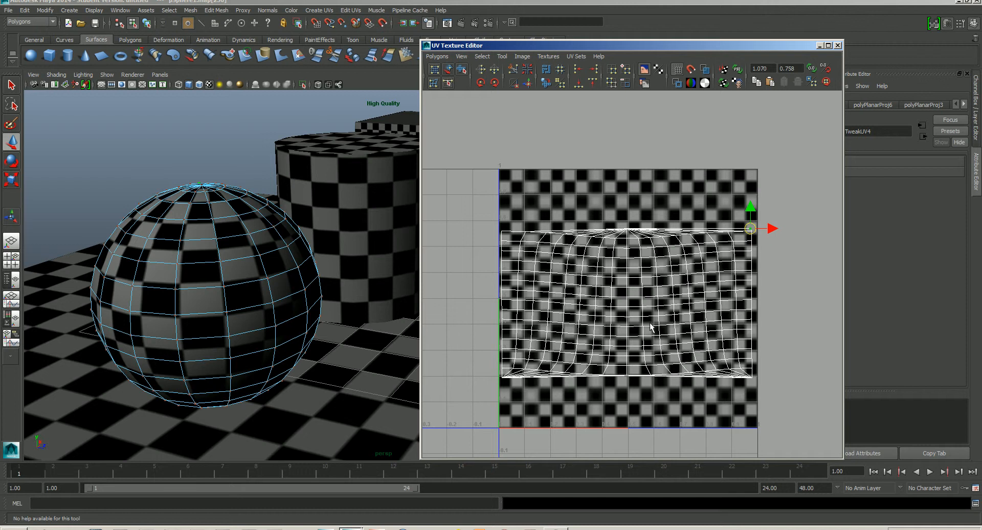
click(838, 45)
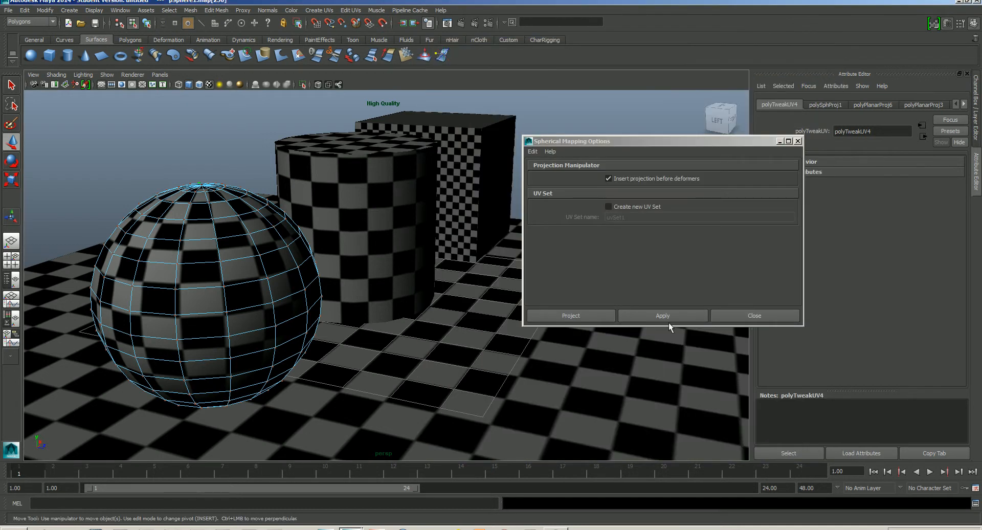
click(764, 316)
- Inspect the sphere's spherical mapping from several angles in the viewport
alt+drag(400, 330, 351, 327)
click(374, 181)
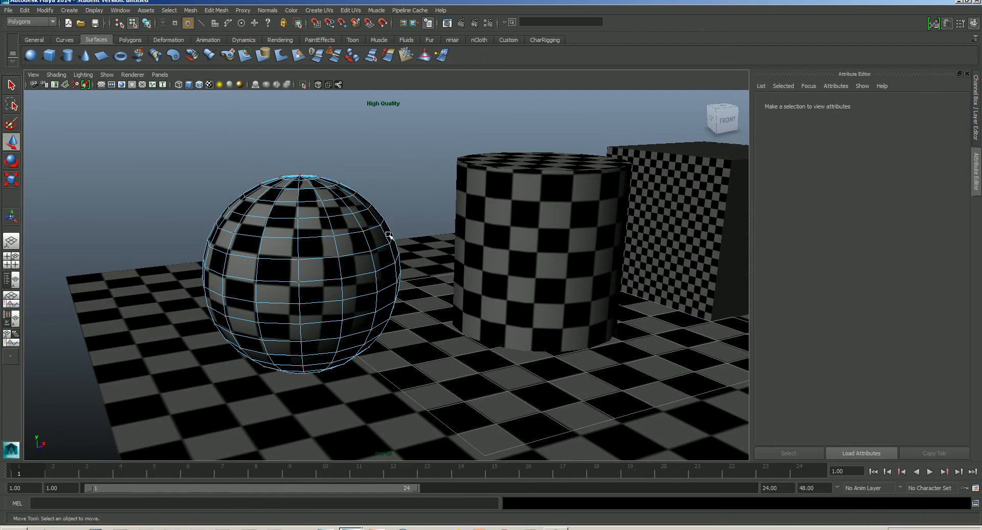
right_drag(328, 231, 382, 217)
click(329, 283)
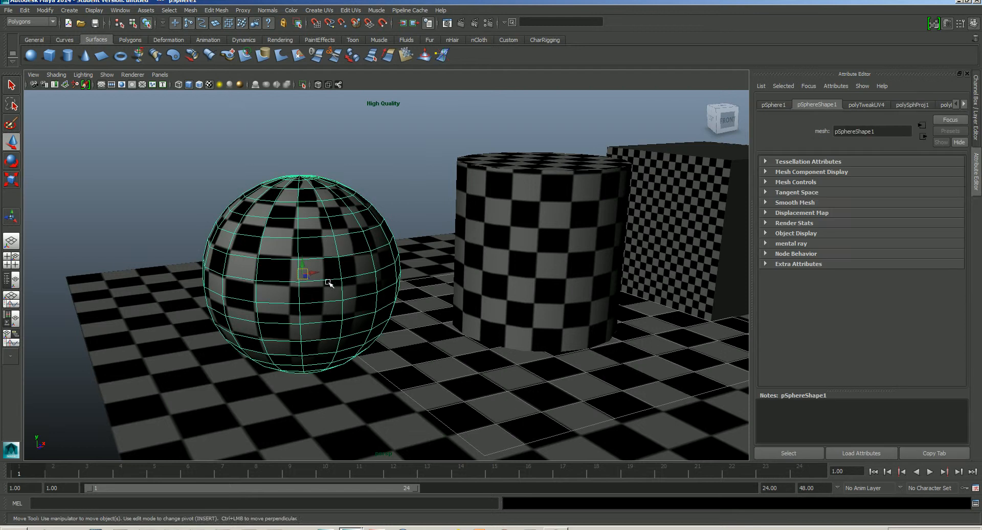
alt+drag(329, 283, 417, 294)
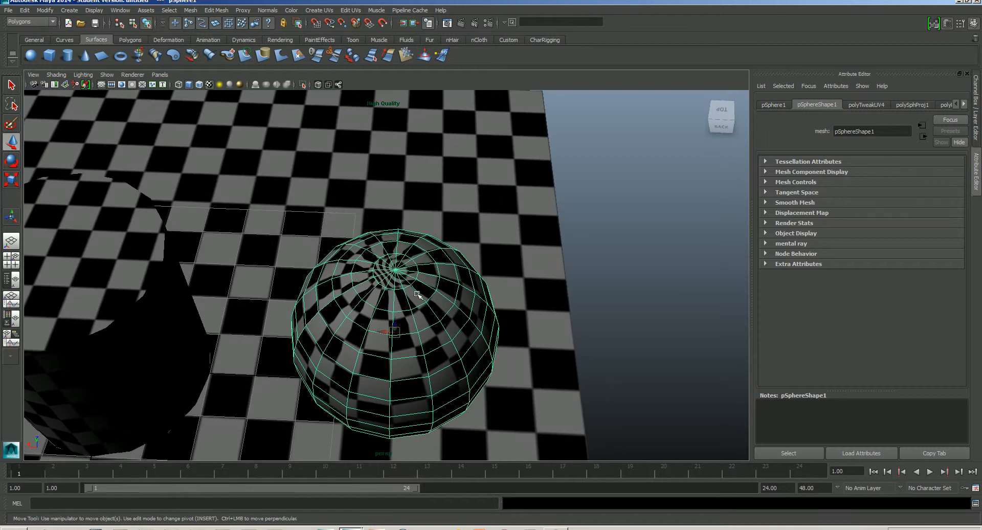
alt+middle_drag(415, 310, 401, 261)
alt+right_drag(404, 263, 440, 285)
alt+middle_drag(439, 280, 431, 297)
alt+drag(432, 327, 434, 297)
alt+right_drag(432, 296, 366, 261)
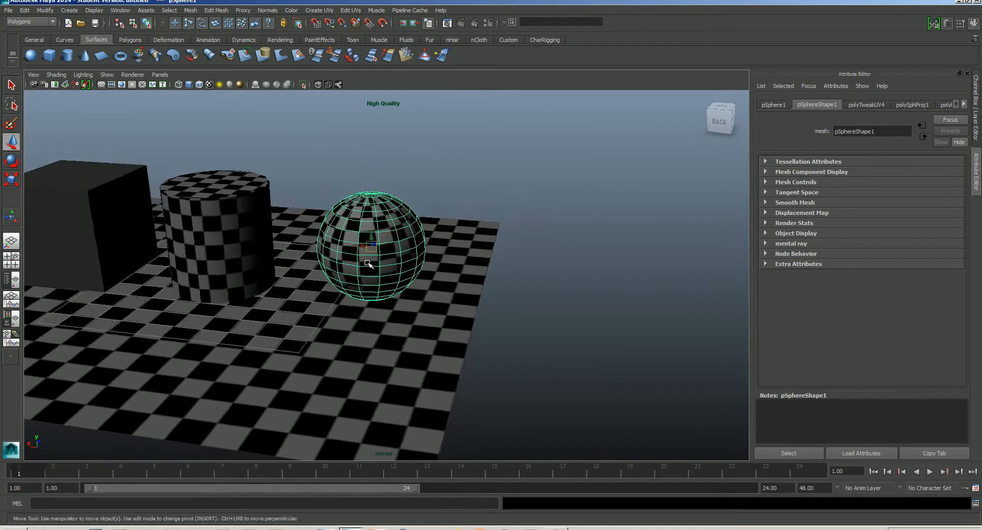
alt+middle_drag(369, 264, 497, 269)
alt+drag(526, 289, 342, 307)
alt+middle_drag(501, 305, 422, 313)
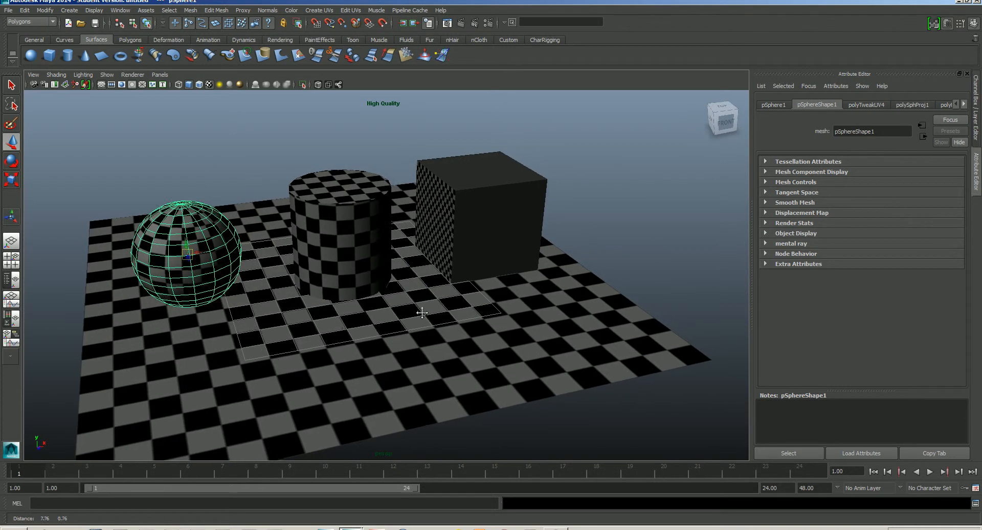
- Select the cube and open the Automatic Mapping options with planes set to 6
click(473, 231)
alt+right_drag(492, 245, 528, 261)
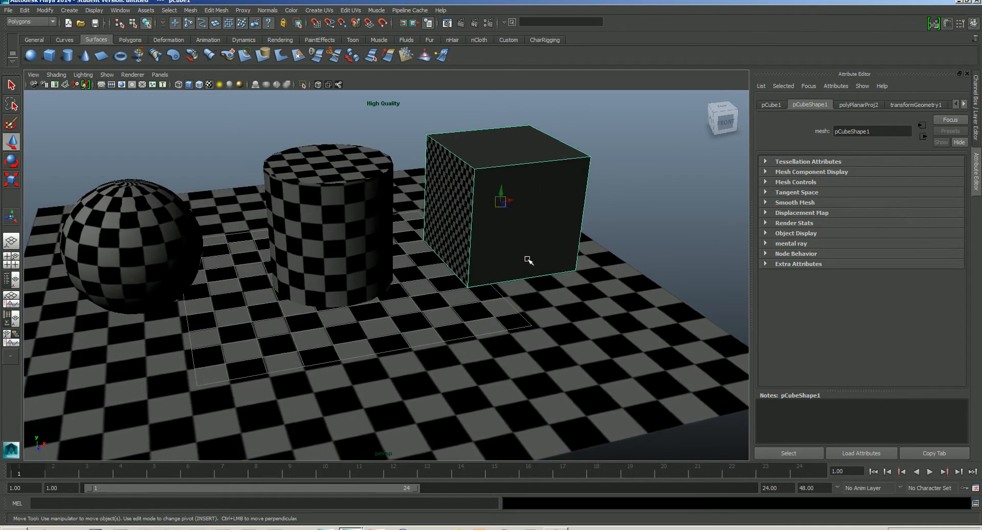
alt+middle_drag(527, 259, 507, 329)
alt+right_drag(507, 329, 545, 338)
alt+middle_drag(539, 335, 484, 340)
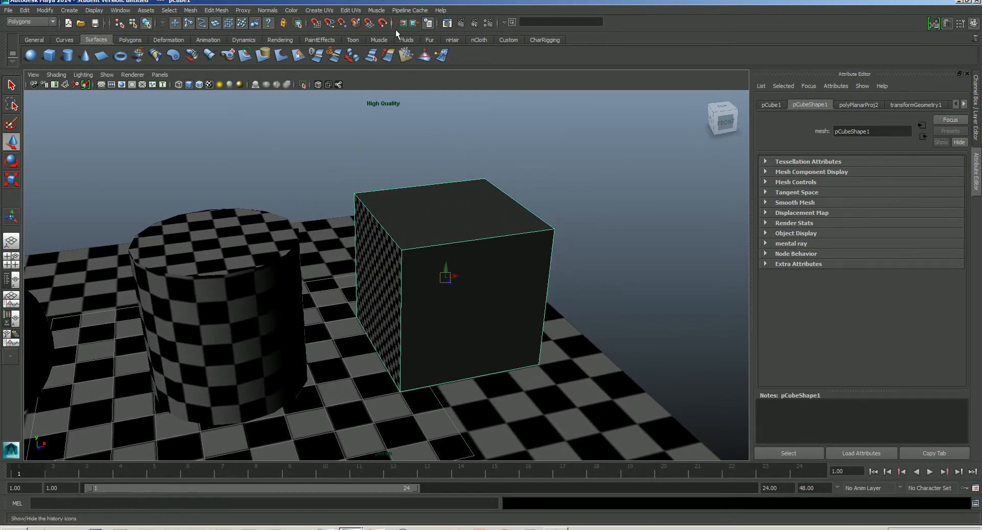
click(354, 10)
mouse_move(322, 10)
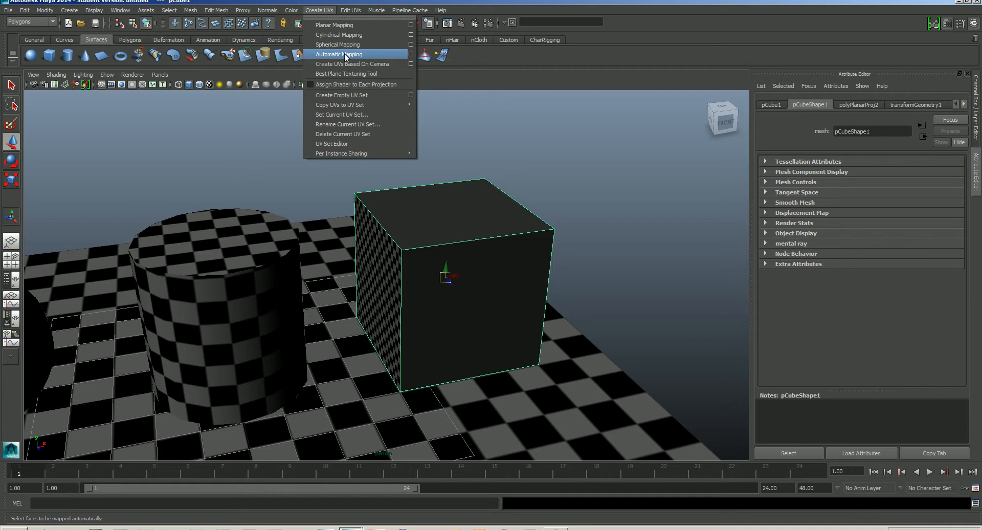
click(410, 54)
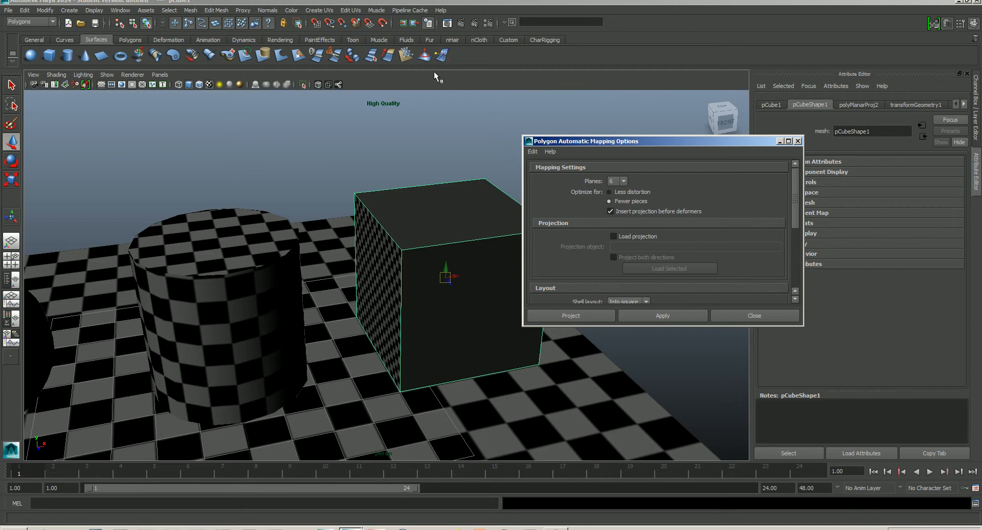
click(624, 182)
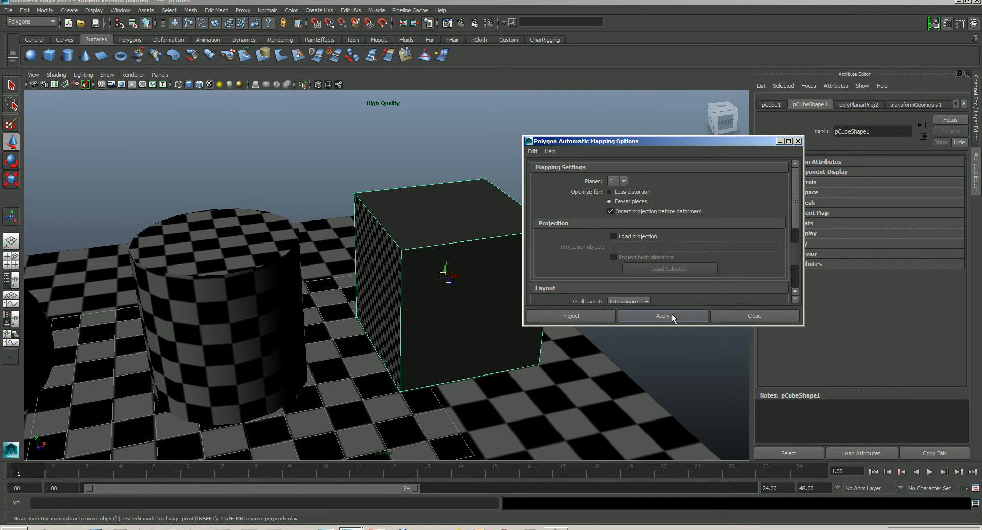
- Open the UV Texture Editor and move it beside the mapping options
click(351, 11)
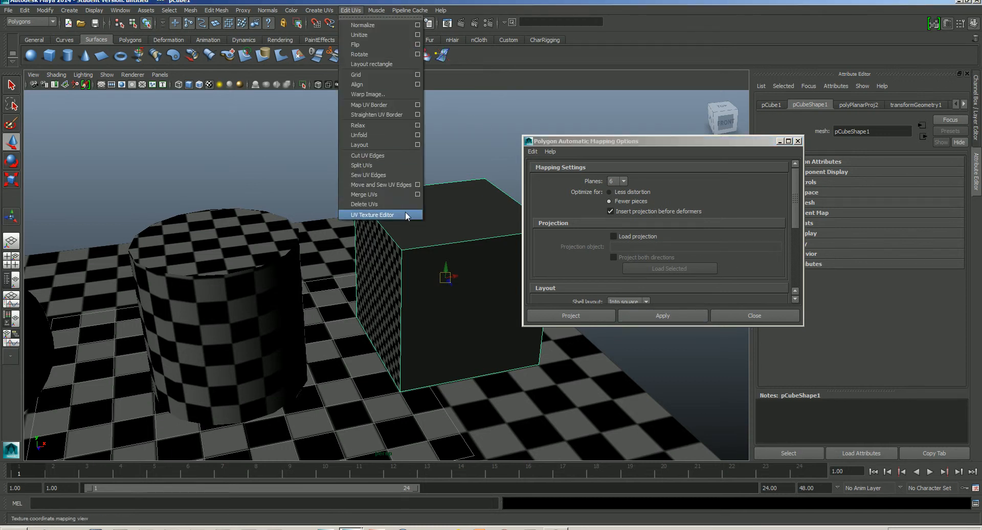
click(372, 215)
drag(618, 51, 239, 52)
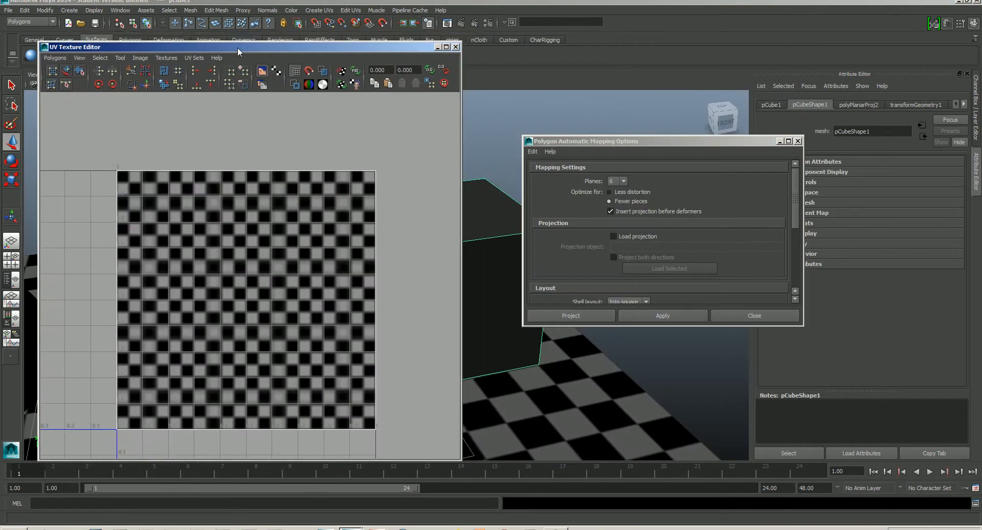
- Apply automatic mapping with 6 planes to the cube and move the mapping options window aside
click(662, 315)
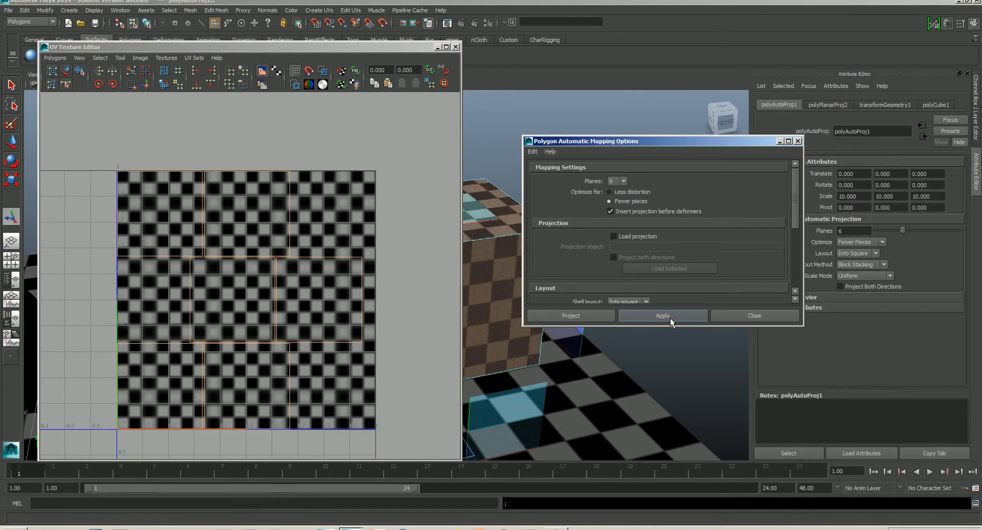
drag(691, 150, 797, 160)
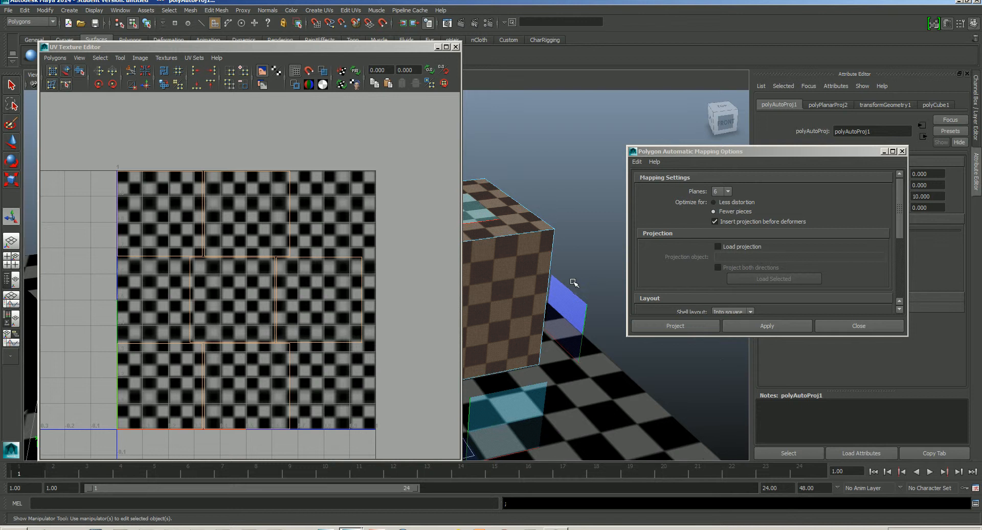
alt+middle_drag(571, 277, 642, 233)
drag(766, 148, 890, 240)
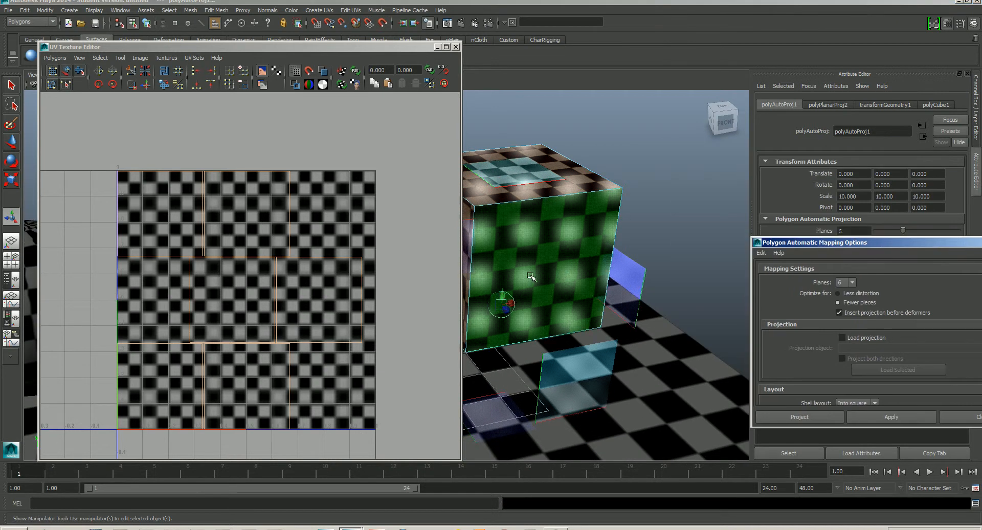
alt+drag(528, 279, 612, 268)
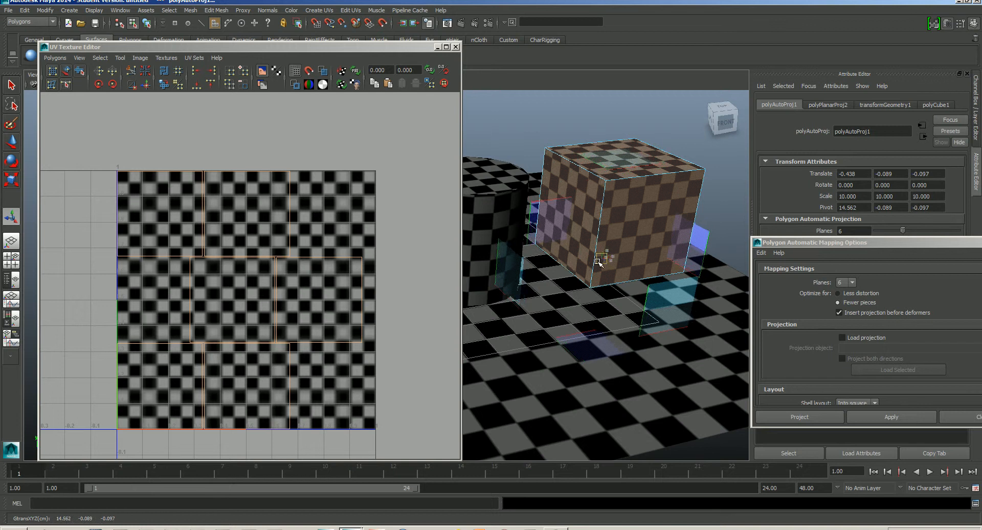
alt+drag(613, 272, 590, 261)
alt+drag(657, 287, 647, 220)
key(ctrl+z)
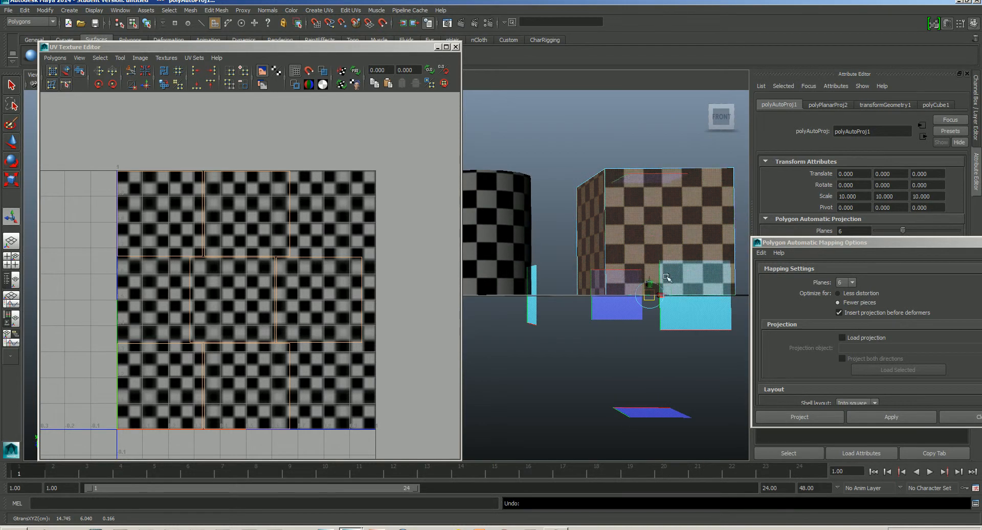
- Select the right middle UV shell of the cube and move it outside the 0–1 UV square to the upper right
alt+drag(657, 278, 537, 261)
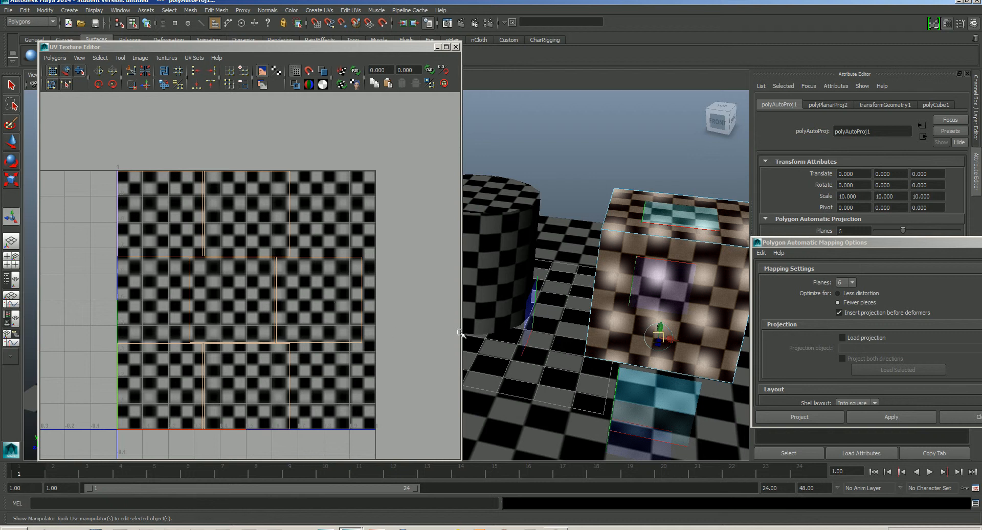
right_drag(326, 261, 374, 252)
alt+drag(573, 322, 693, 266)
alt+middle_drag(594, 268, 651, 279)
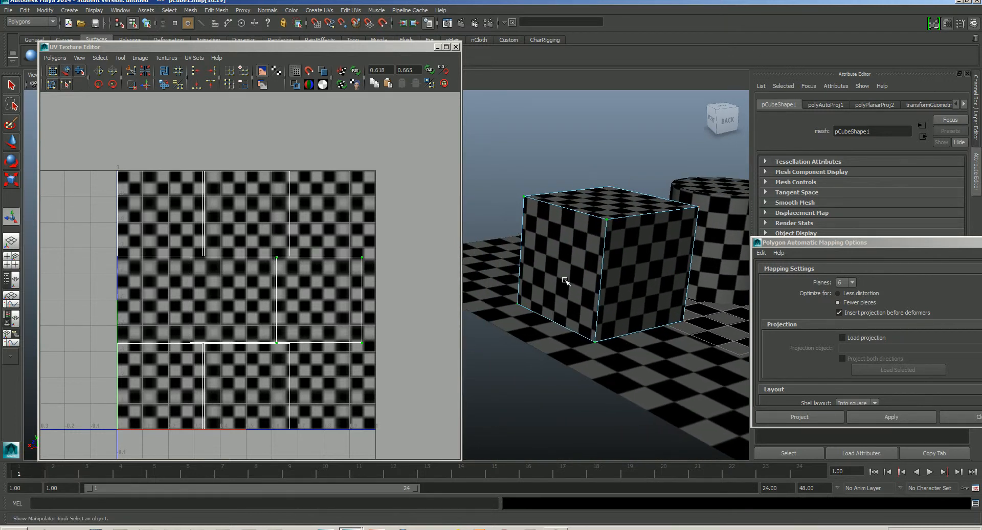
key(w)
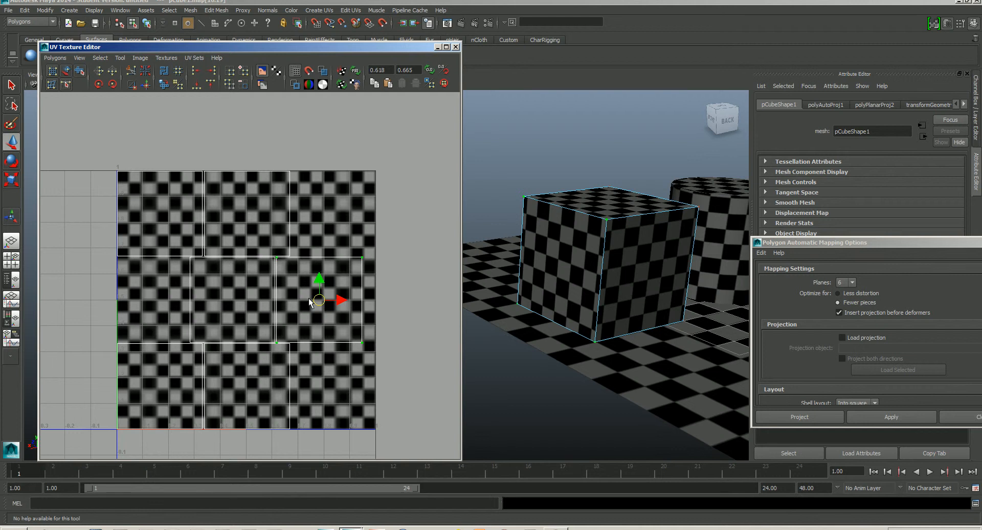
drag(320, 301, 390, 160)
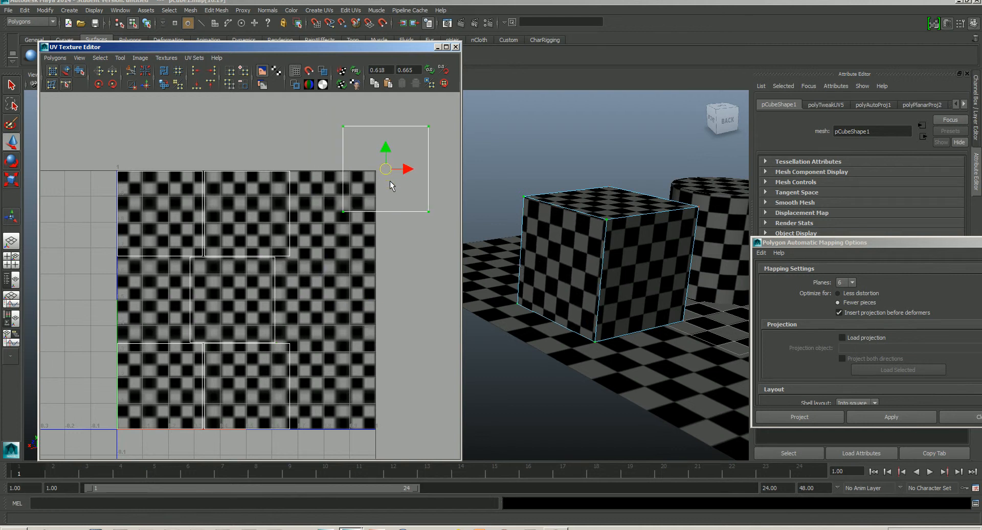
- Select the top middle UV shell and move it outside the UV square, below the first moved shell
alt+middle_drag(392, 182, 274, 199)
drag(273, 200, 353, 258)
alt+middle_drag(589, 288, 625, 277)
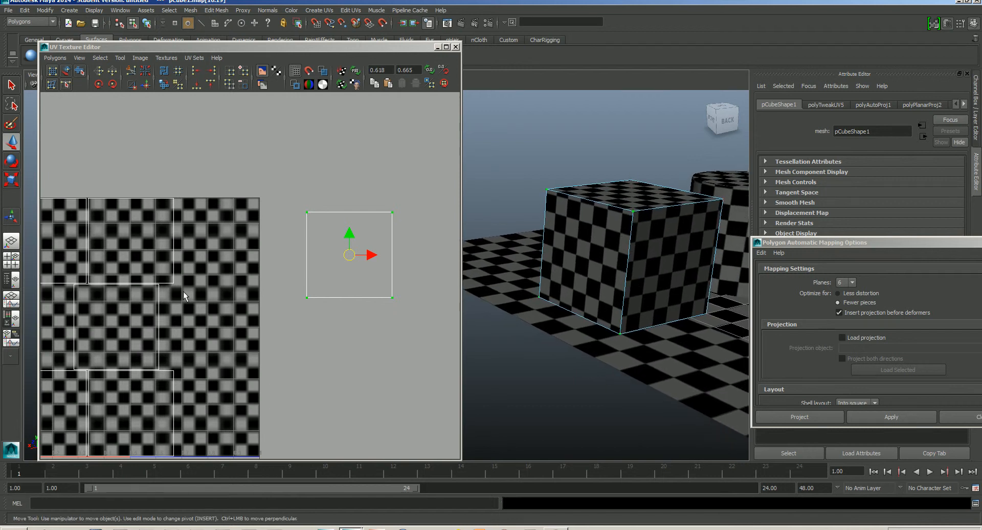
alt+middle_drag(202, 203, 285, 214)
click(253, 210)
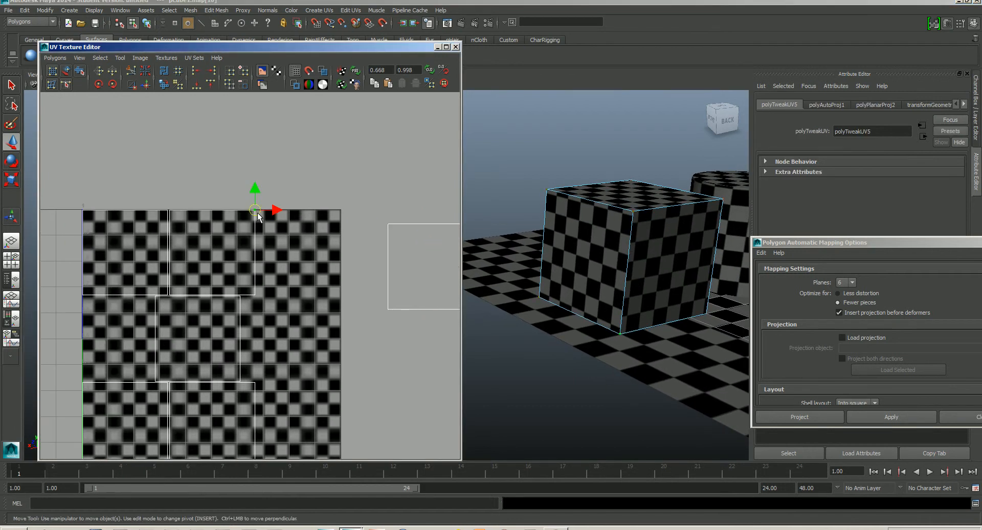
ctrl+right_drag(255, 213, 287, 203)
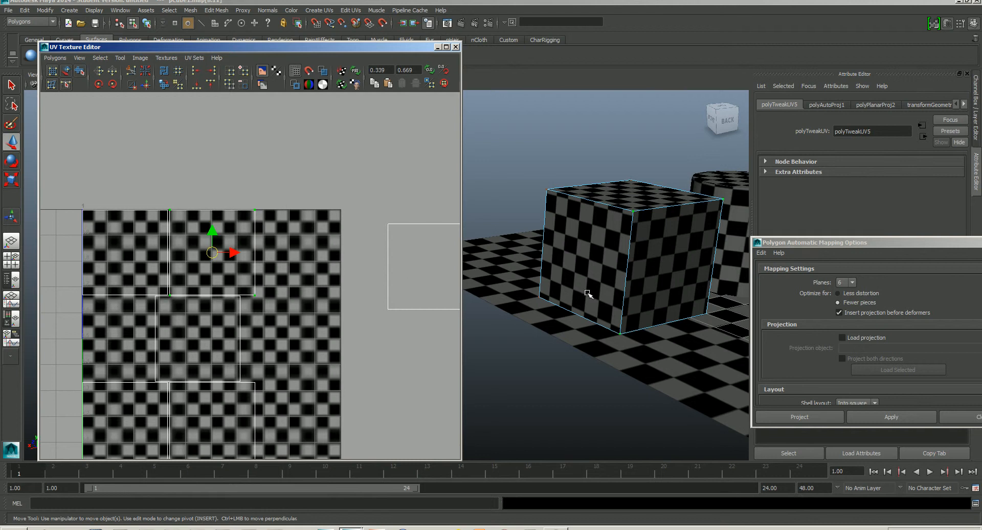
alt+drag(588, 293, 552, 290)
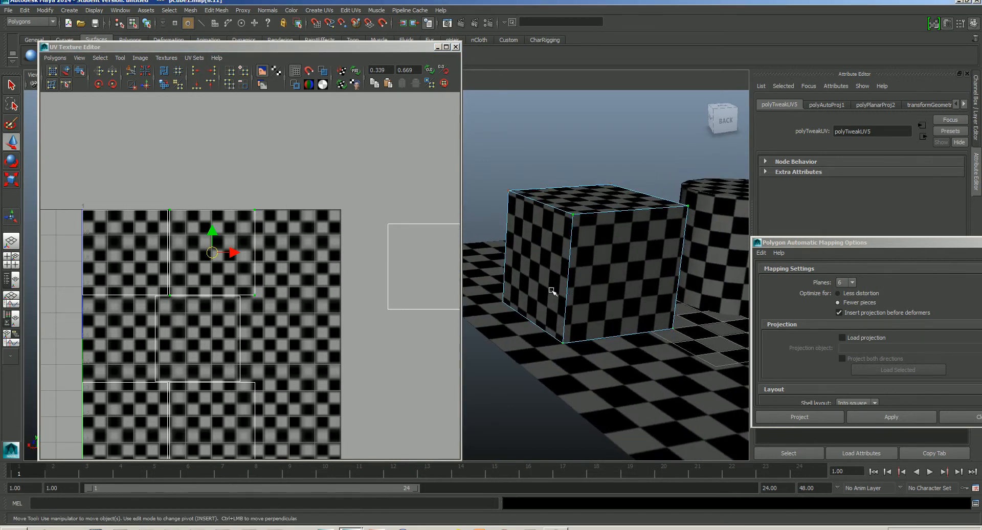
drag(211, 251, 399, 375)
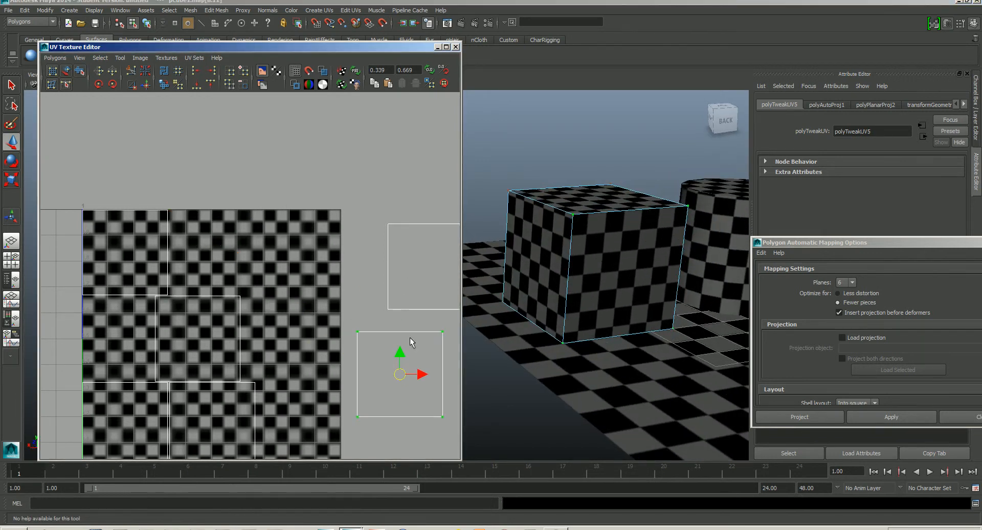
- Position the two moved shells side by side to the right of the UV square
alt+middle_drag(375, 293, 274, 264)
drag(300, 344, 344, 364)
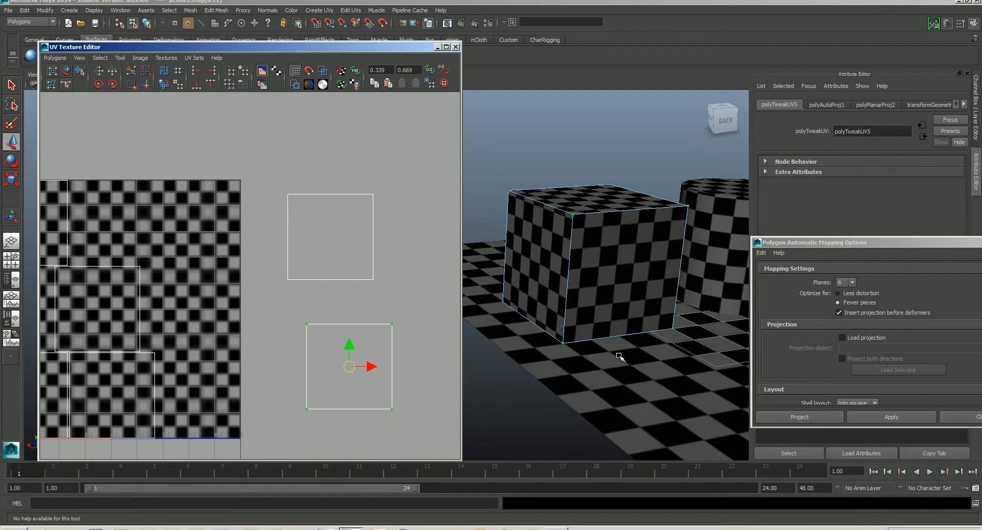
alt+drag(619, 355, 600, 302)
drag(346, 367, 375, 385)
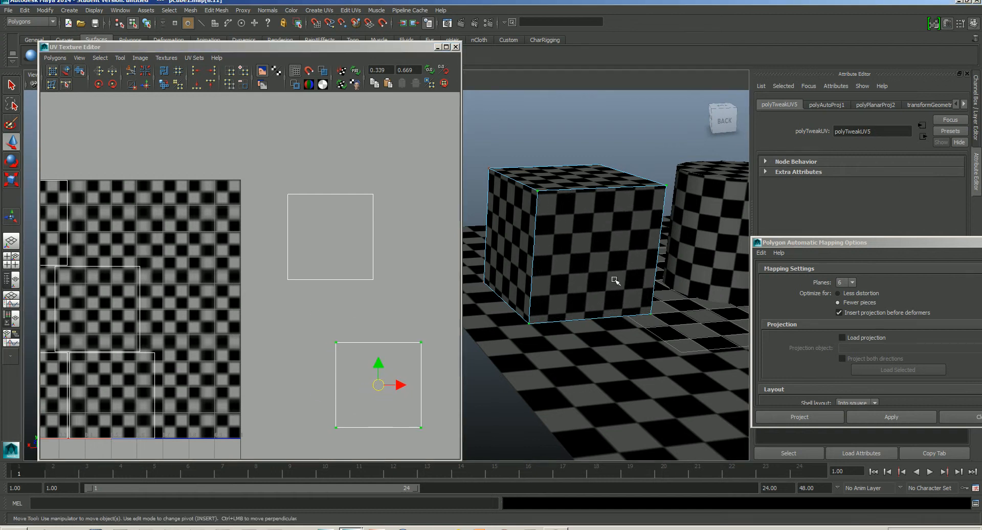
alt+middle_drag(618, 280, 653, 290)
drag(279, 180, 399, 296)
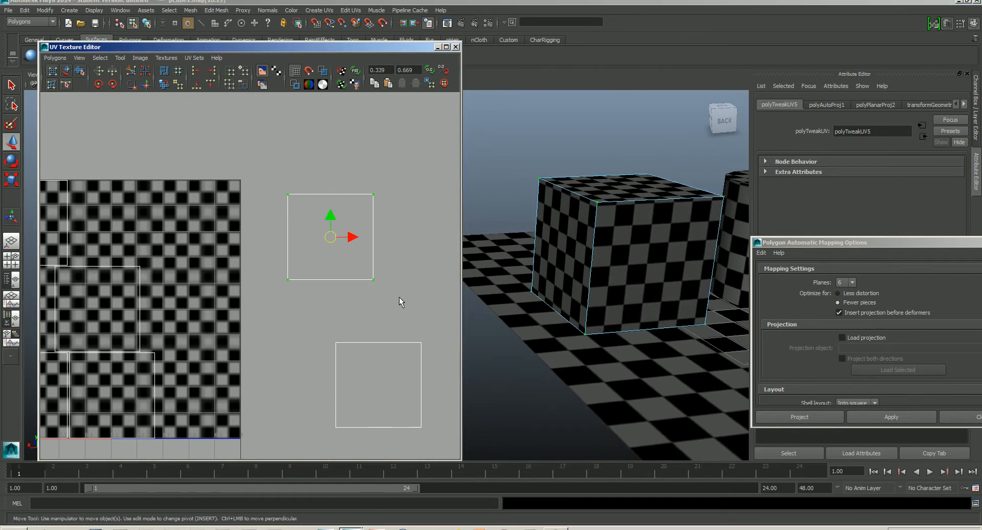
drag(330, 235, 283, 384)
alt+middle_drag(349, 329, 354, 248)
scroll(354, 248, down, 3)
alt+middle_drag(340, 290, 375, 300)
alt+drag(670, 281, 677, 245)
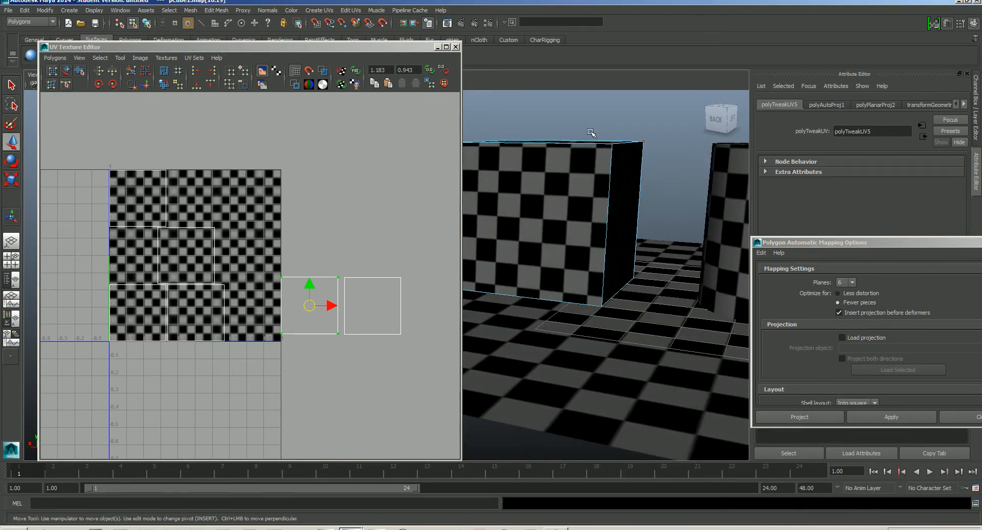
- Select the center UV shell and move it to the right of the other two outside shells
click(661, 324)
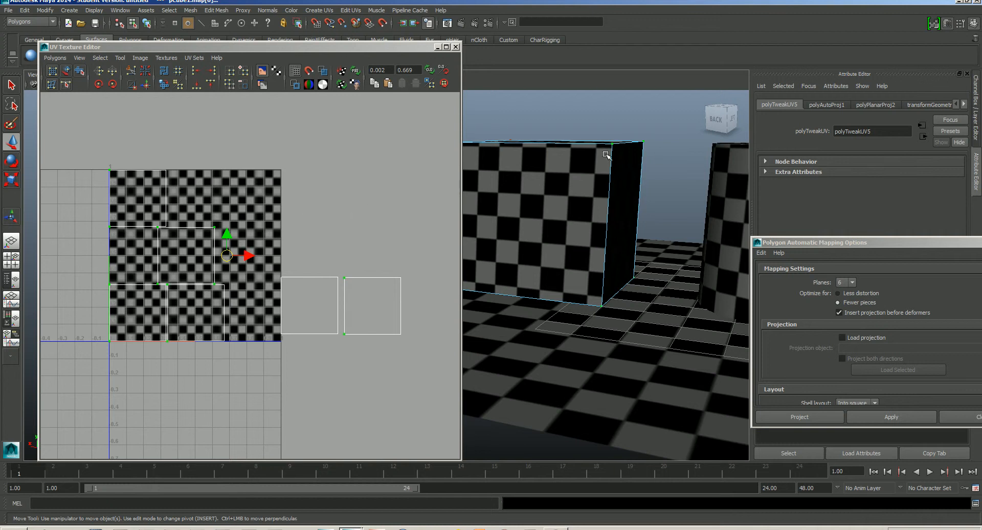
click(217, 229)
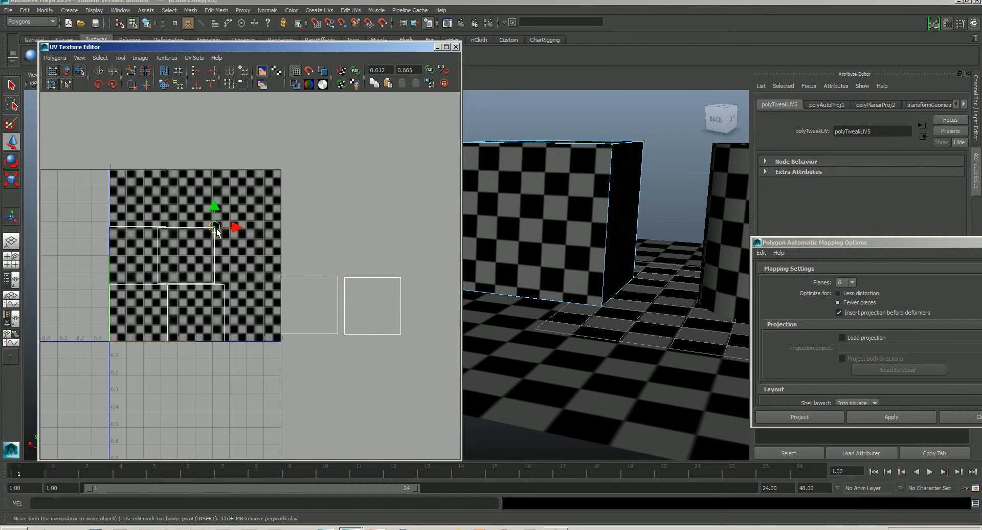
ctrl+right_drag(215, 230, 255, 217)
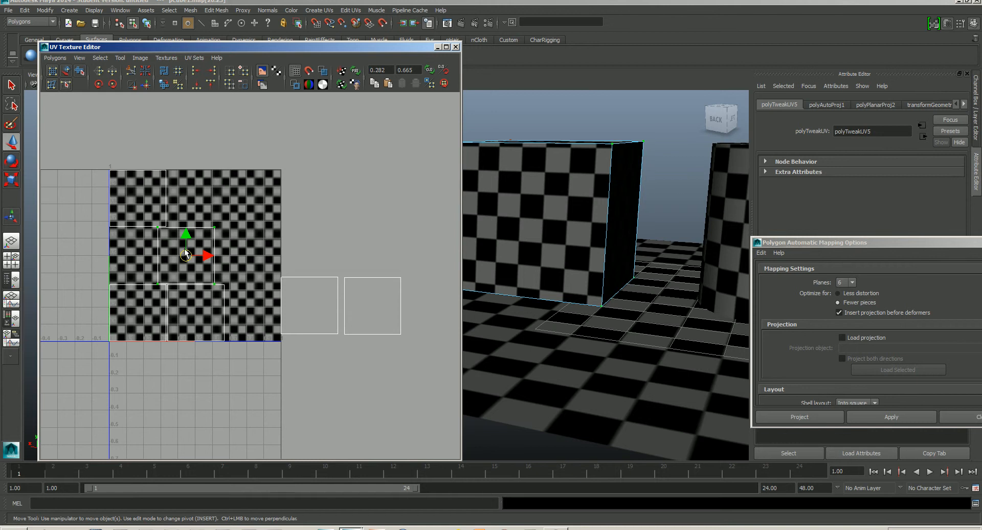
drag(185, 256, 434, 306)
alt+drag(587, 296, 571, 265)
key(f)
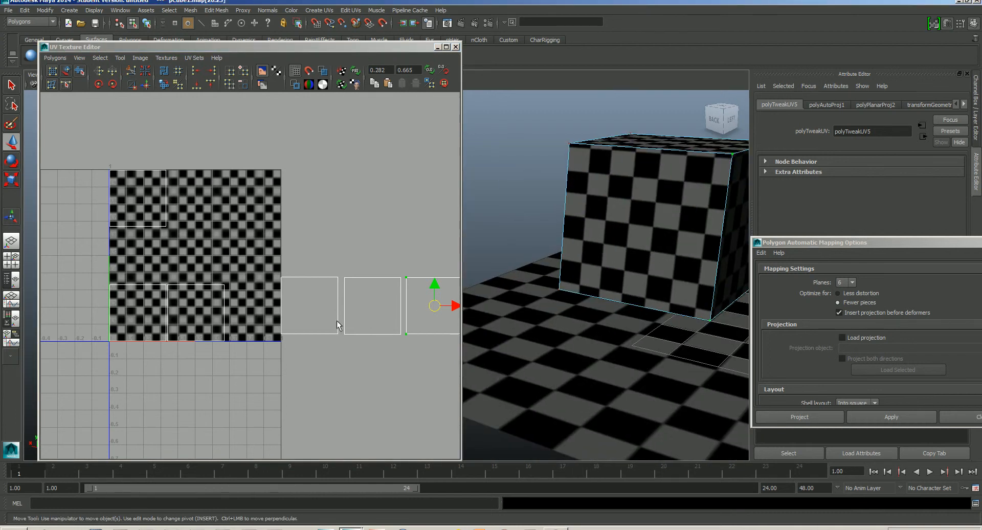
- Select the middle of the three outside shells and move it up above the others
alt+middle_drag(338, 320, 246, 300)
alt+right_drag(246, 299, 282, 299)
alt+middle_drag(283, 298, 255, 293)
right_click(230, 286)
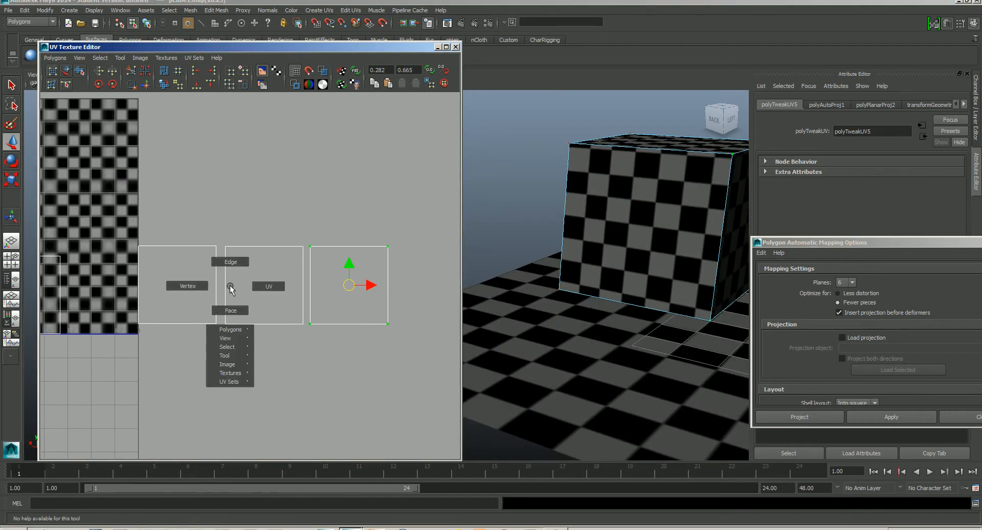
click(231, 261)
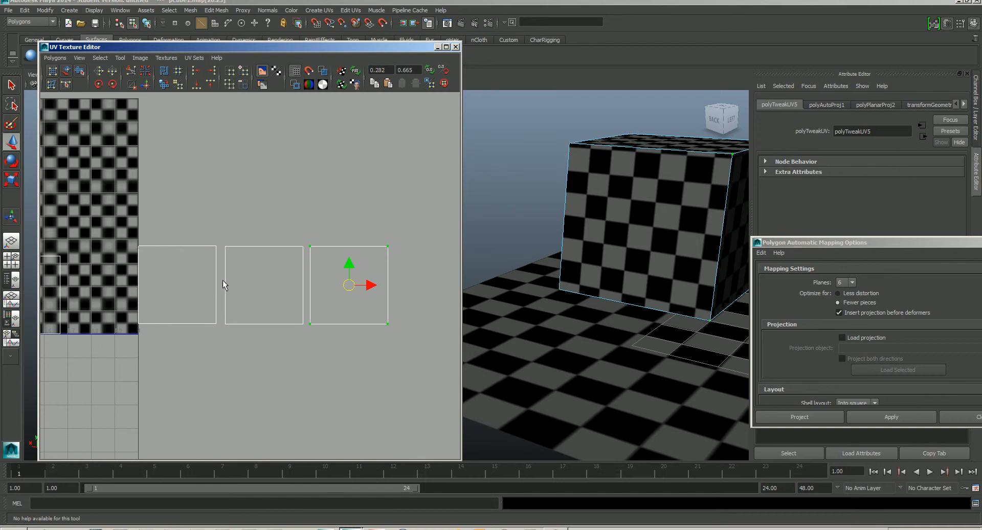
click(225, 280)
alt+middle_drag(285, 294, 324, 311)
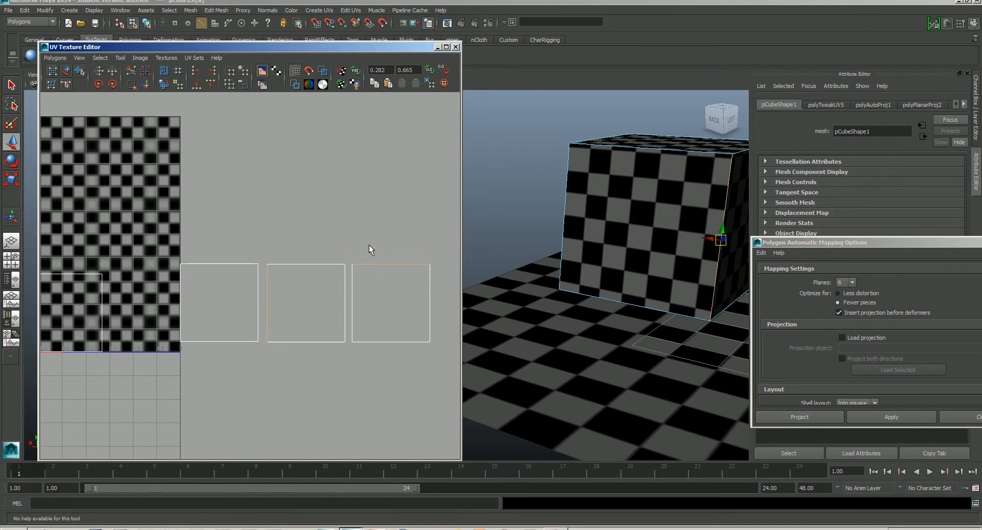
alt+middle_drag(306, 336, 316, 339)
right_drag(278, 327, 320, 324)
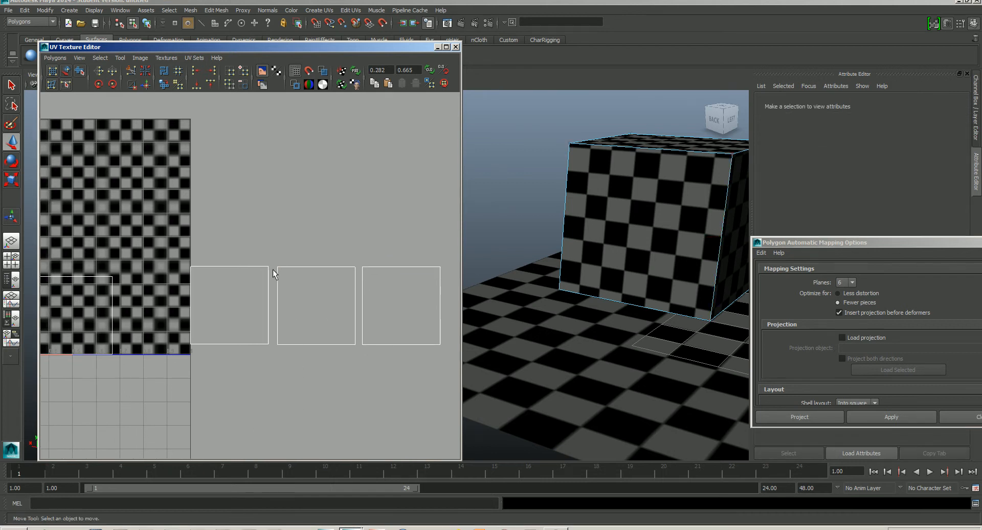
drag(353, 354, 353, 354)
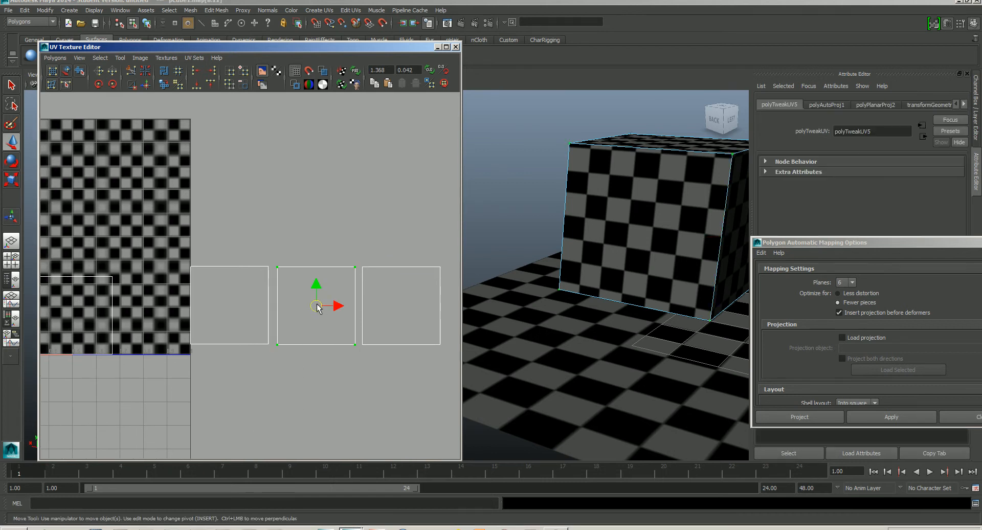
drag(318, 307, 388, 194)
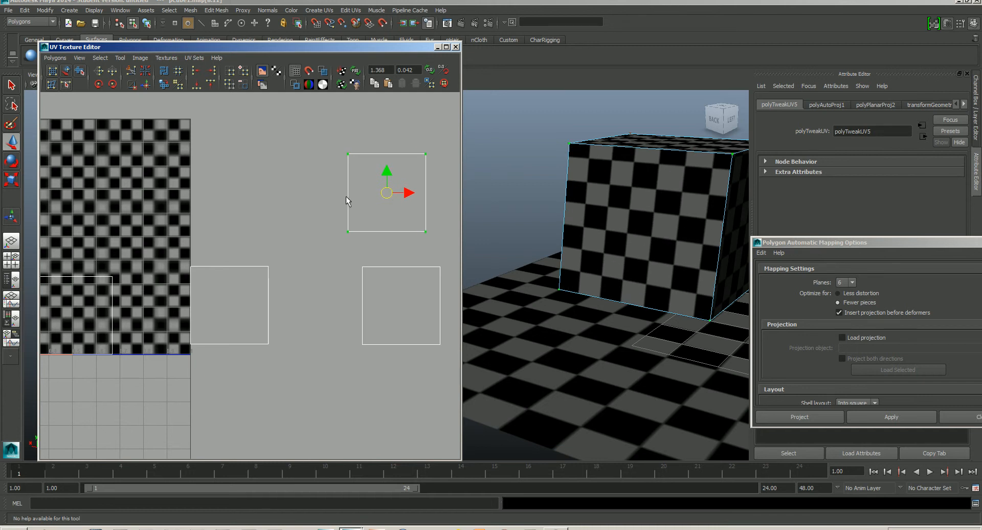
- Switch to edge selection and pick edges of the raised shell while orbiting the cube to compare them
right_click(342, 201)
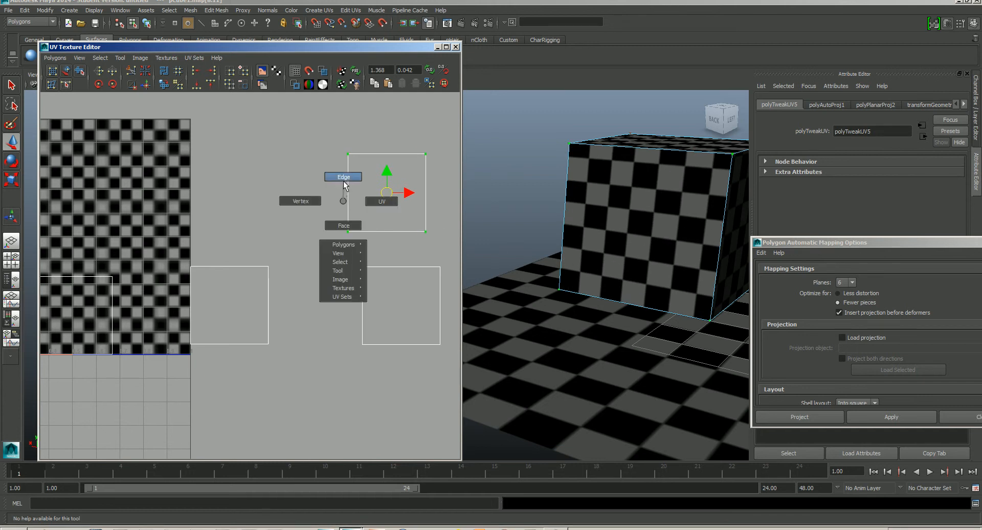
click(344, 181)
click(716, 276)
alt+drag(699, 314, 673, 324)
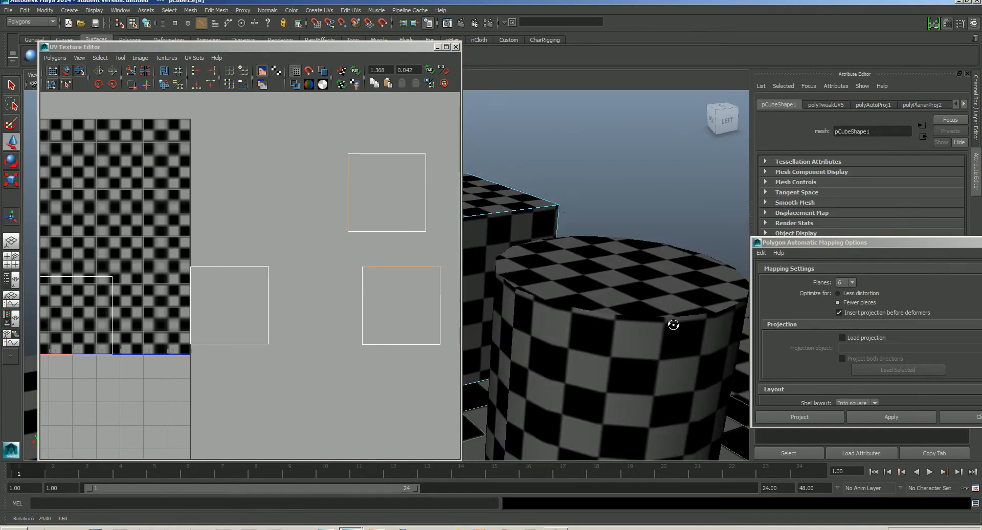
alt+middle_drag(625, 295, 698, 296)
alt+drag(707, 320, 690, 335)
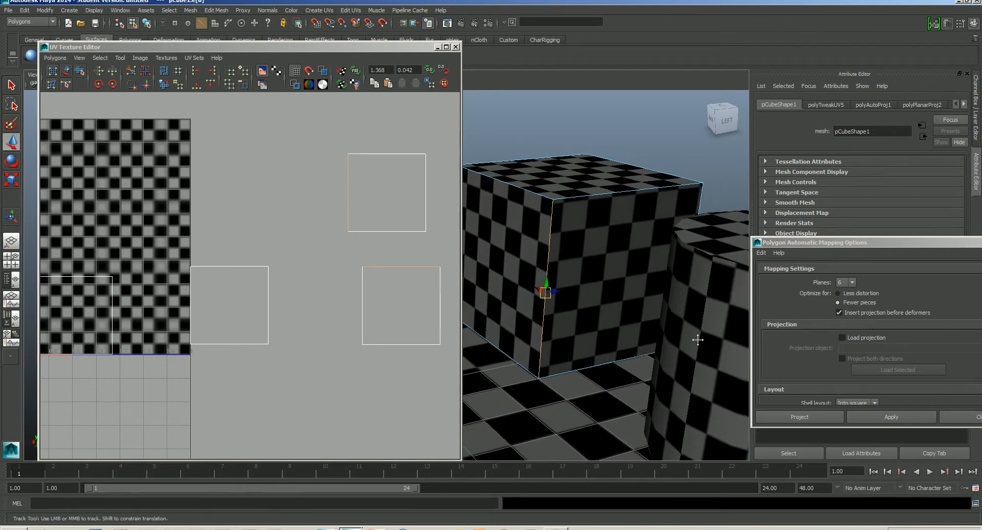
alt+middle_drag(698, 339, 691, 360)
click(422, 189)
click(426, 190)
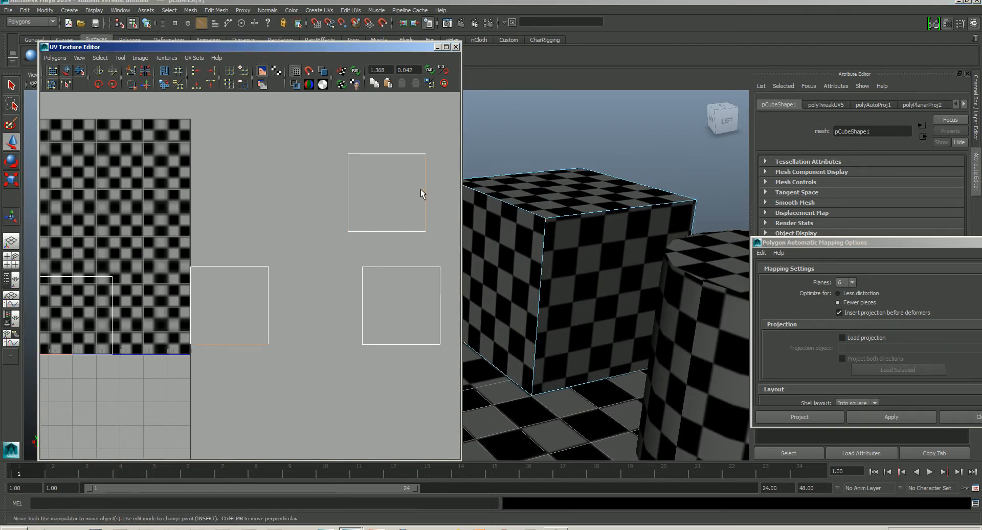
click(393, 153)
click(342, 182)
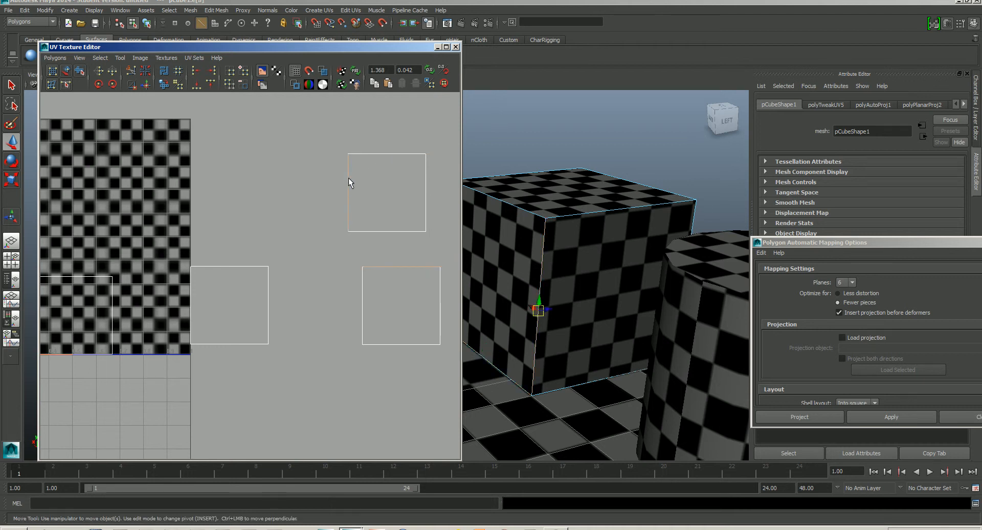
- Move and sew the selected edge so the raised shell joins the neighbouring shell
alt+middle_drag(398, 240, 361, 249)
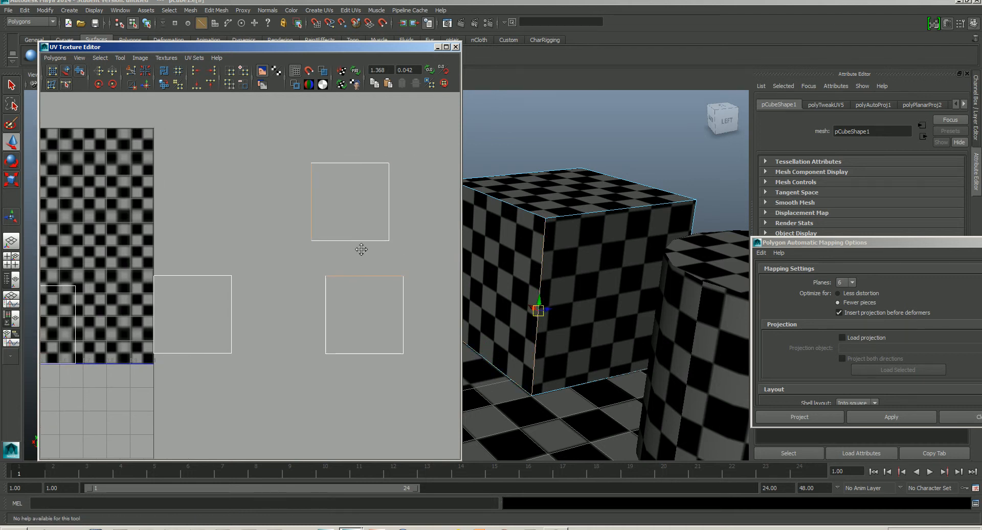
click(55, 59)
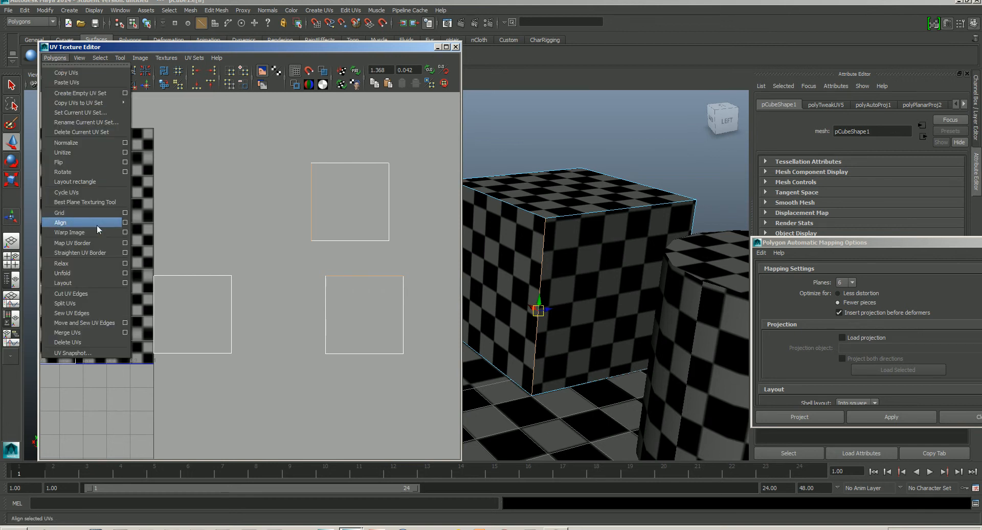
click(89, 322)
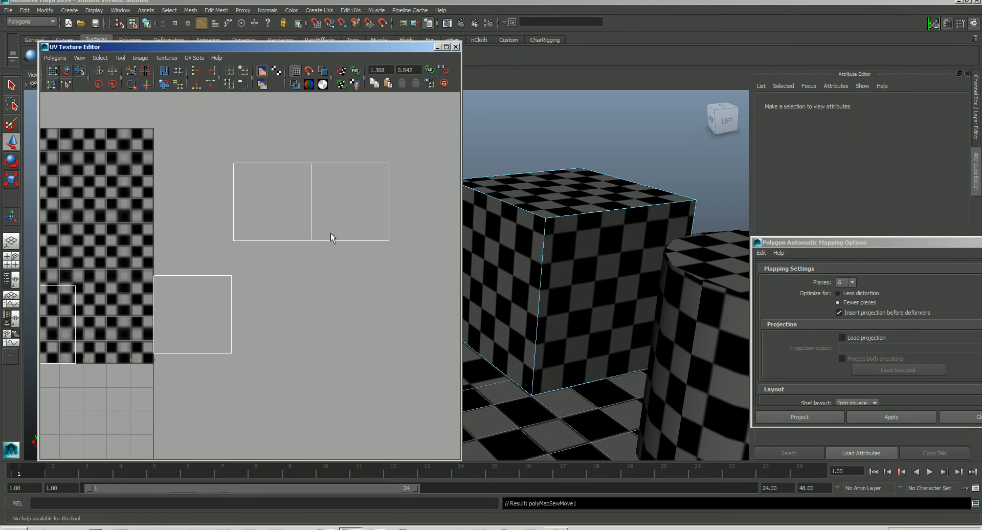
- Select the outer edge of the joined pair and move and sew the third side shell onto it
alt+middle_drag(348, 226, 312, 251)
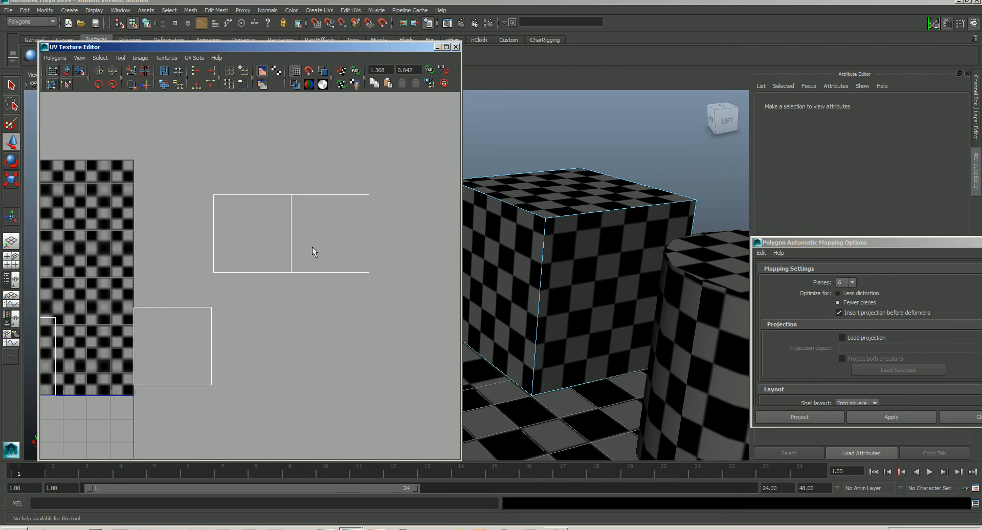
click(362, 237)
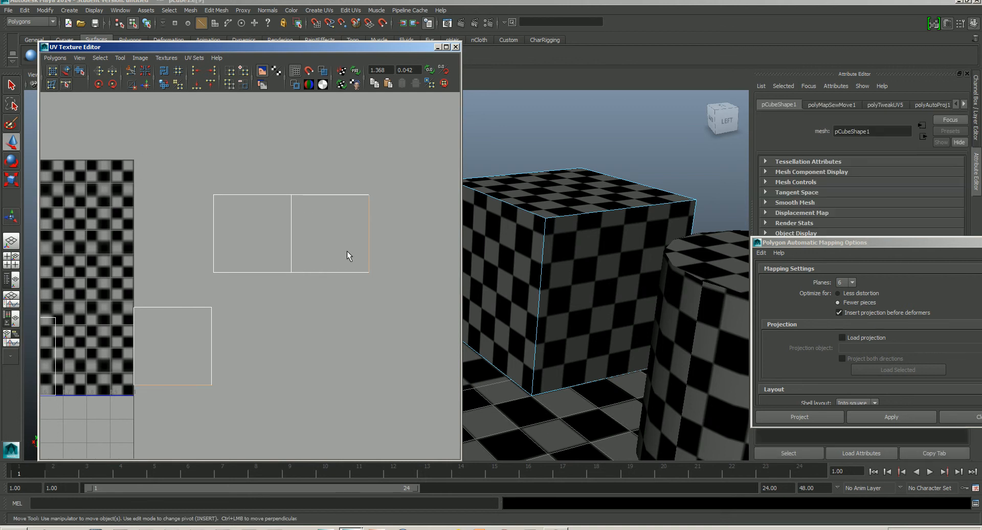
click(54, 57)
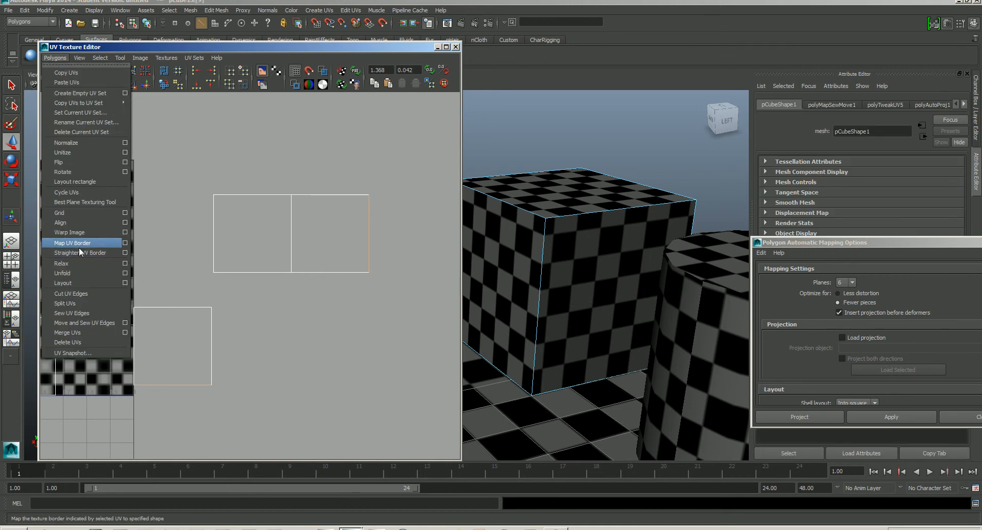
click(81, 322)
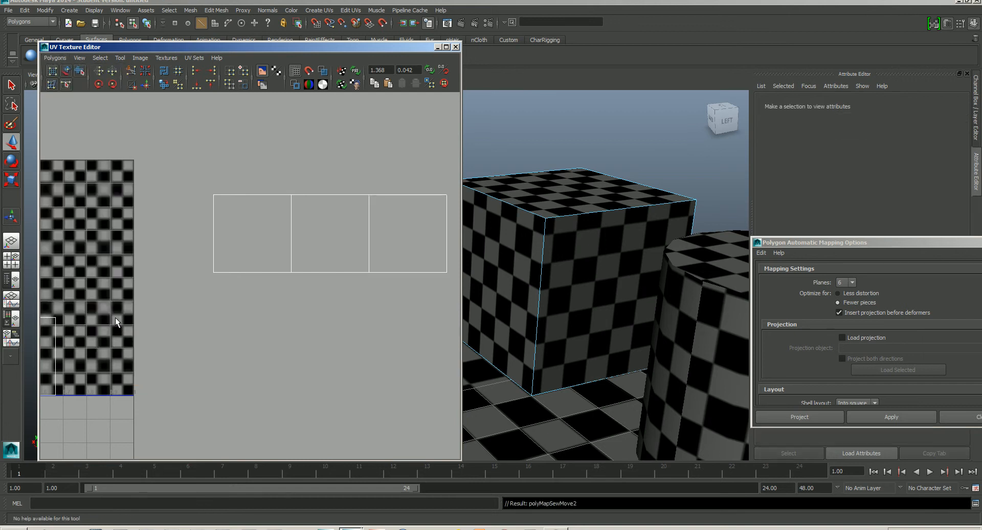
- Select the cube's top edge and move and sew its shell above the center square of the strip
alt+drag(669, 352, 697, 355)
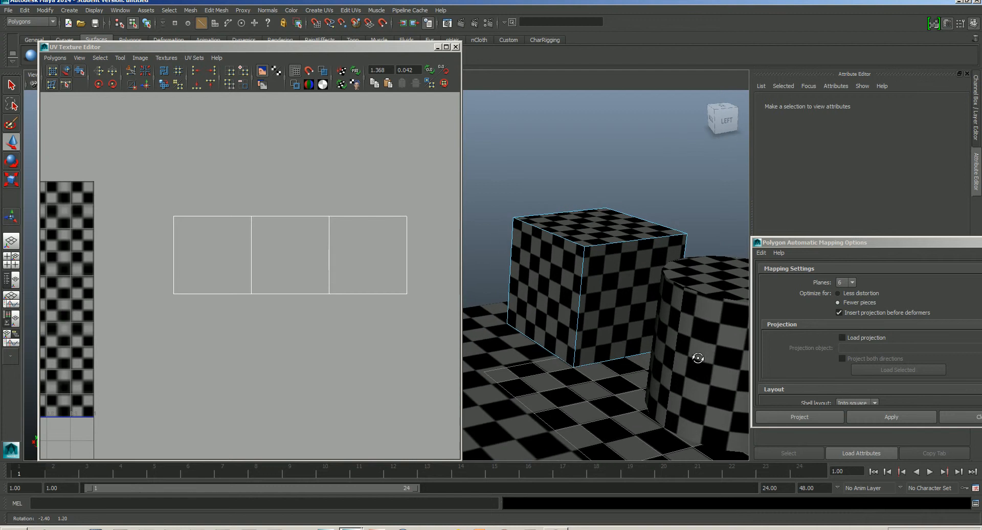
click(618, 242)
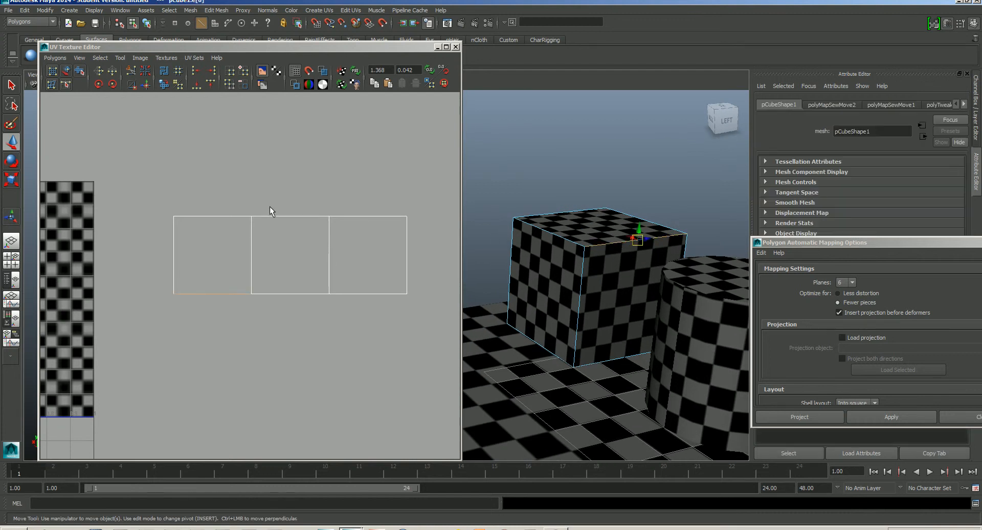
click(280, 216)
alt+middle_drag(278, 271, 318, 271)
scroll(317, 273, down, 3)
alt+middle_drag(263, 288, 332, 284)
click(55, 58)
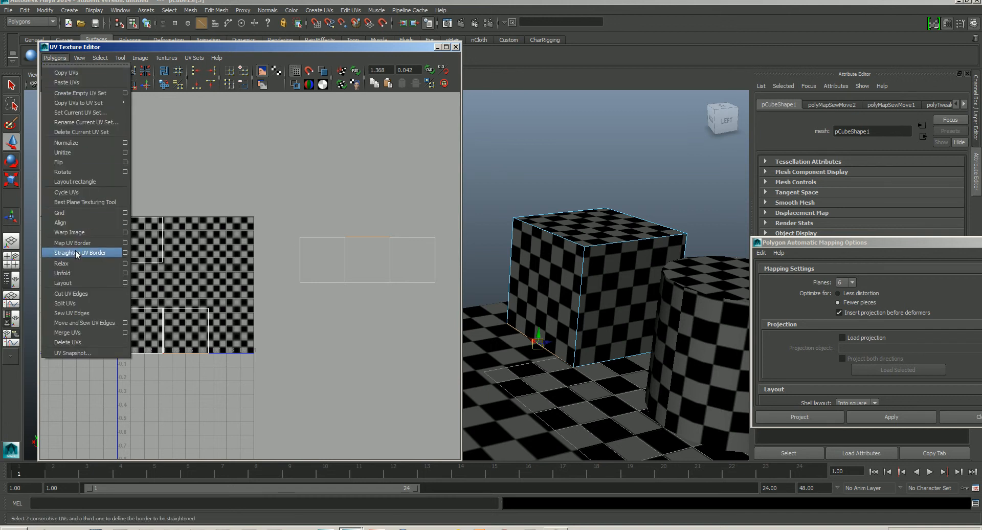
click(92, 316)
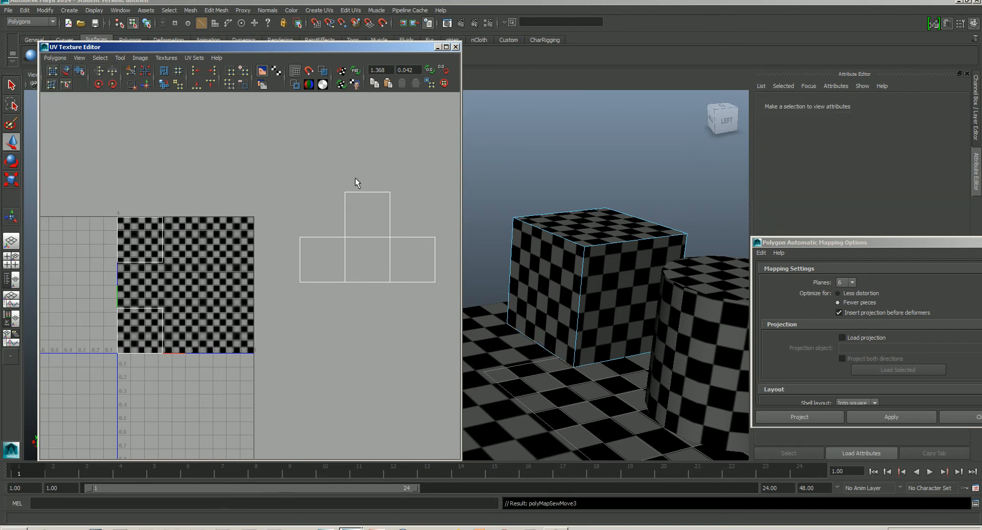
- Move and sew the remaining two face shells above the top square and below the center square, forming a cross
click(55, 58)
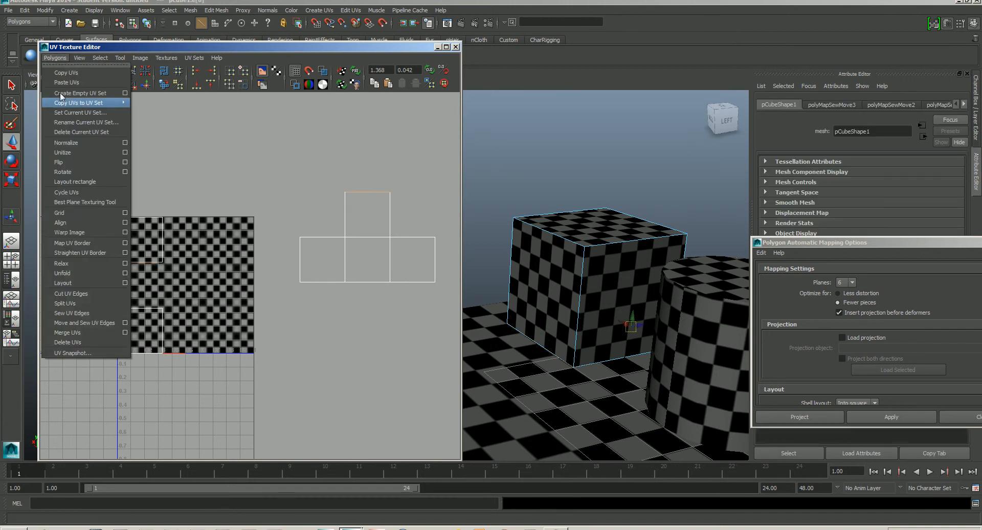
click(75, 313)
click(368, 282)
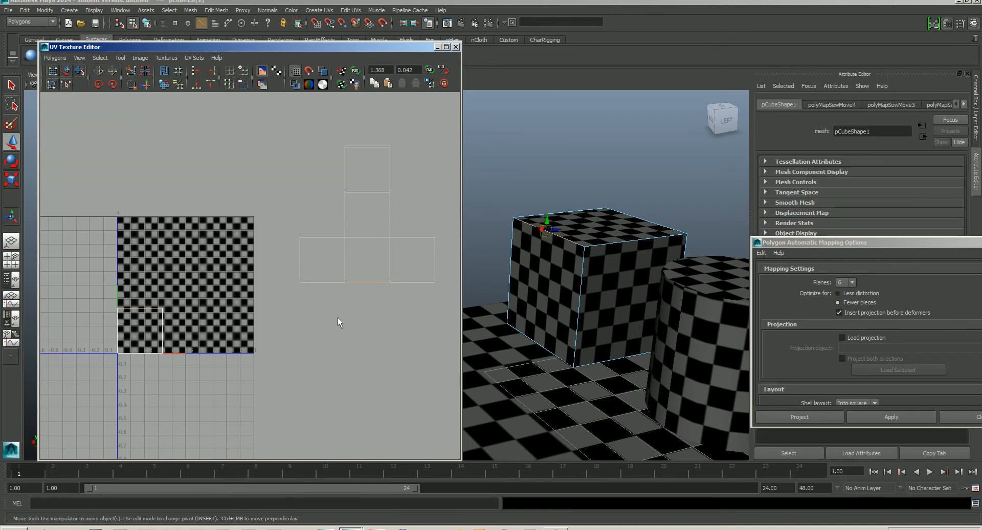
click(54, 58)
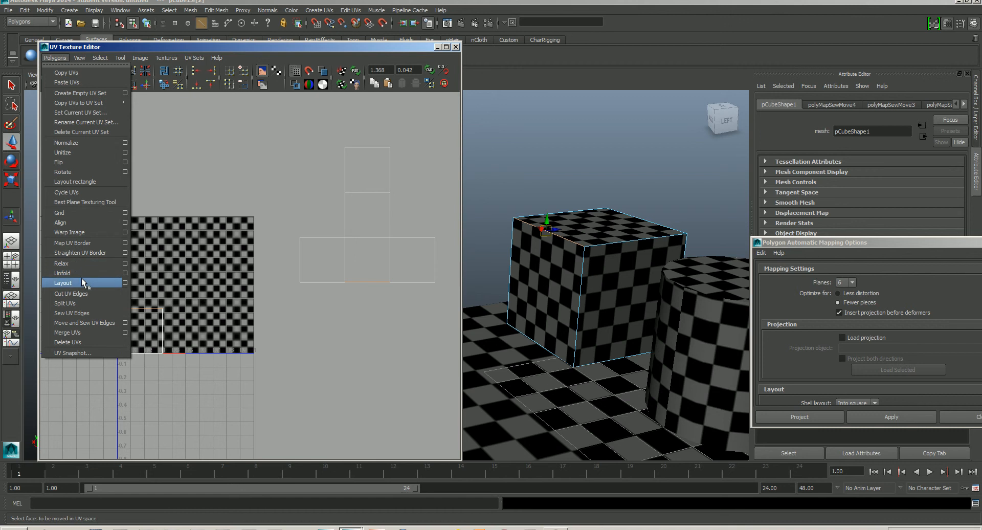
click(79, 313)
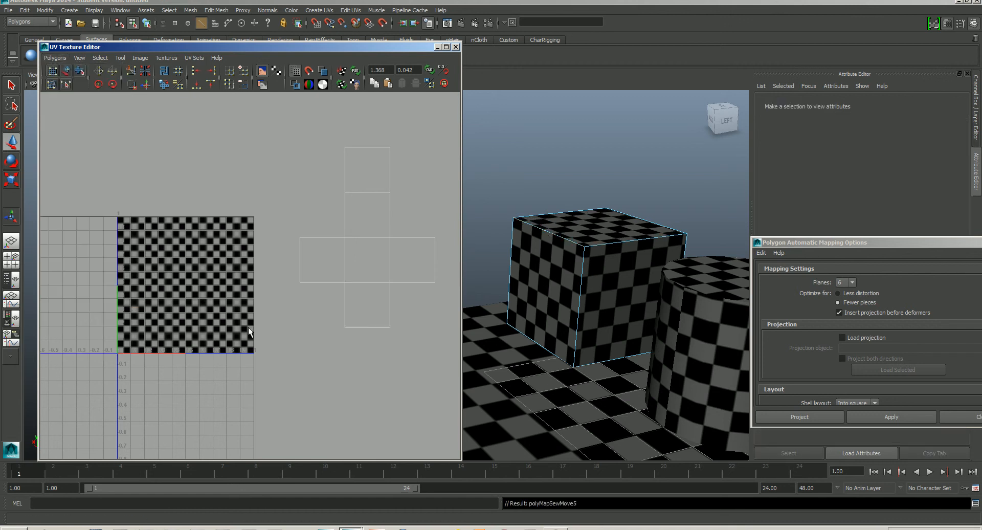
- Select all the cube's UVs and move the cross-shaped layout into the 0–1 UV square
scroll(392, 337, down, 2)
alt+middle_drag(342, 269, 314, 276)
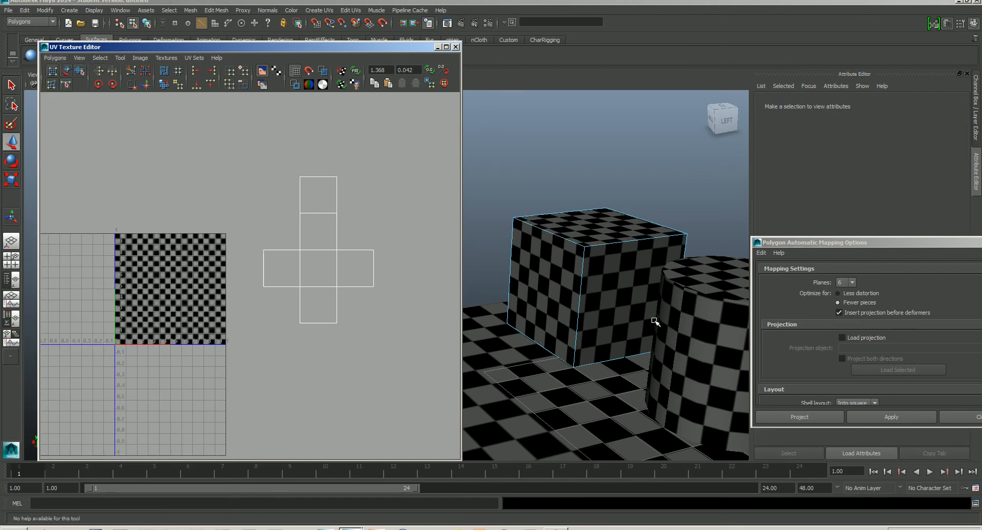
alt+middle_drag(655, 321, 605, 287)
scroll(605, 287, down, 3)
alt+drag(599, 295, 627, 307)
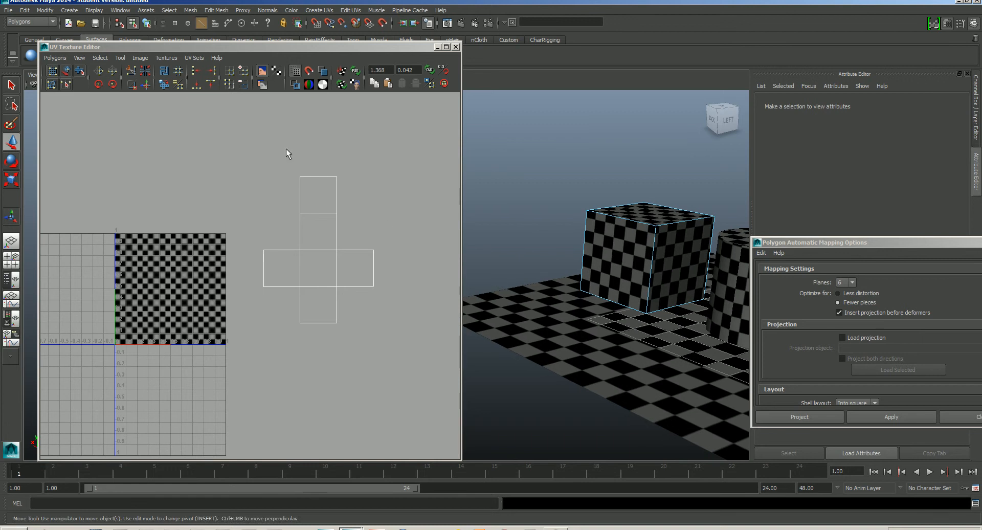
drag(255, 153, 419, 340)
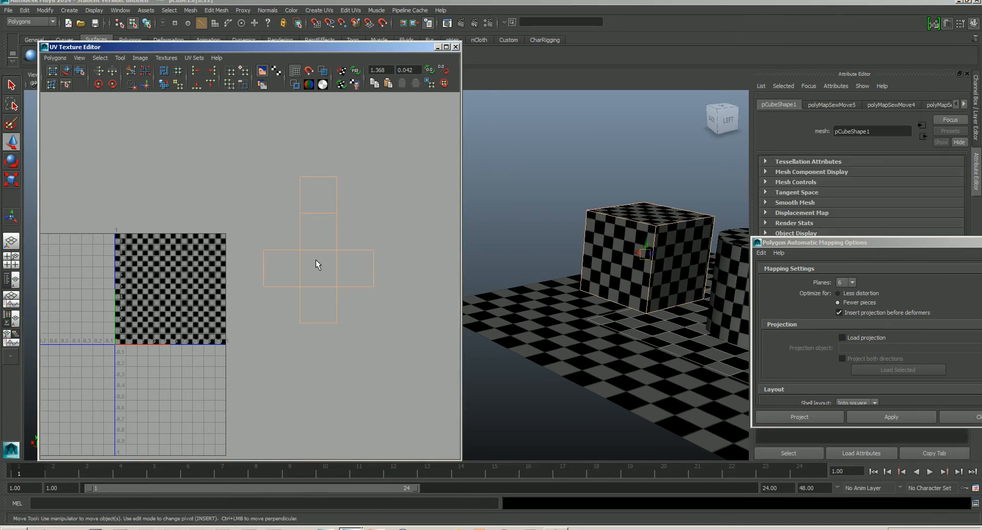
ctrl+right_click(361, 285)
click(406, 286)
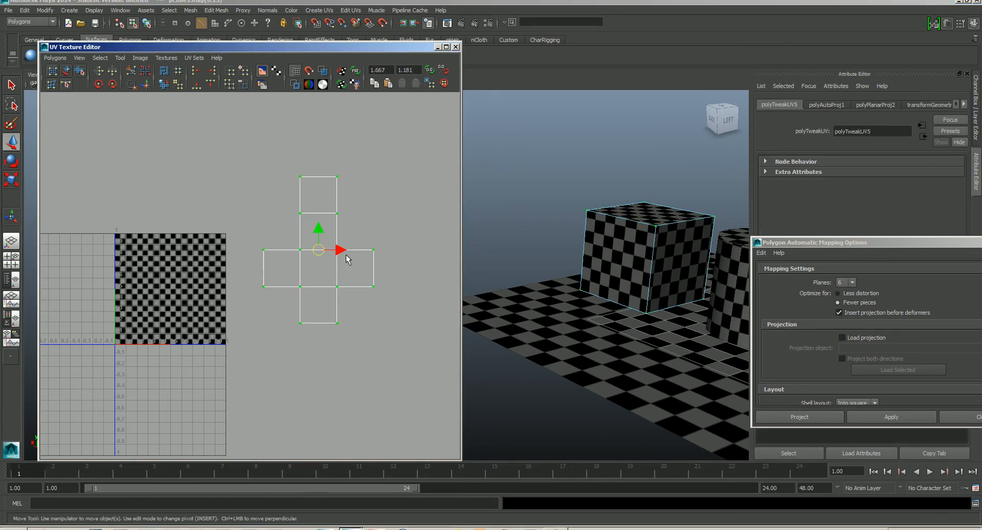
drag(318, 251, 160, 289)
key(r)
key(w)
click(277, 296)
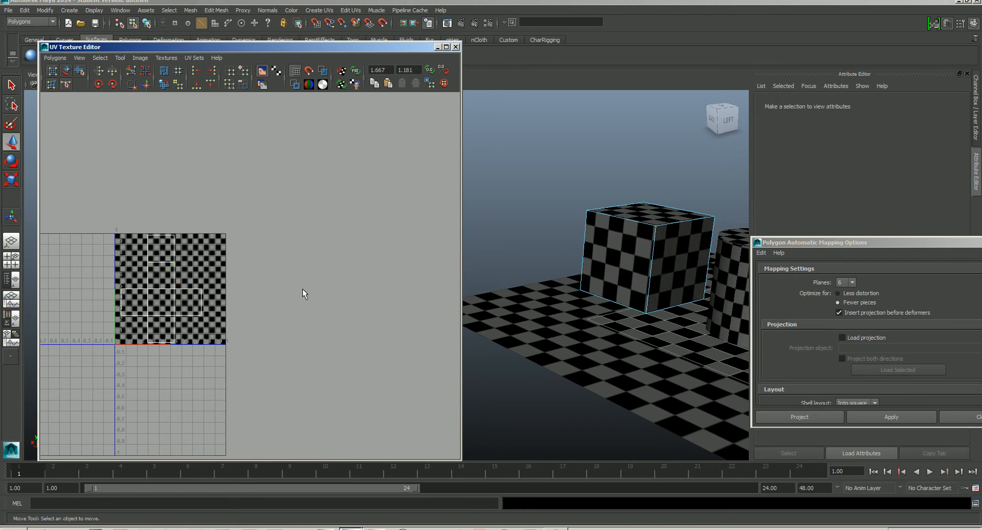
- Select the cylinder to view its UVs, then close the UV Texture Editor
mouse_move(607, 333)
alt+mouse_down()
mouse_move(612, 355)
mouse_move(614, 307)
mouse_move(588, 261)
mouse_move(614, 329)
mouse_move(644, 353)
mouse_move(598, 325)
alt+mouse_up()
click(616, 318)
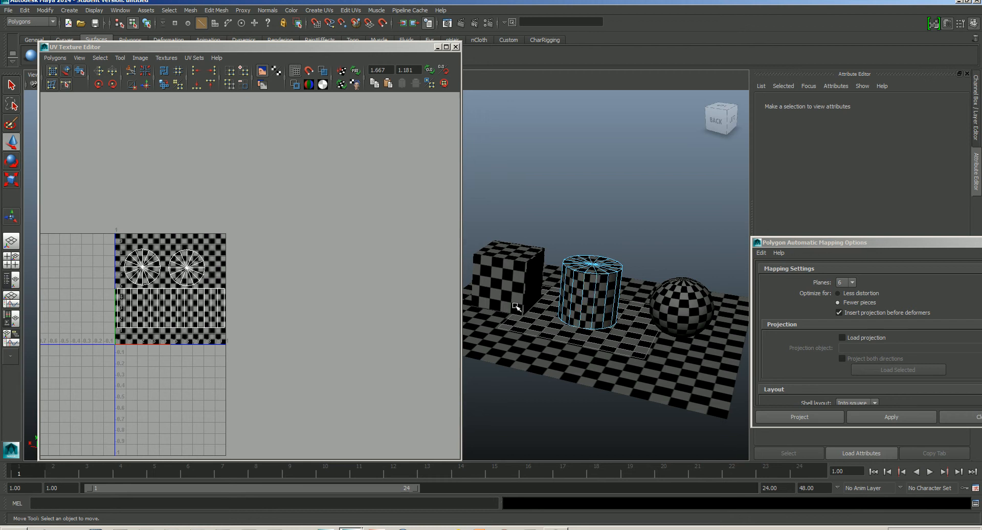
click(456, 47)
- Orbit the viewport to examine the textures on the cube, cylinder and sphere
alt+right_drag(620, 287, 573, 277)
alt+middle_drag(572, 276, 430, 255)
alt+right_drag(431, 255, 496, 309)
alt+middle_drag(496, 309, 460, 301)
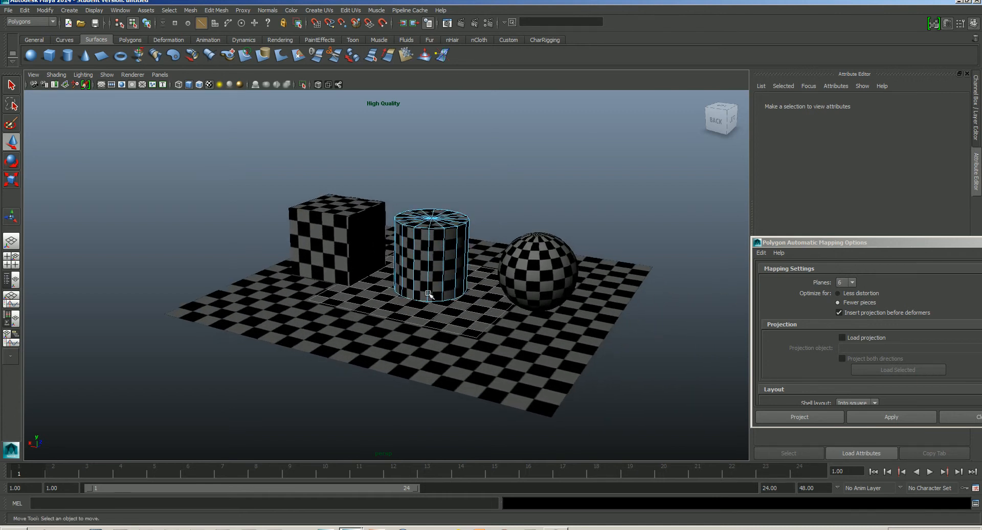
alt+drag(458, 303, 465, 299)
alt+middle_drag(466, 285, 426, 287)
right_drag(427, 270, 465, 257)
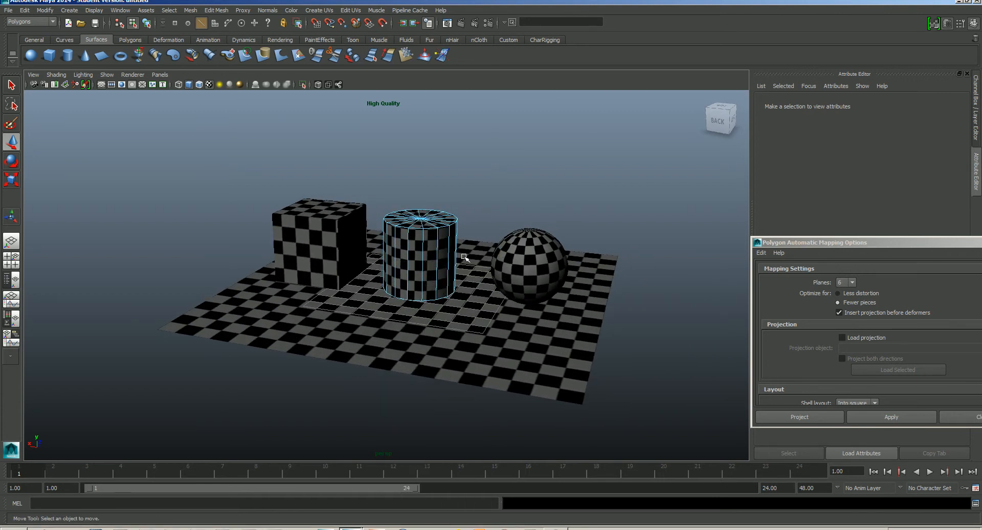
alt+middle_drag(461, 298, 449, 303)
alt+drag(448, 307, 454, 306)
alt+middle_drag(462, 303, 441, 303)
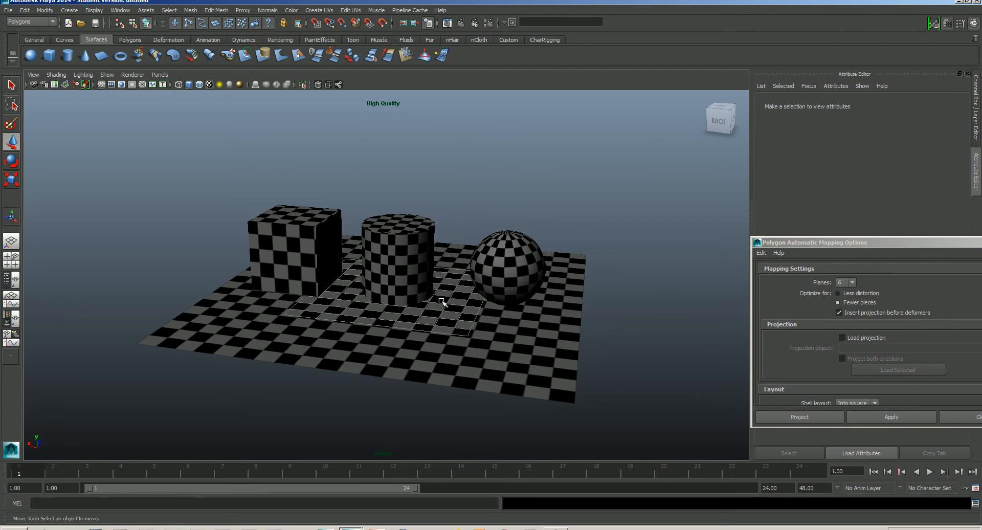